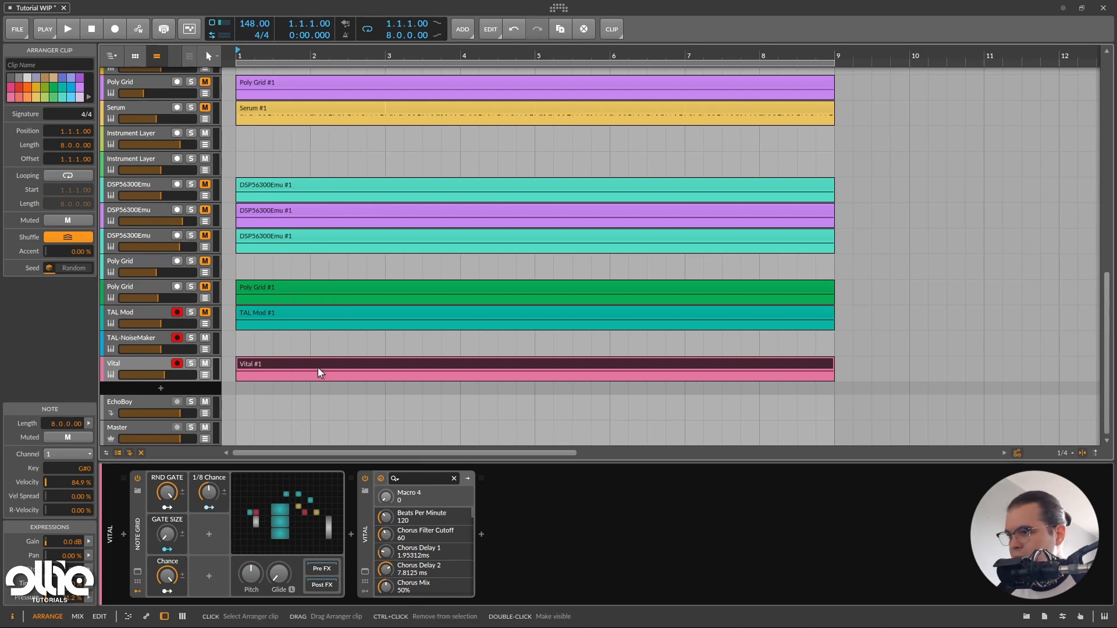
- Play the arrangement to audition the Vital track, then stop playback
key(space)
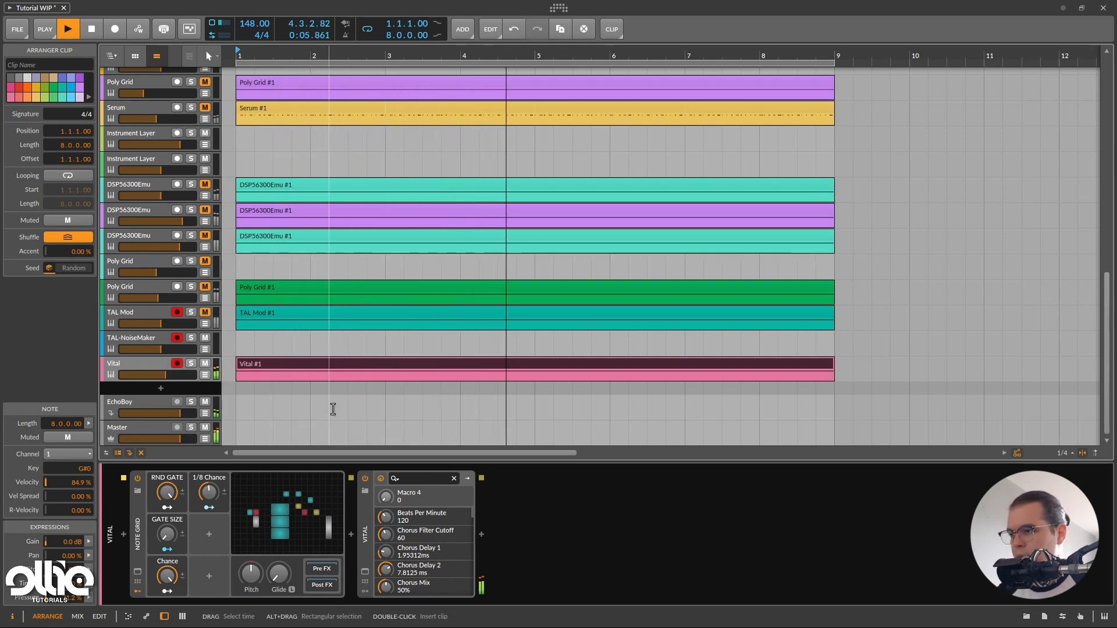
key(space)
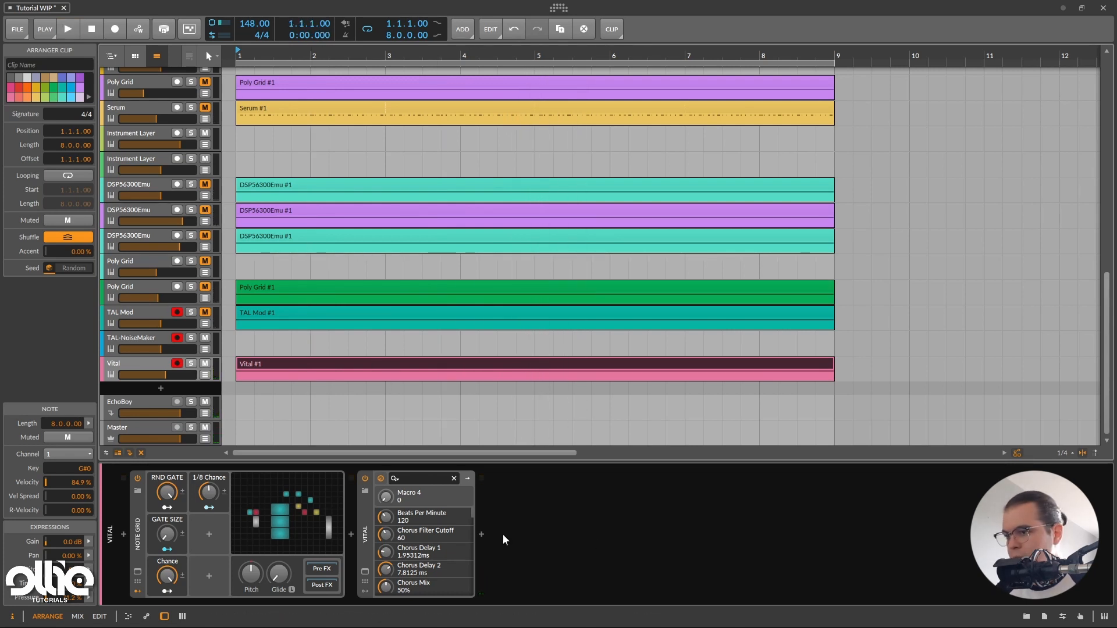
- Insert an FX Grid device after the Vital synth and open its patch for editing
click(481, 534)
text(fx)
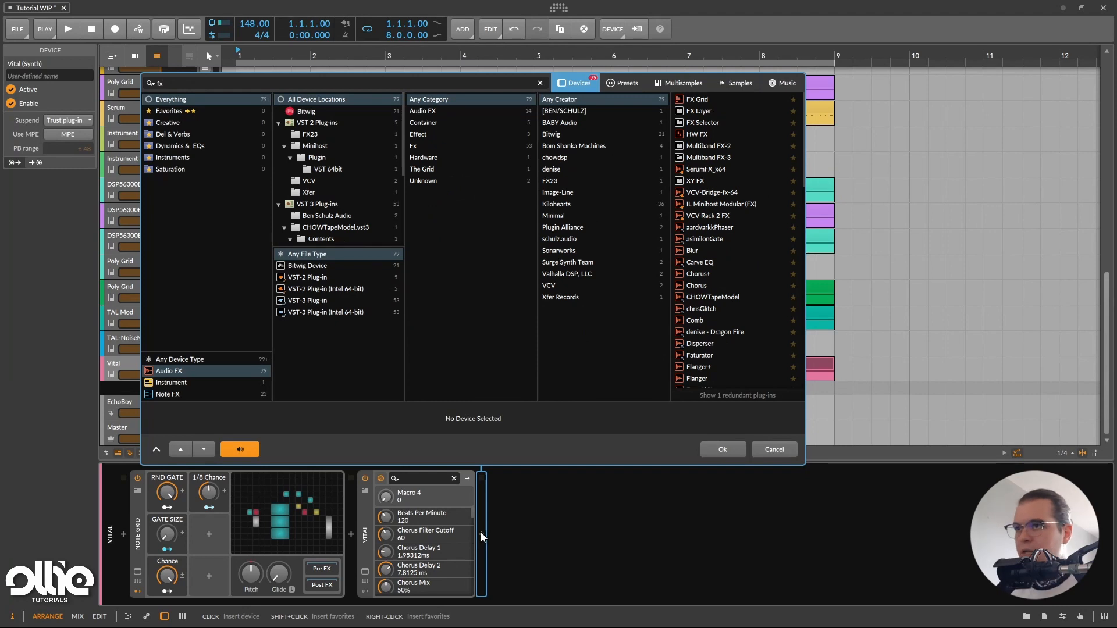
double_click(698, 99)
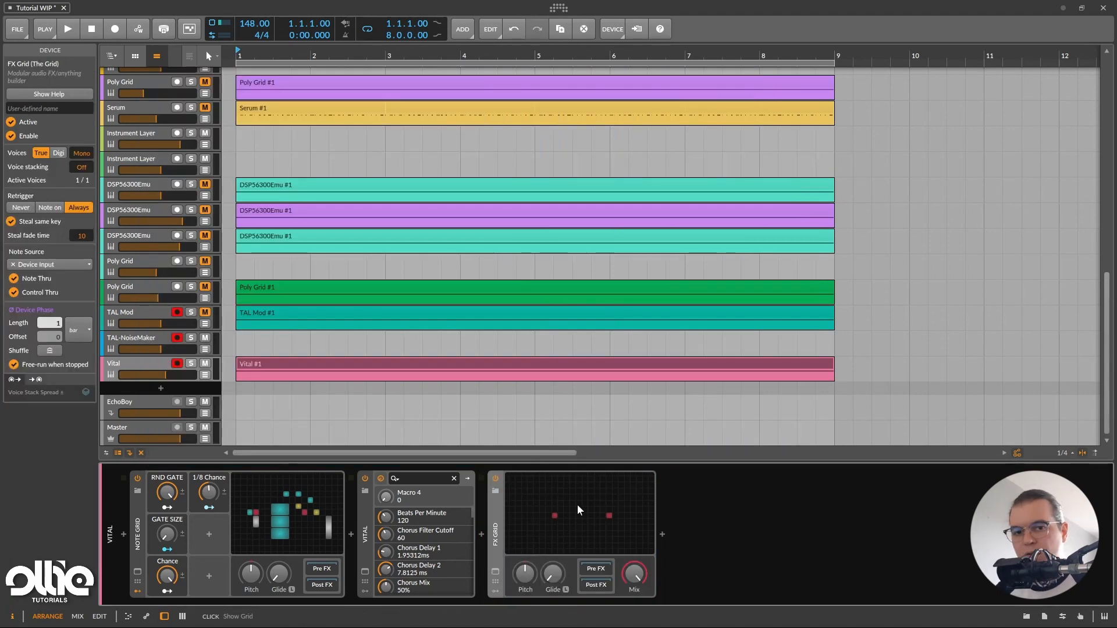
click(578, 504)
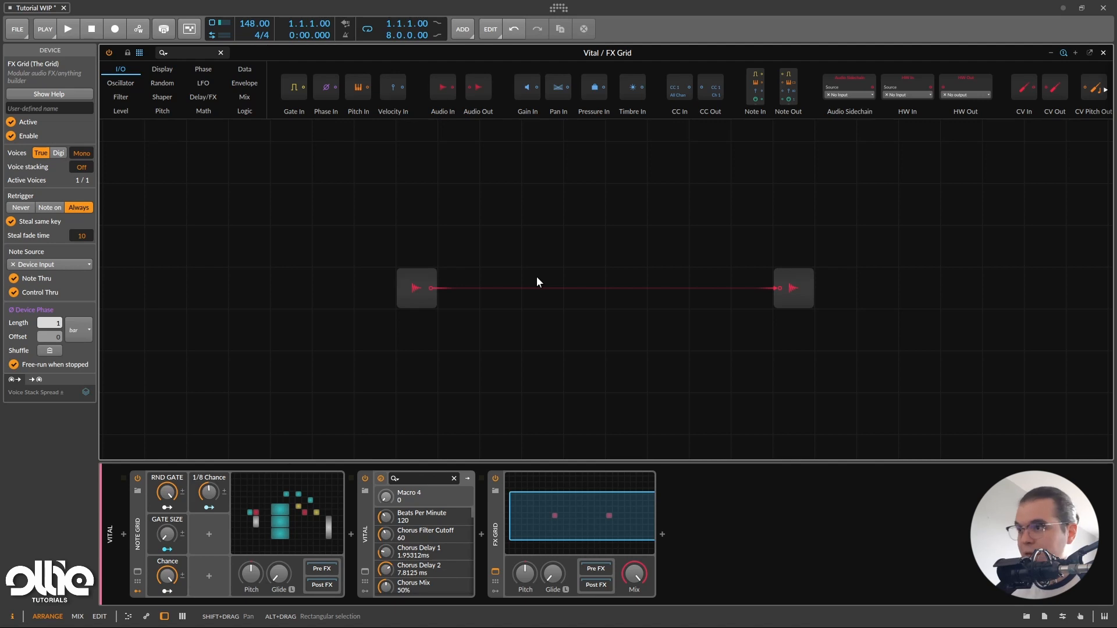
- Move the Audio In module farther from Audio Out and add three stacked Recorder modules between them
click(430, 279)
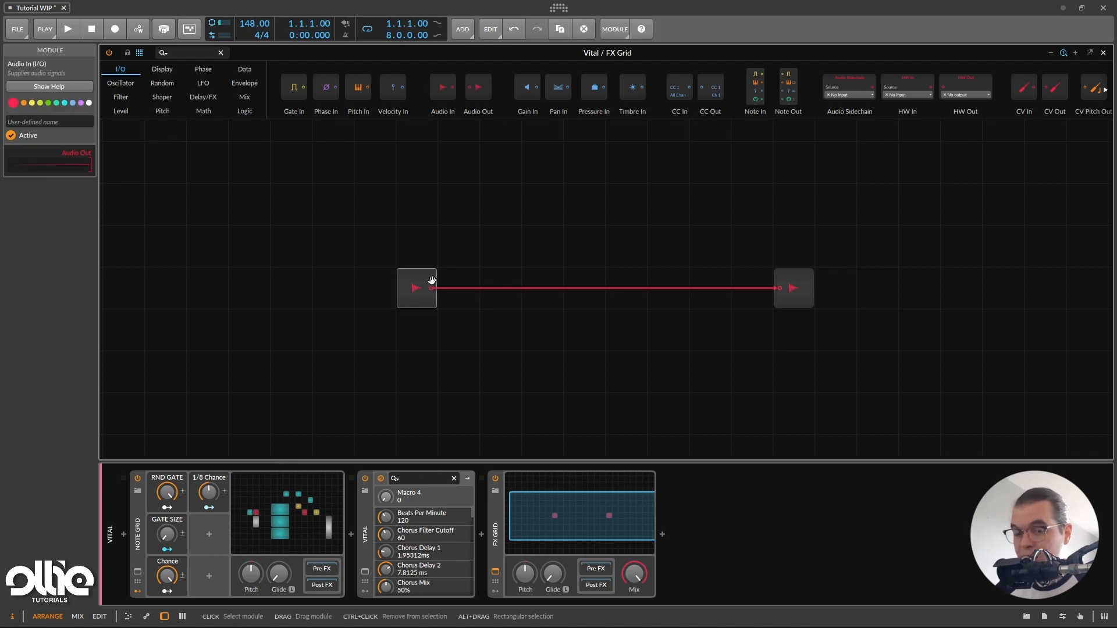
drag(432, 280, 264, 281)
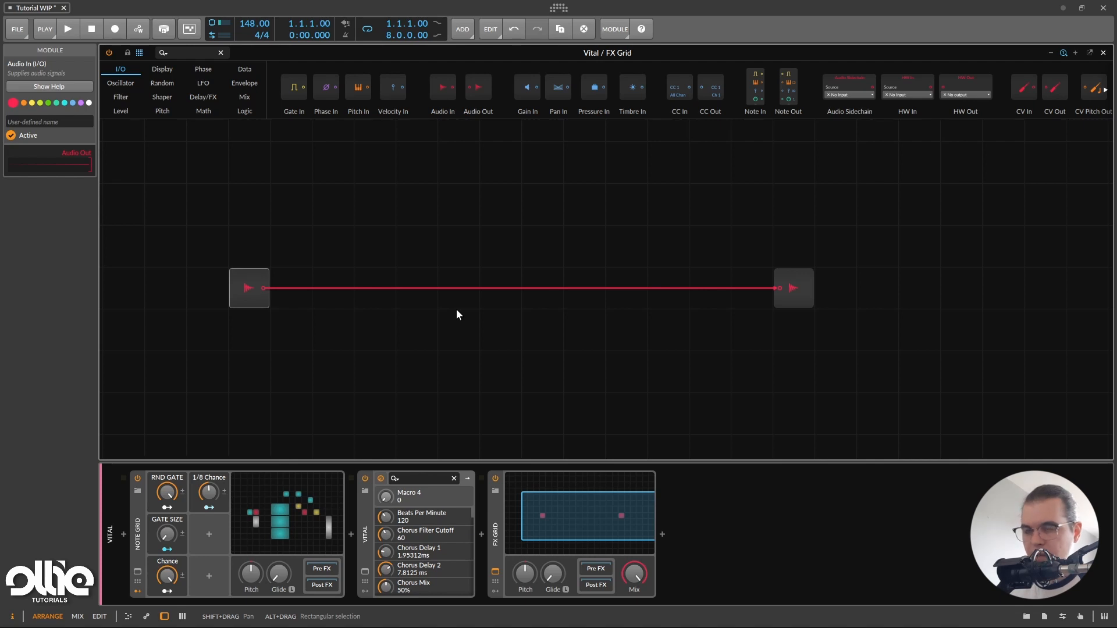
click(211, 53)
text(re)
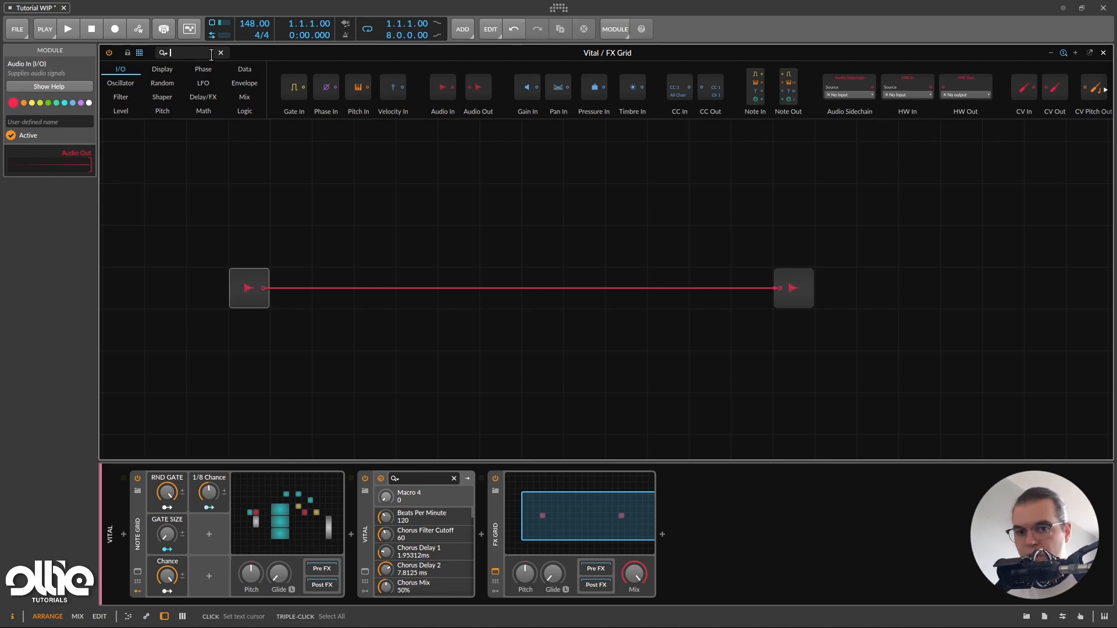
drag(138, 87, 395, 319)
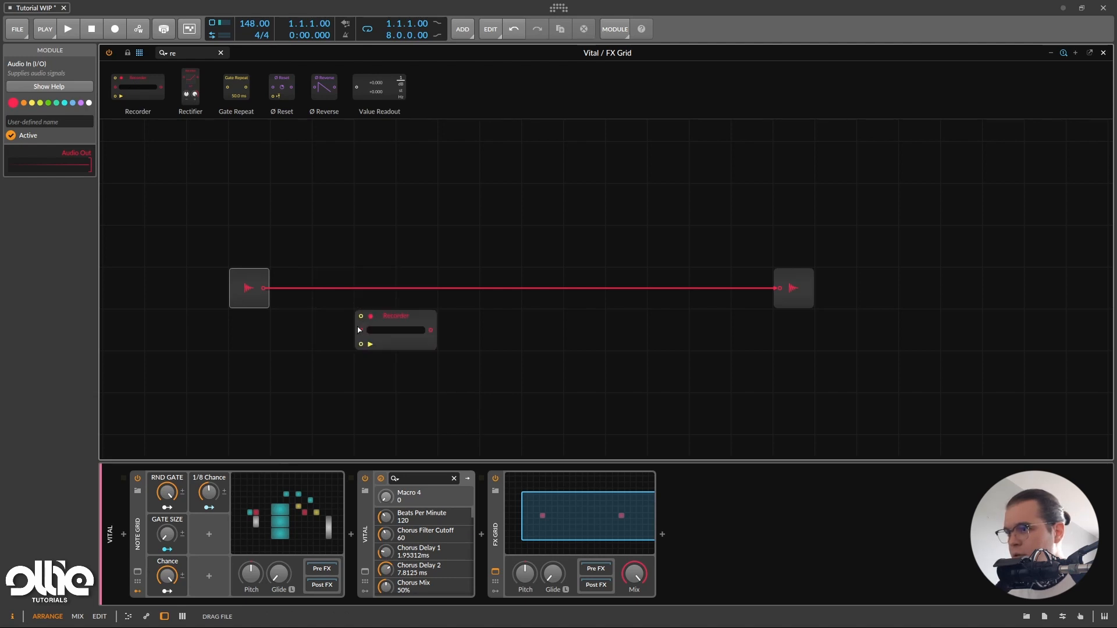
key(ctrl+d)
key(ctrl+d)
scroll(430, 352, down, 3)
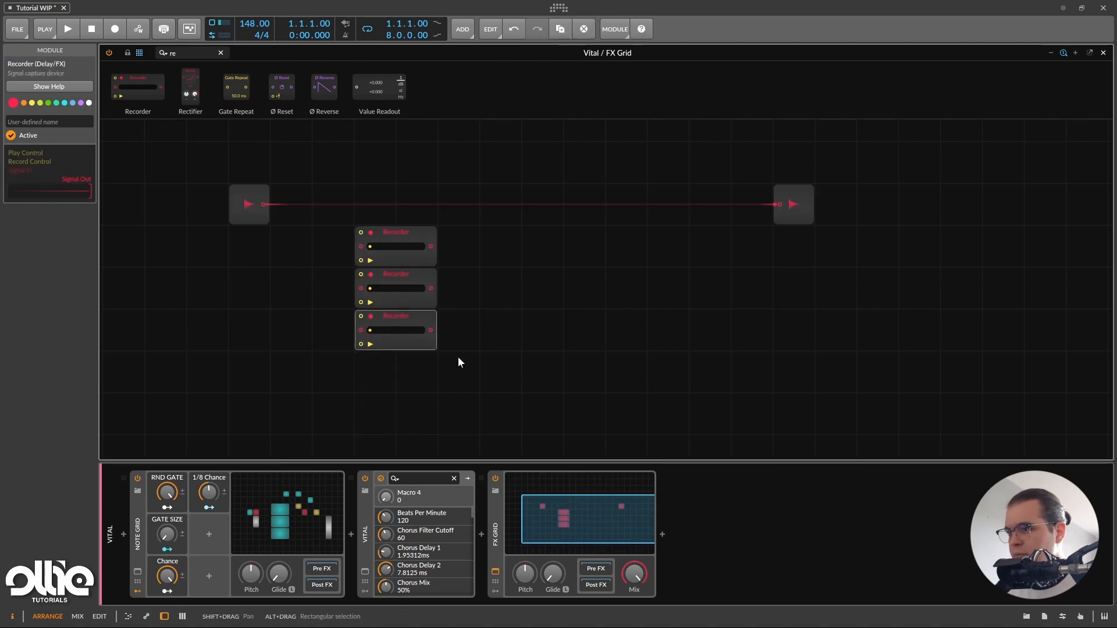
scroll(301, 256, up, 1)
scroll(316, 267, down, 1)
drag(485, 301, 596, 324)
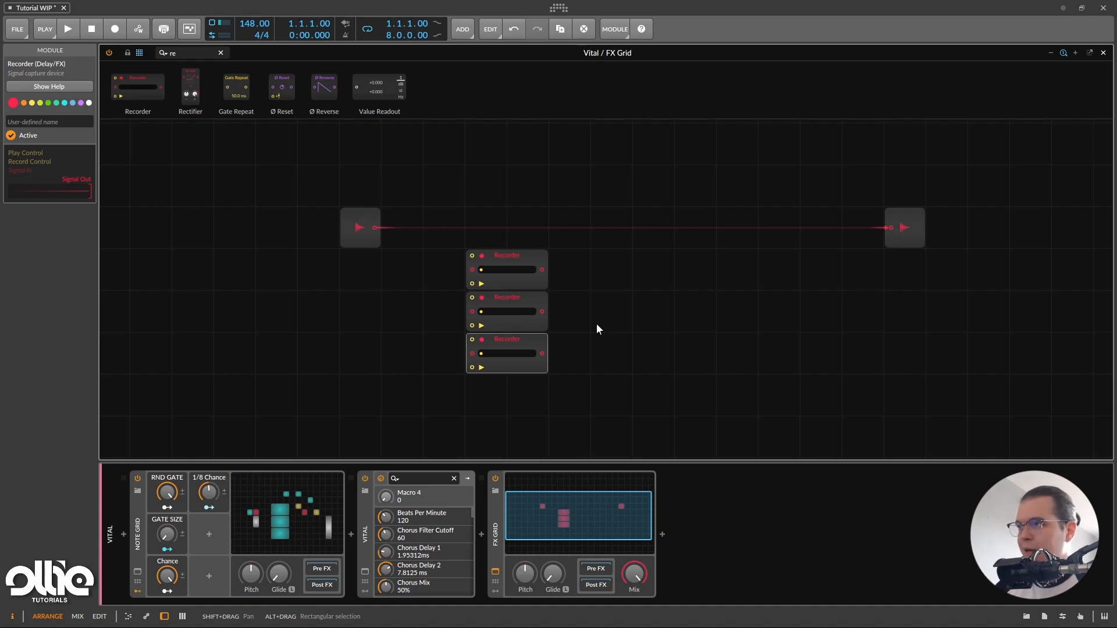
- Add three stacked Gates modules to the left of the three Recorders
click(221, 53)
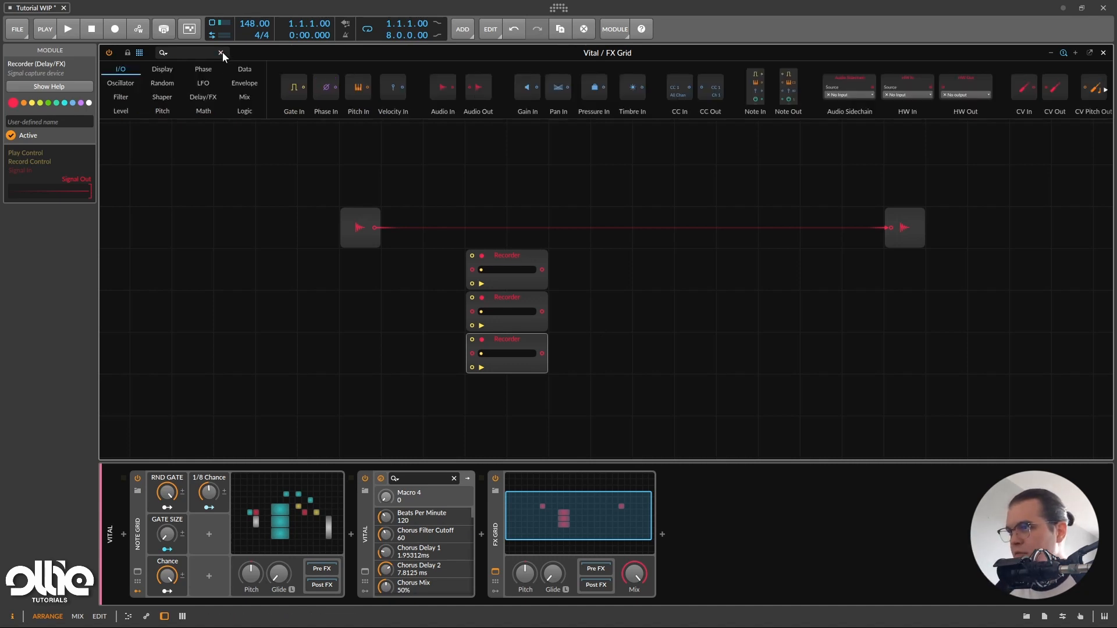
click(254, 71)
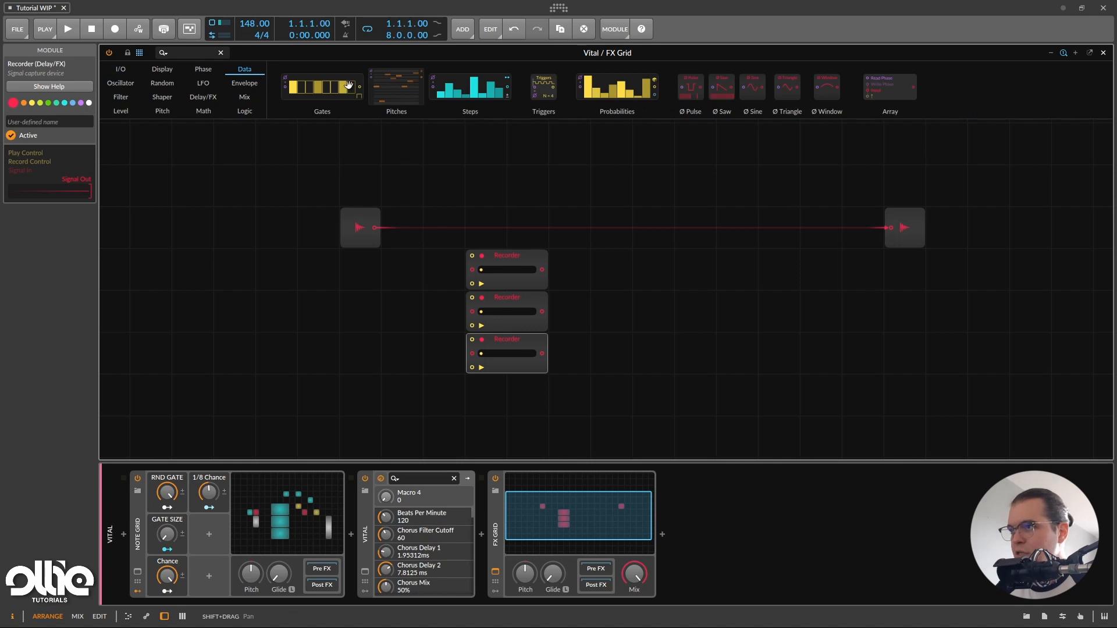
drag(349, 87, 294, 288)
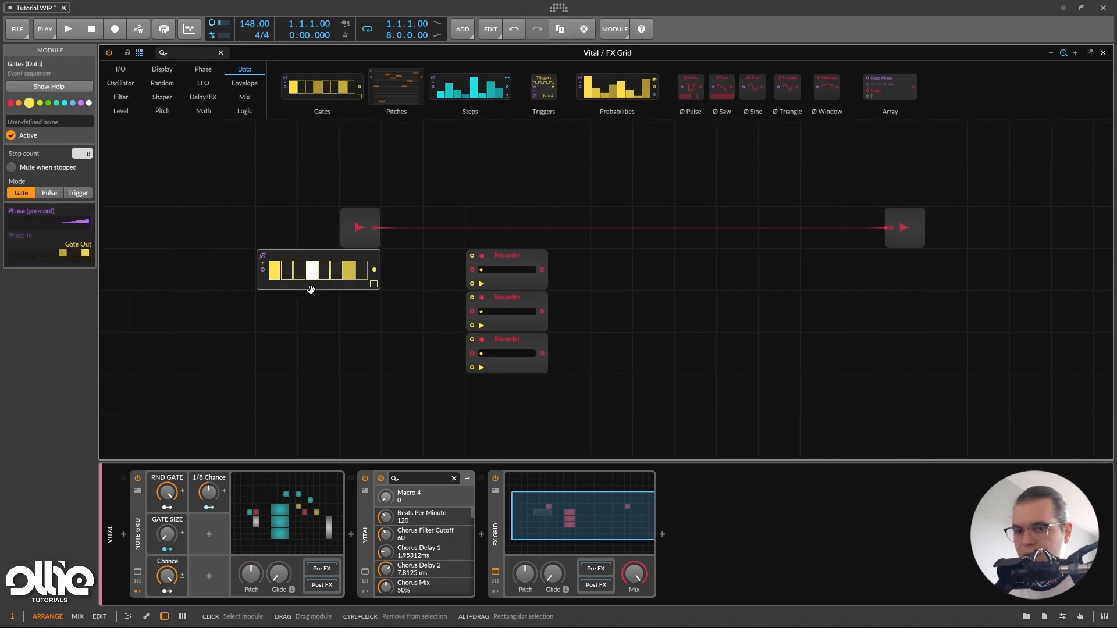
key(ctrl+d)
key(ctrl+d)
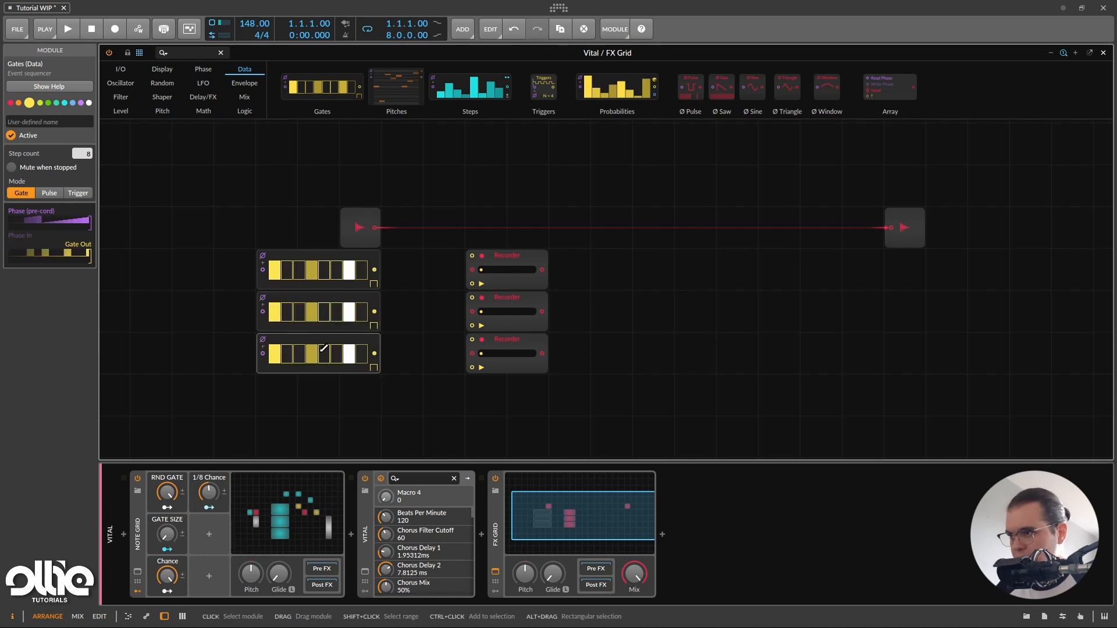
- Set the first Gates module to 4 steps with only step 1 on, and the third Gates module to 16 steps
click(312, 265)
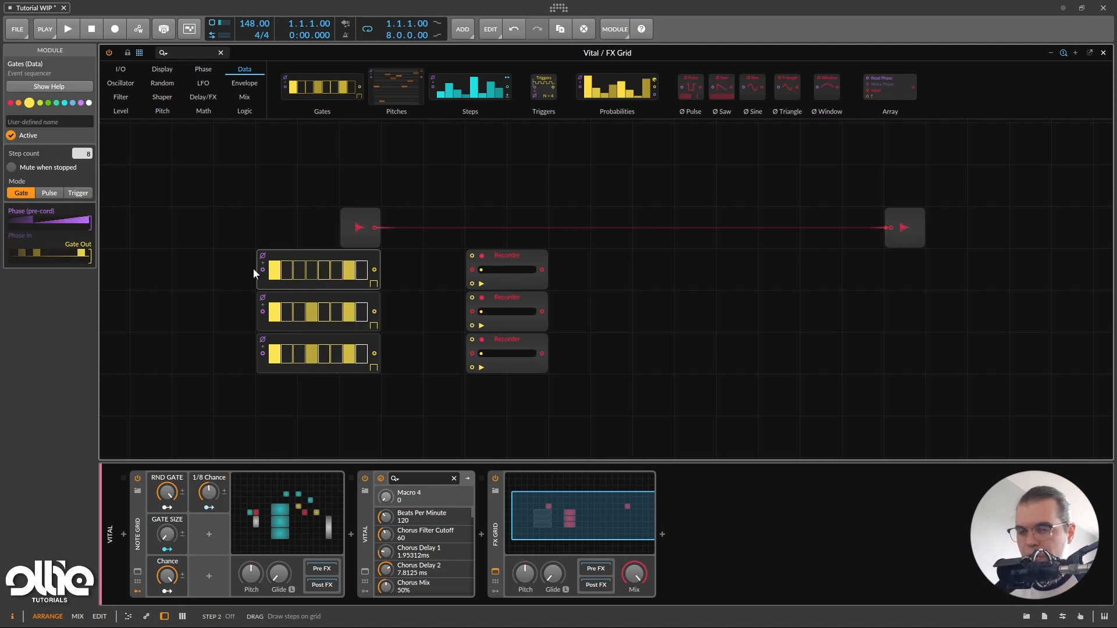
drag(87, 154, 87, 170)
click(331, 294)
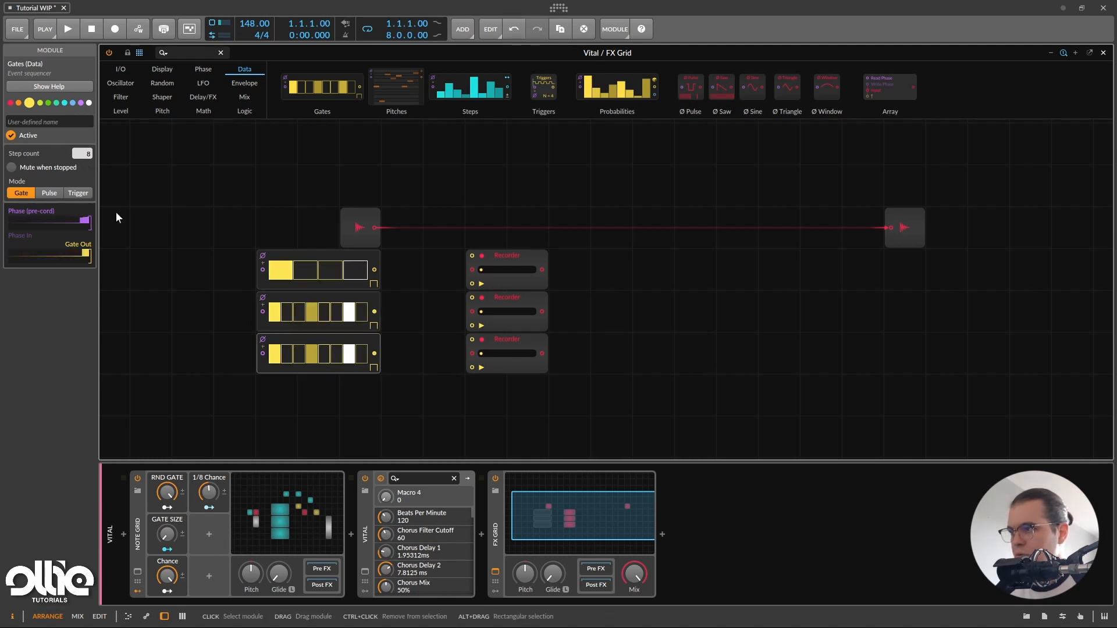
drag(82, 154, 82, 141)
- Shift the 8-step and 16-step Gates modules down and duplicate the 4-step Gates module into the gap
scroll(372, 312, down, 3)
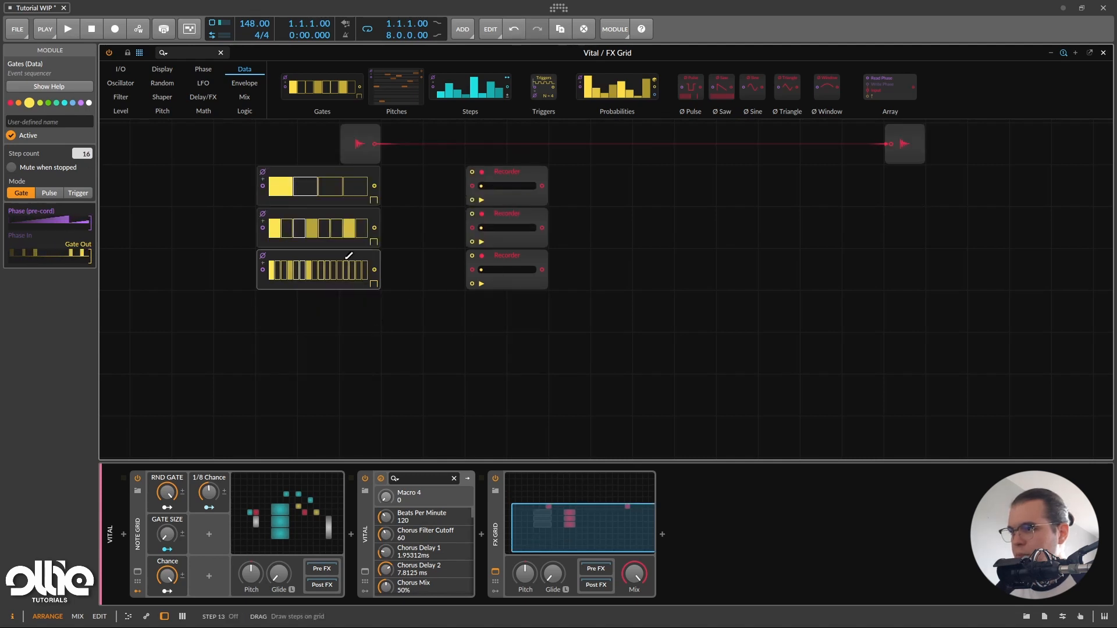
drag(353, 287, 353, 328)
drag(345, 211, 345, 253)
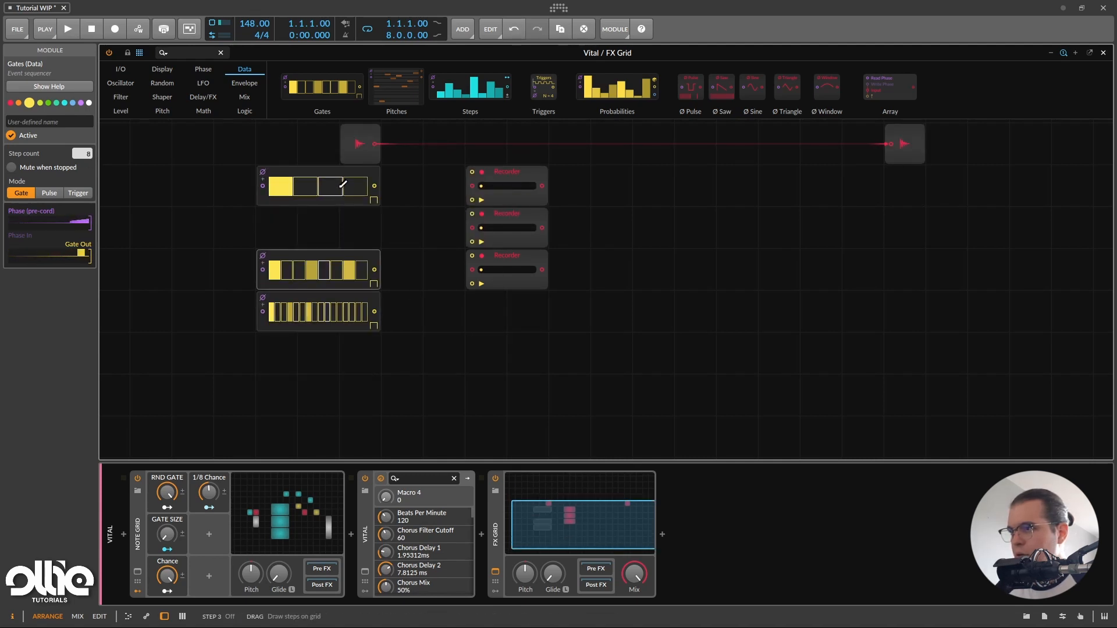
click(334, 190)
click(328, 170)
key(ctrl+d)
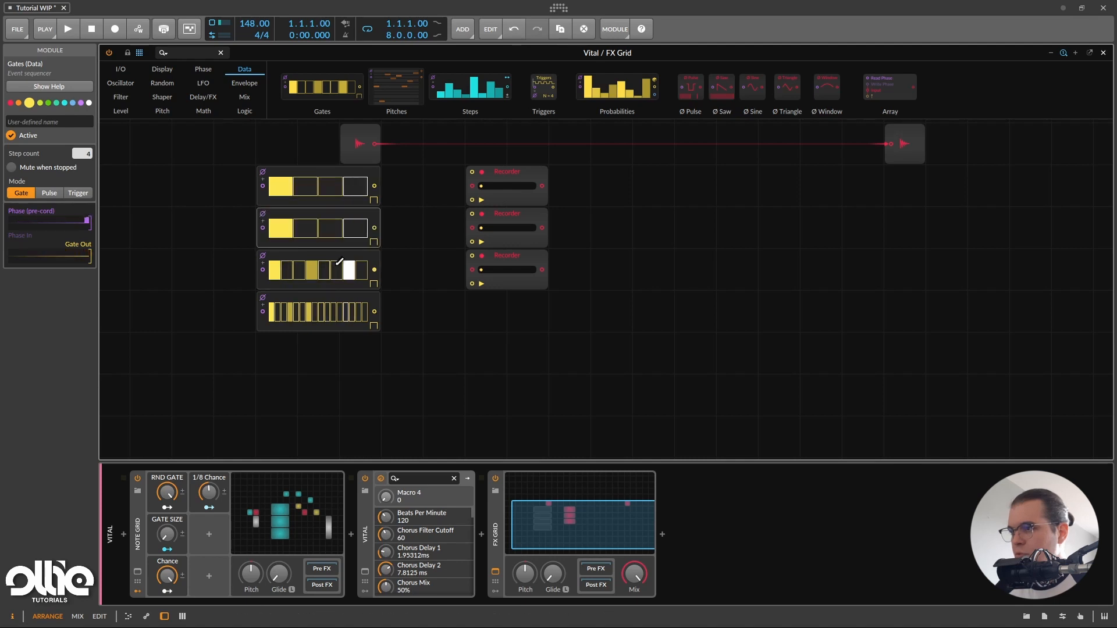
- Duplicate the 8-step and 16-step Gates modules so each length has a stacked pair
drag(332, 291, 330, 336)
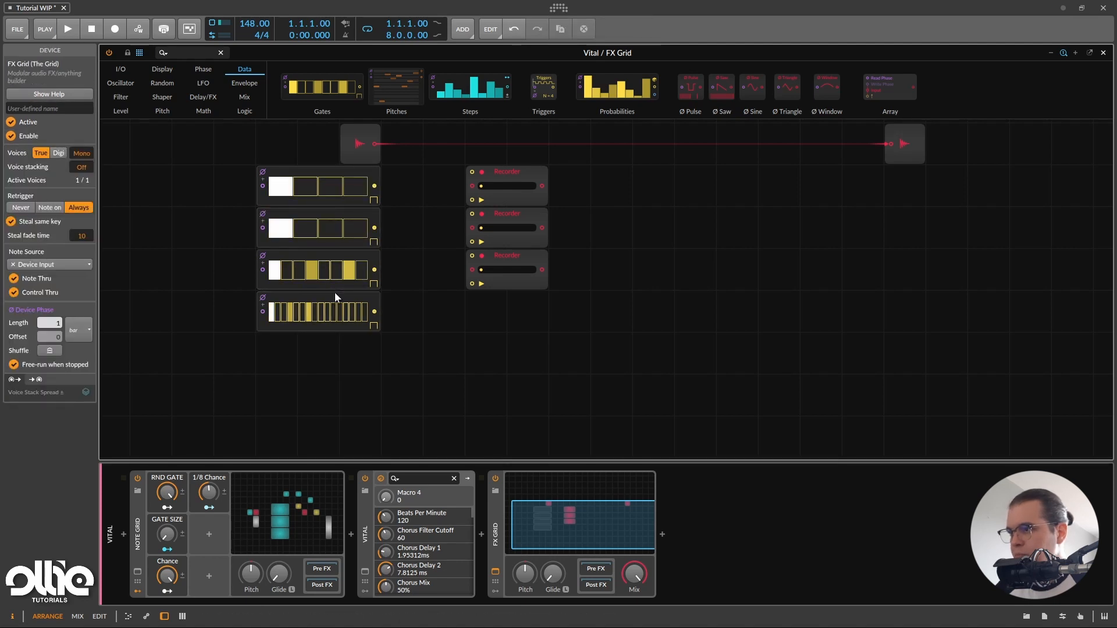
drag(334, 292, 326, 327)
click(320, 251)
key(ctrl+d)
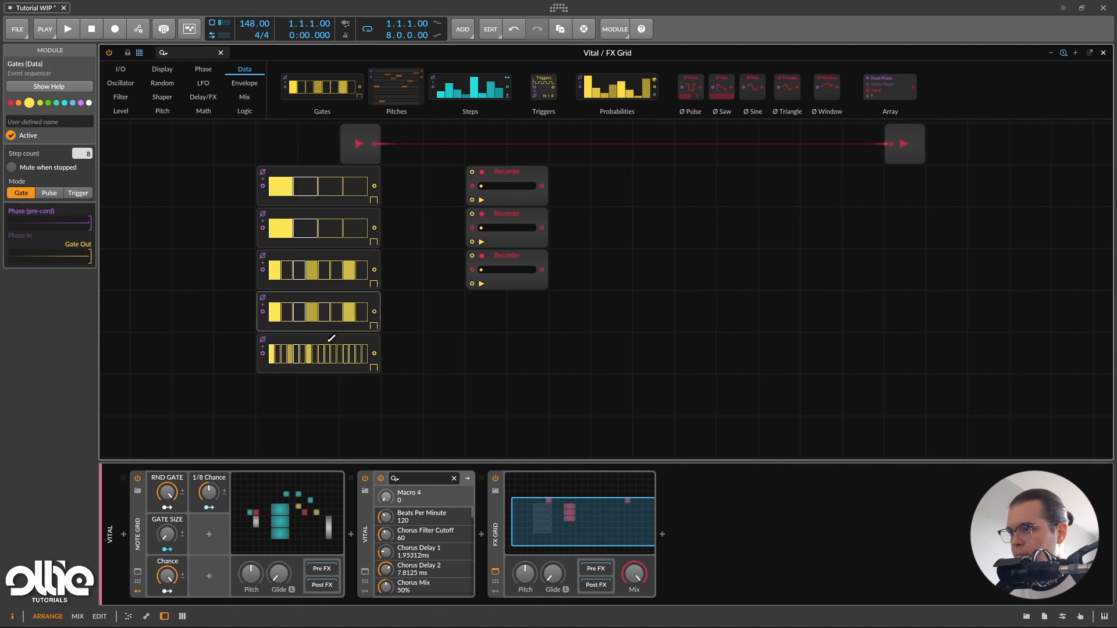
click(327, 338)
key(ctrl+d)
scroll(364, 285, up, 1)
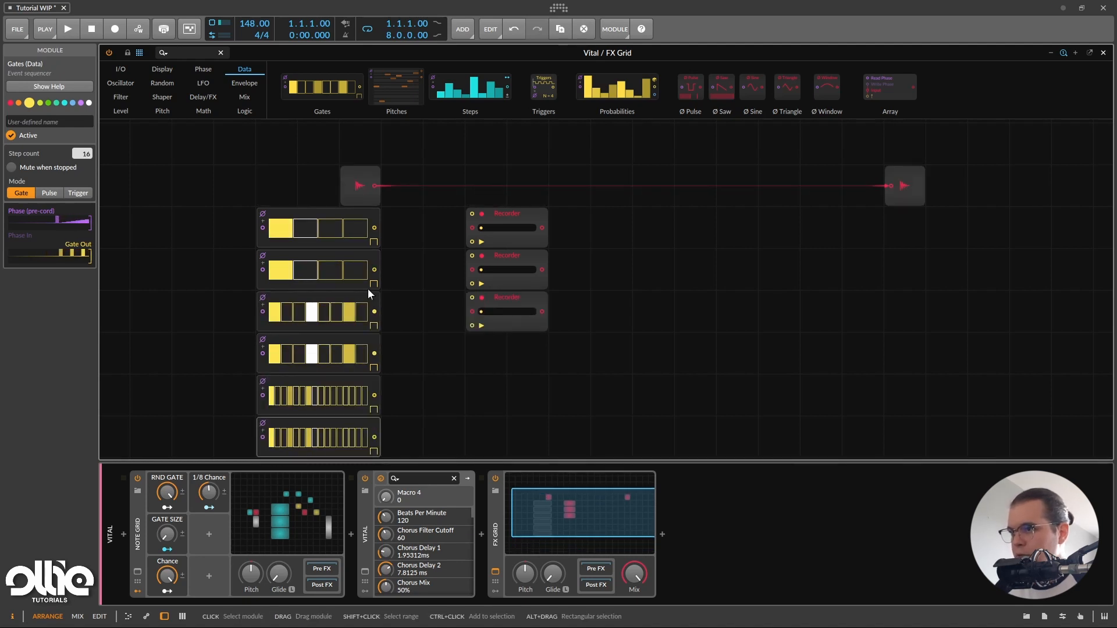
- Connect the two 4-step Gates outputs to the first Recorder's record and play inputs respectively
click(375, 234)
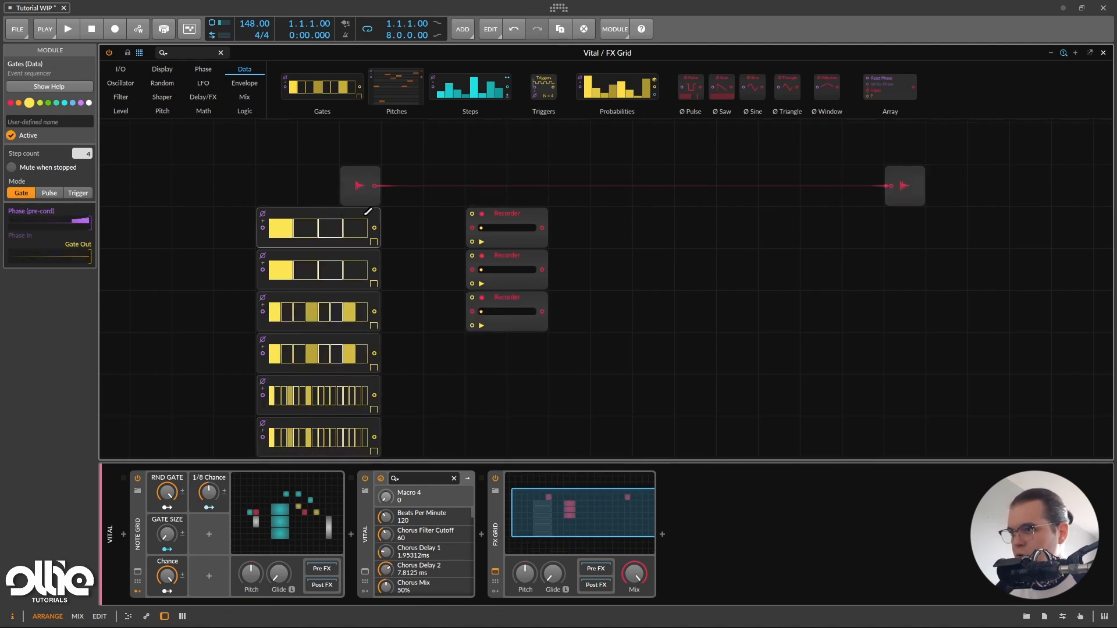
drag(376, 228, 472, 214)
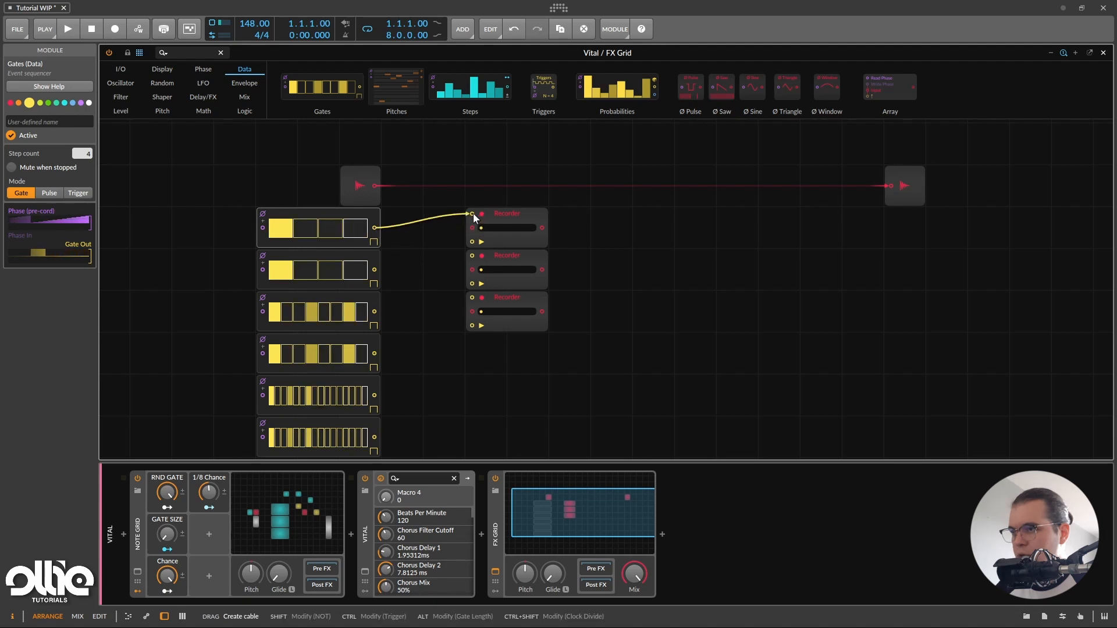
click(327, 255)
drag(375, 271, 472, 242)
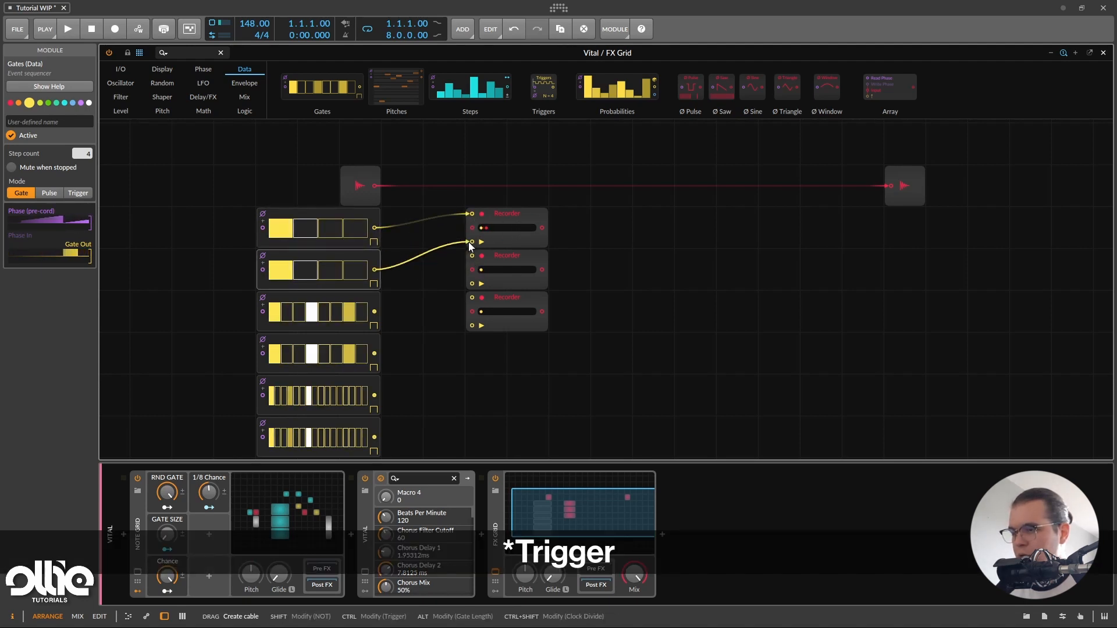
- Wire the 8-step Gates pair to the second Recorder's record and play inputs, and the 16-step pair to the third Recorder's
scroll(419, 261, down, 2)
drag(375, 269, 471, 214)
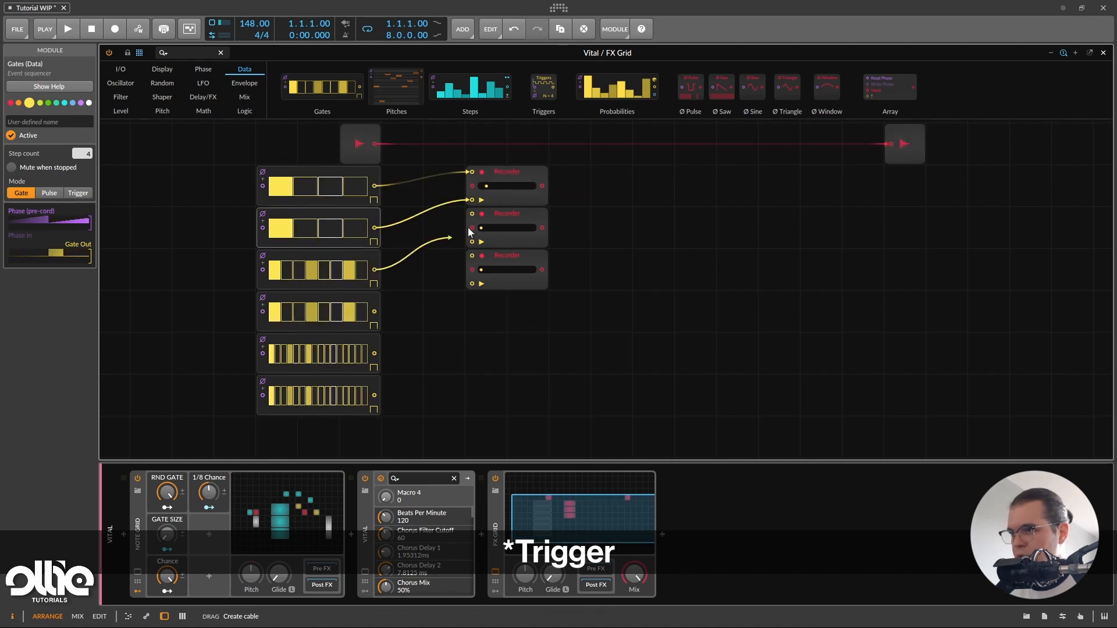
drag(374, 312, 472, 241)
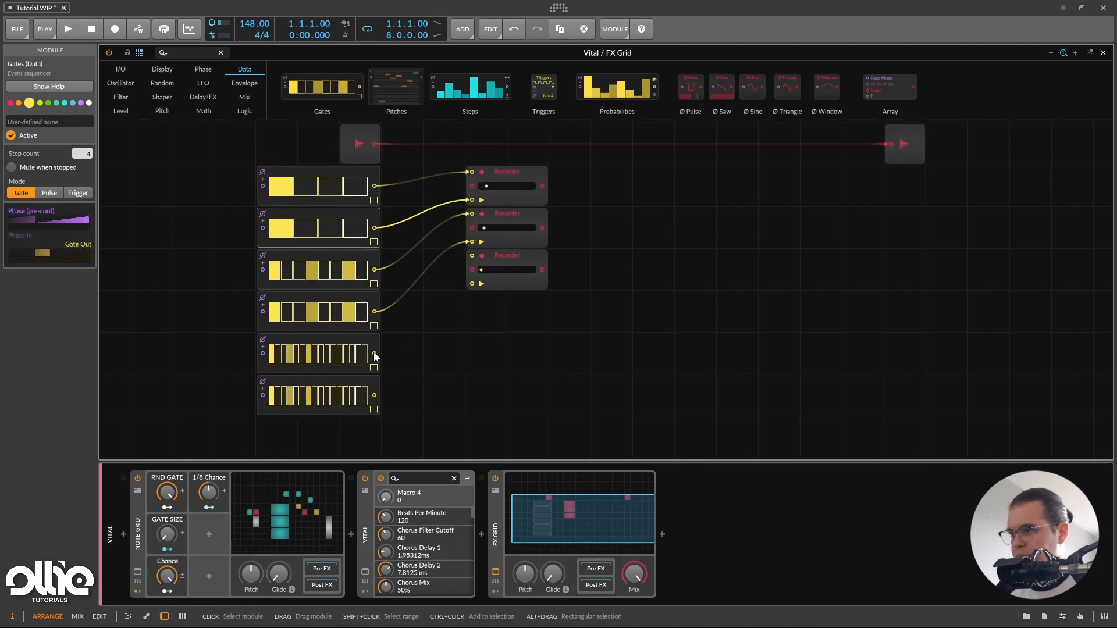
drag(393, 338, 472, 256)
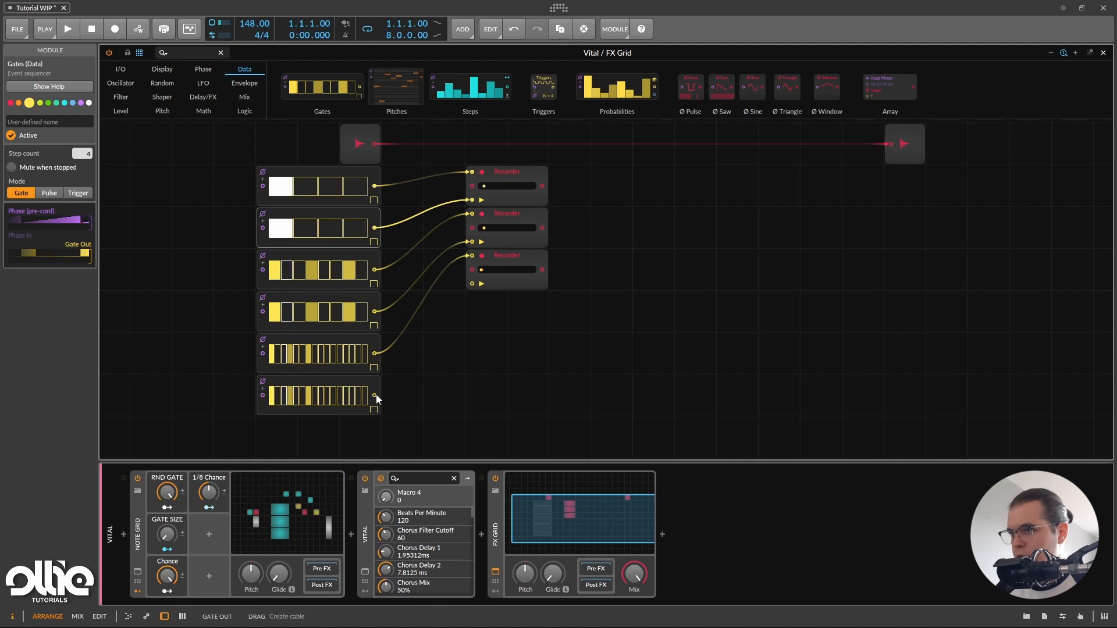
drag(376, 395, 472, 284)
- Activate steps 1 and 2 in the first 4-step Gates module and only steps 3 and 4 in the second
scroll(329, 334, up, 2)
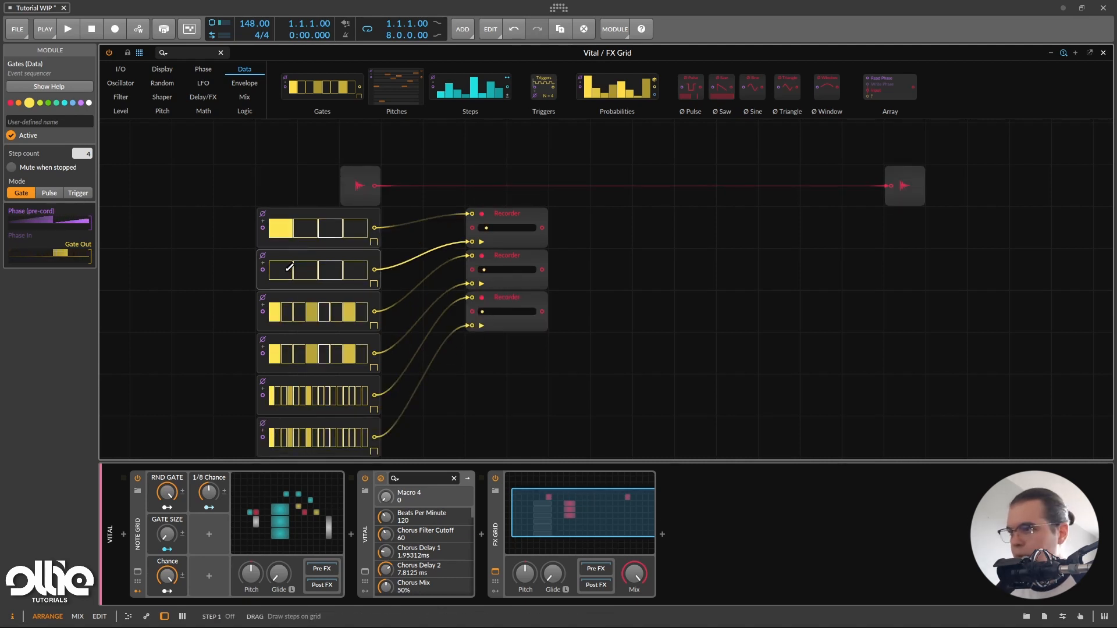
click(309, 226)
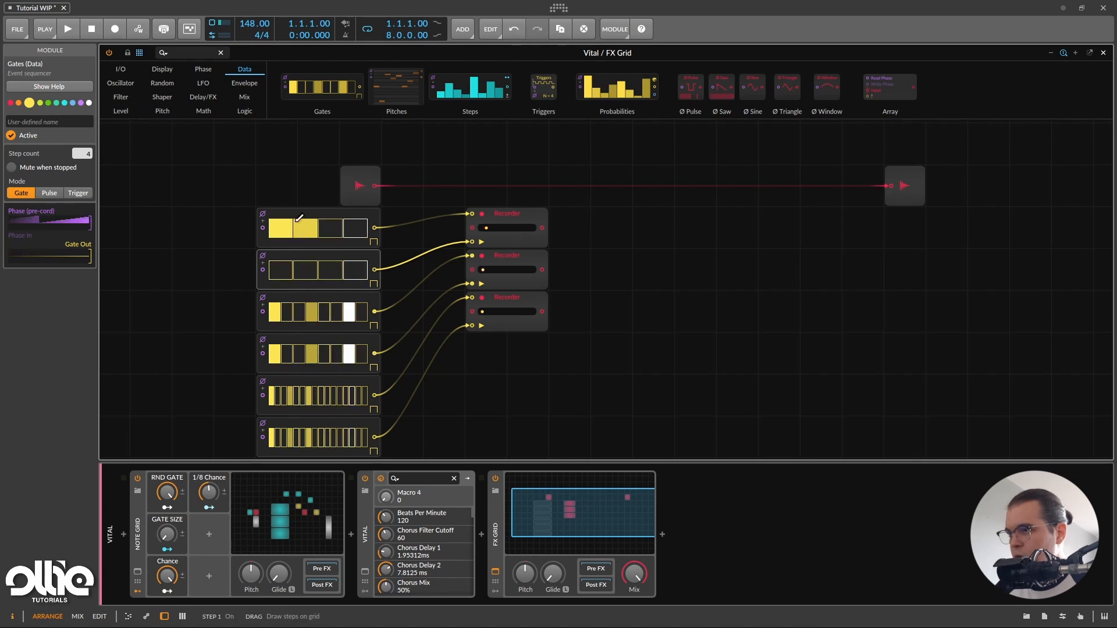
click(339, 271)
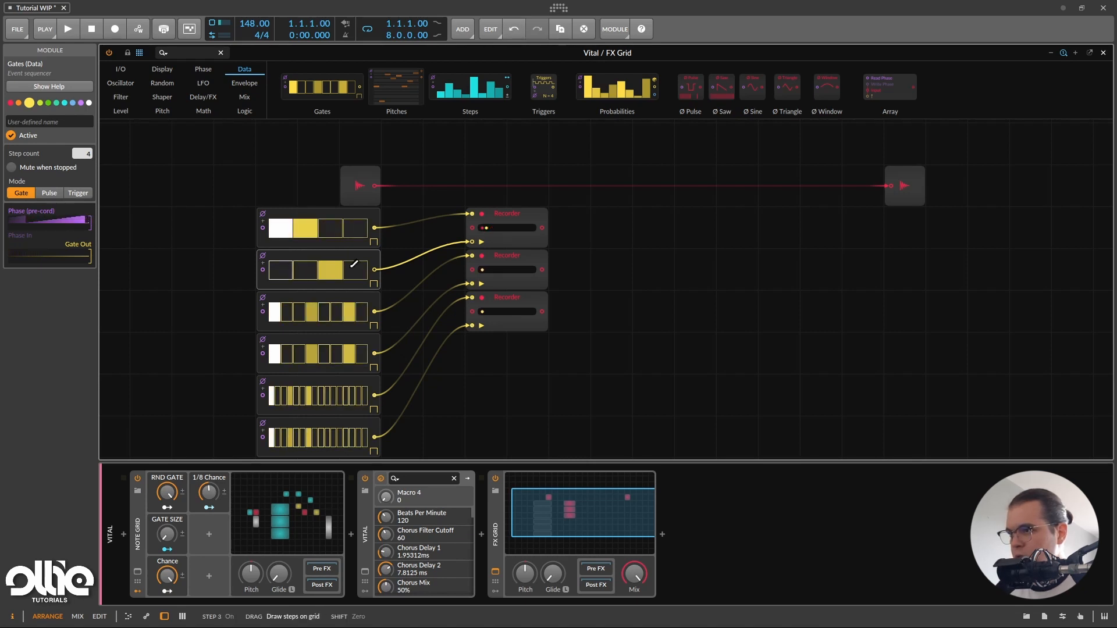
click(352, 269)
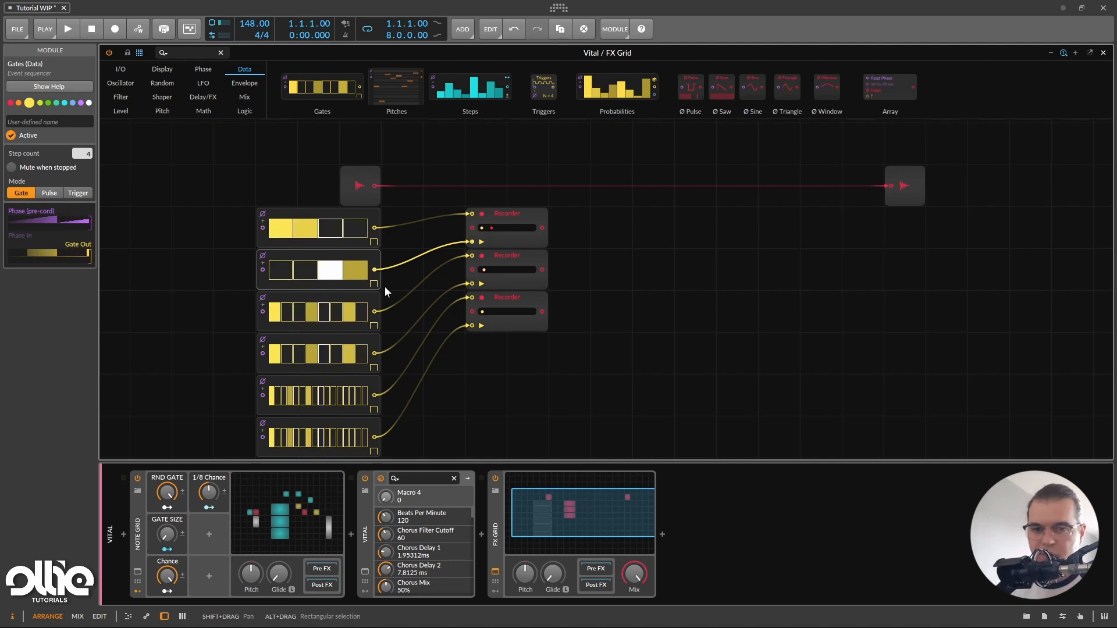
- Set the first 8-step Gates module to only steps 1 and 5, and the second to only steps 3 and 7
scroll(648, 246, down, 1)
scroll(314, 279, up, 1)
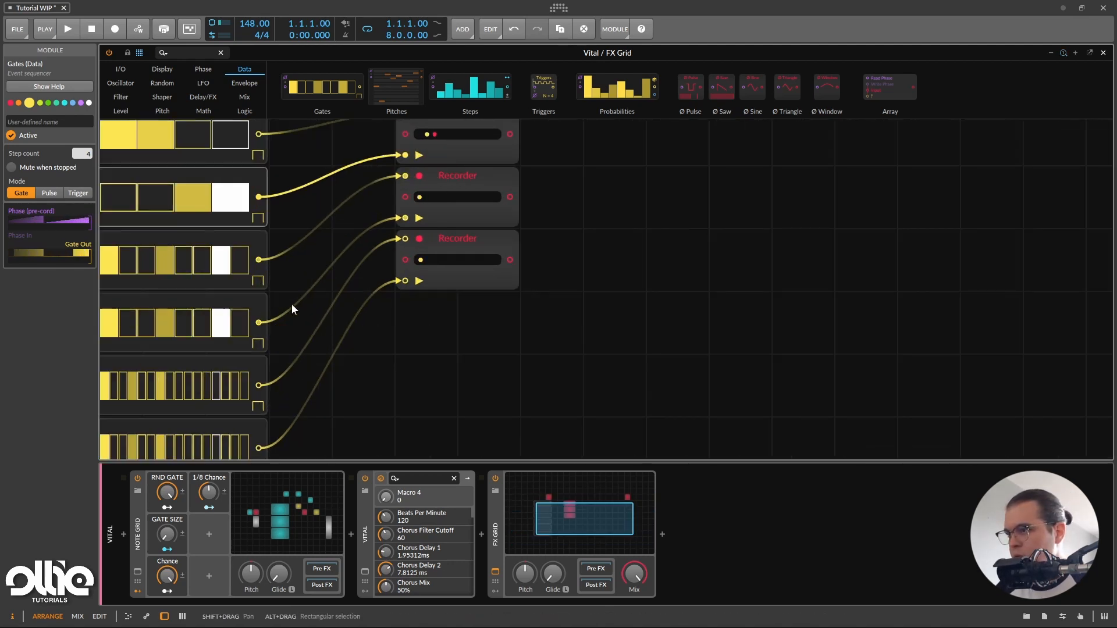
drag(292, 304, 450, 315)
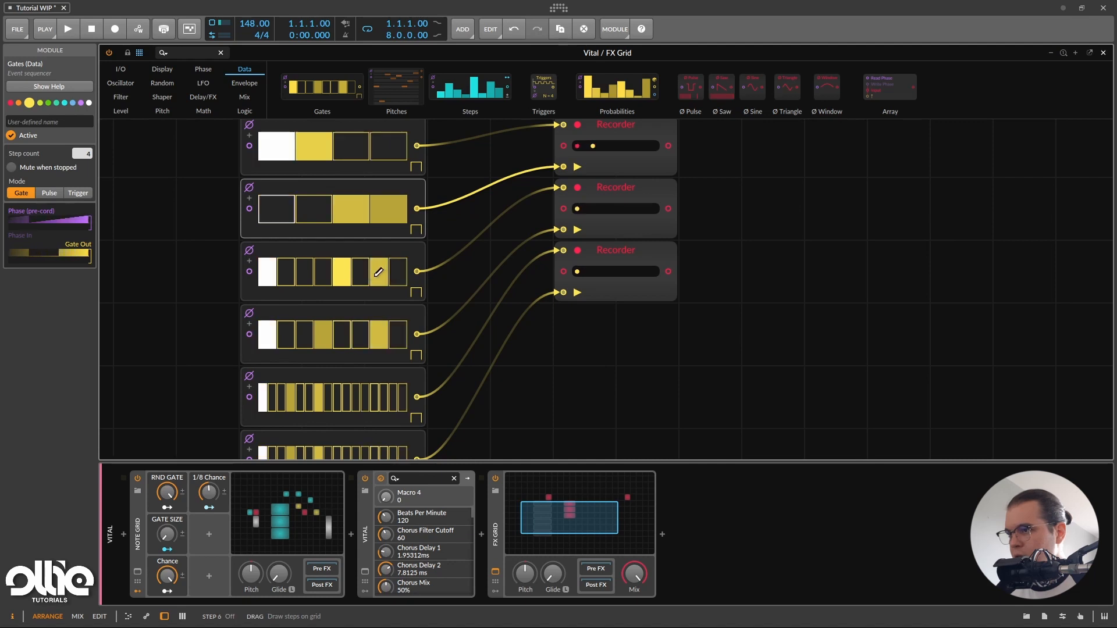
click(323, 335)
click(269, 338)
click(325, 335)
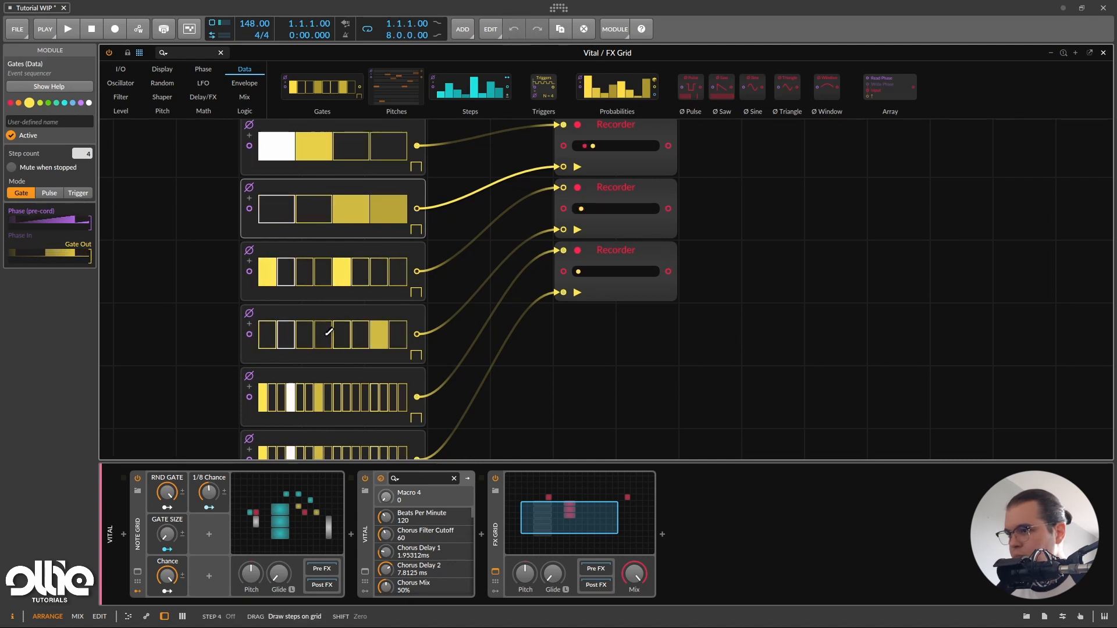
click(306, 336)
click(381, 338)
scroll(349, 314, down, 2)
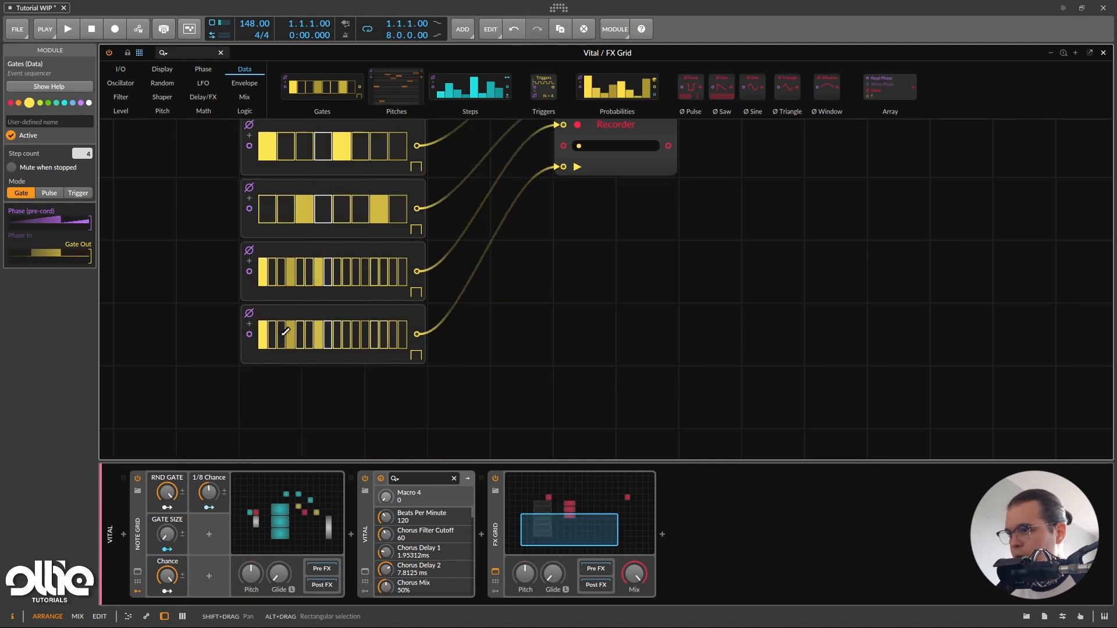
- Set the first 16-step Gates module to only steps 1, 5, 9 and 13
scroll(302, 293, up, 1)
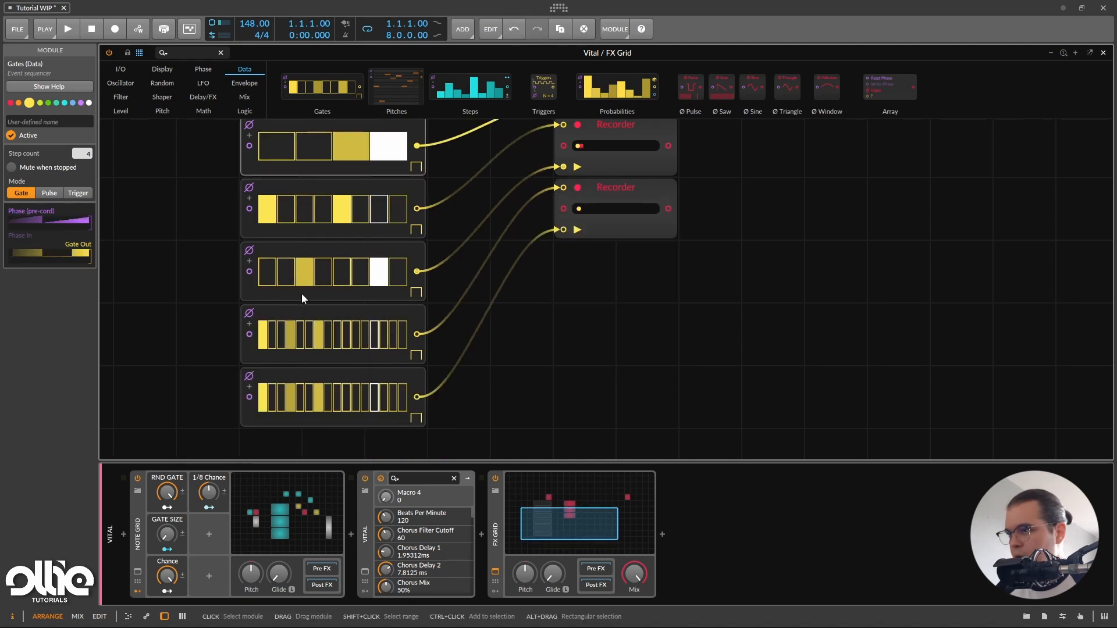
click(326, 336)
scroll(339, 334, up, 1)
drag(262, 343, 460, 302)
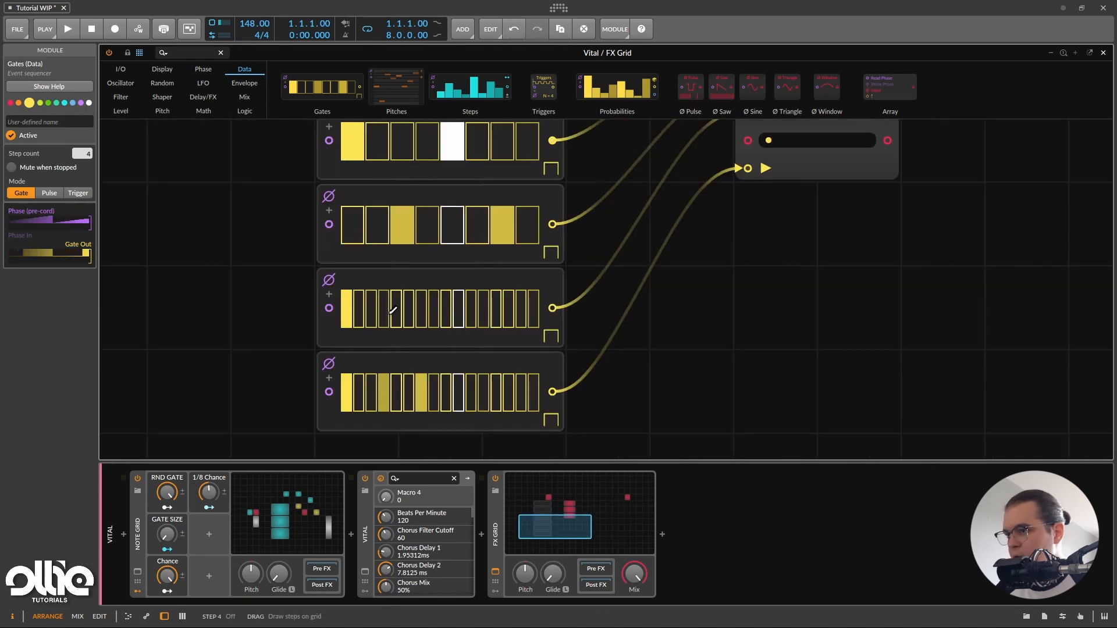
click(397, 309)
click(446, 309)
click(498, 309)
- Set the second 16-step Gates module to only steps 3, 5, 7, 9, 11, 13 and 15
click(347, 391)
click(383, 389)
click(371, 390)
click(396, 389)
click(446, 390)
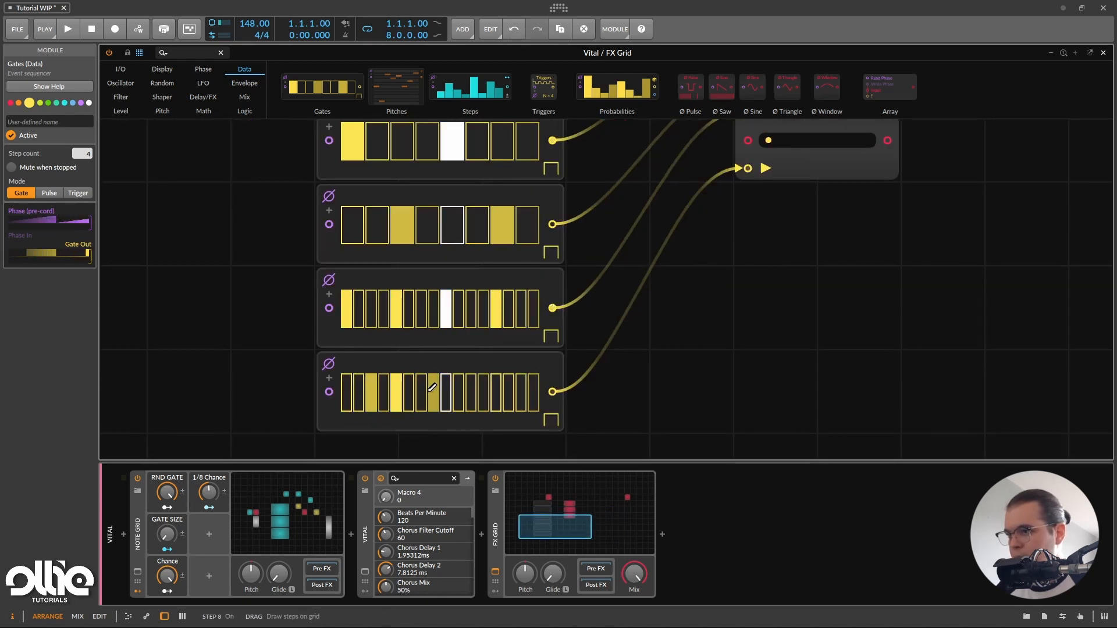
click(471, 390)
click(495, 390)
click(520, 390)
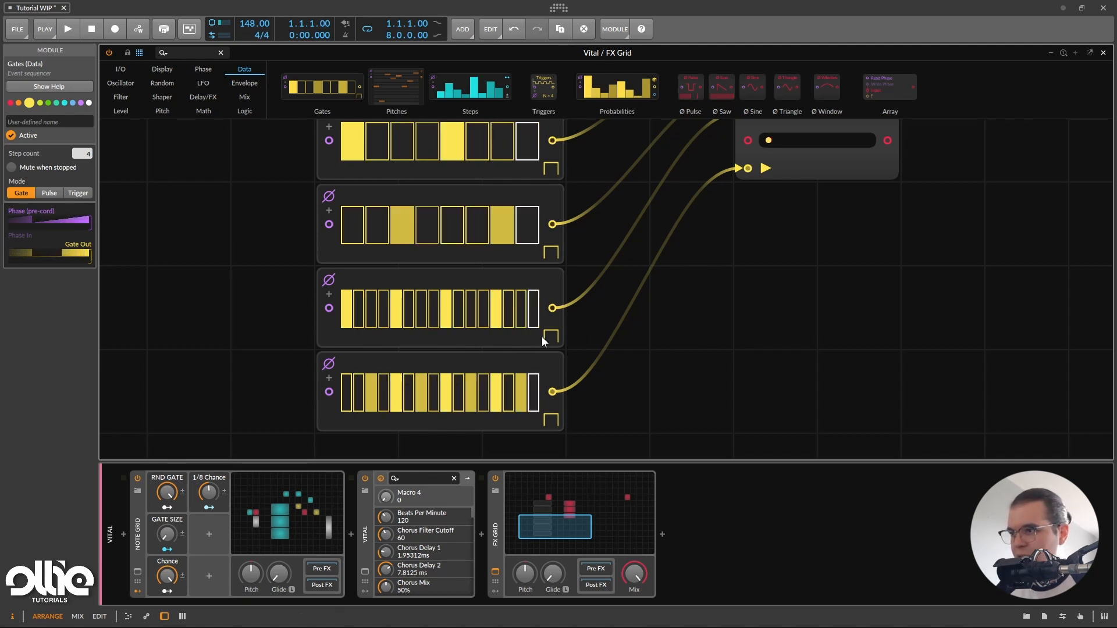
- Deactivate steps 5 and 13 in the first 16-step Gates module, leaving only steps 1 and 9 active
click(396, 309)
click(496, 309)
click(450, 389)
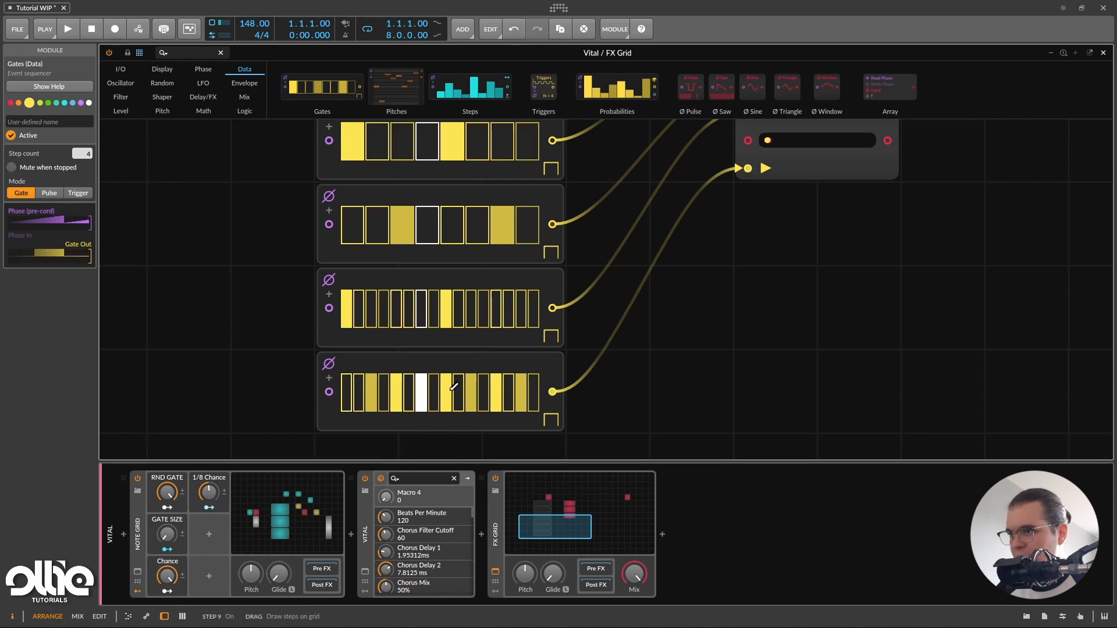
click(450, 389)
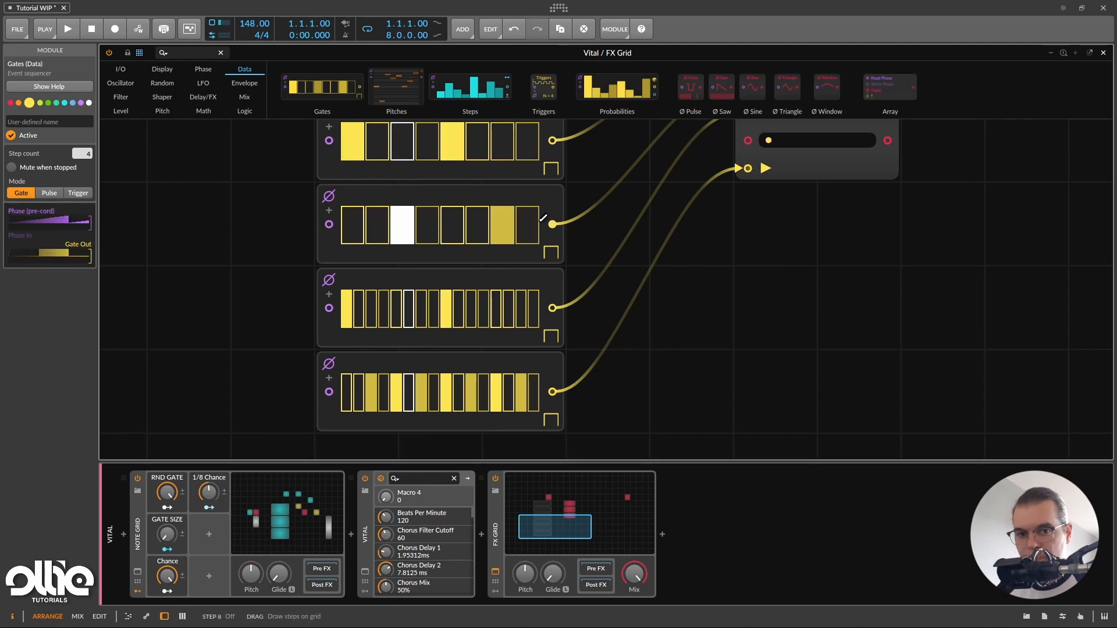
- Find the Mixer module and place it in the grid beside the first Recorder, leaving room for cables
scroll(593, 288, down, 3)
drag(674, 279, 451, 367)
scroll(468, 314, down, 1)
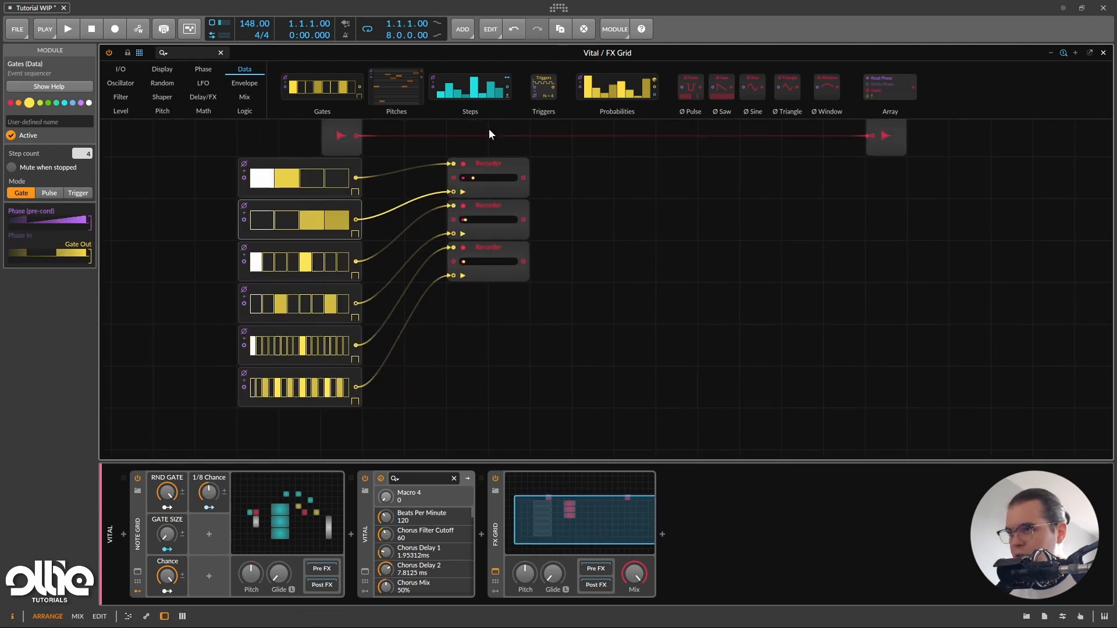
scroll(584, 337, up, 2)
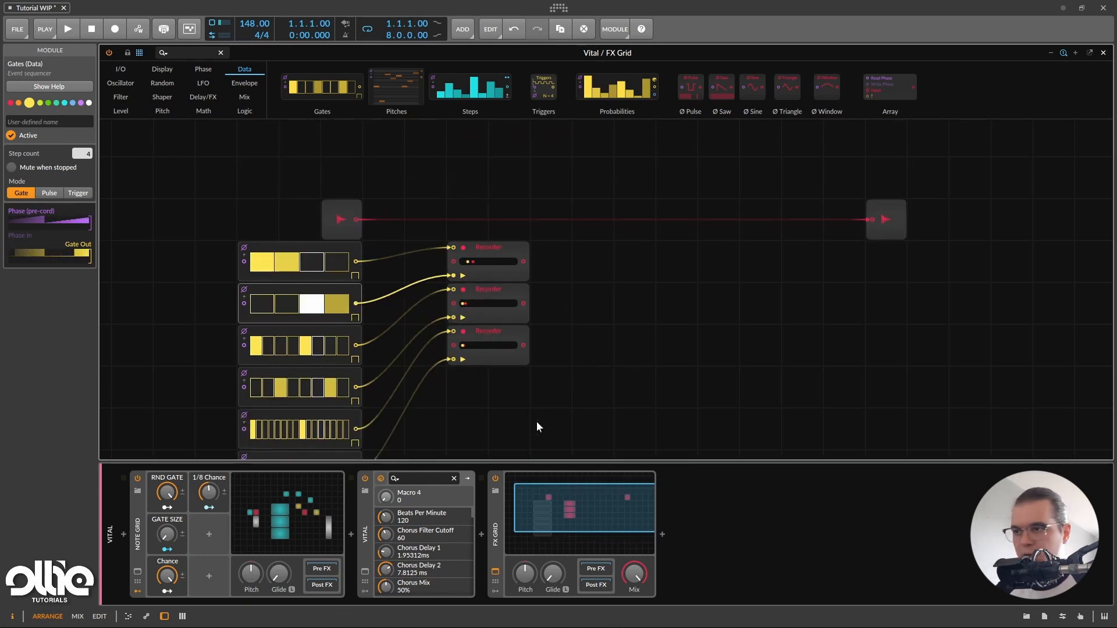
click(202, 52)
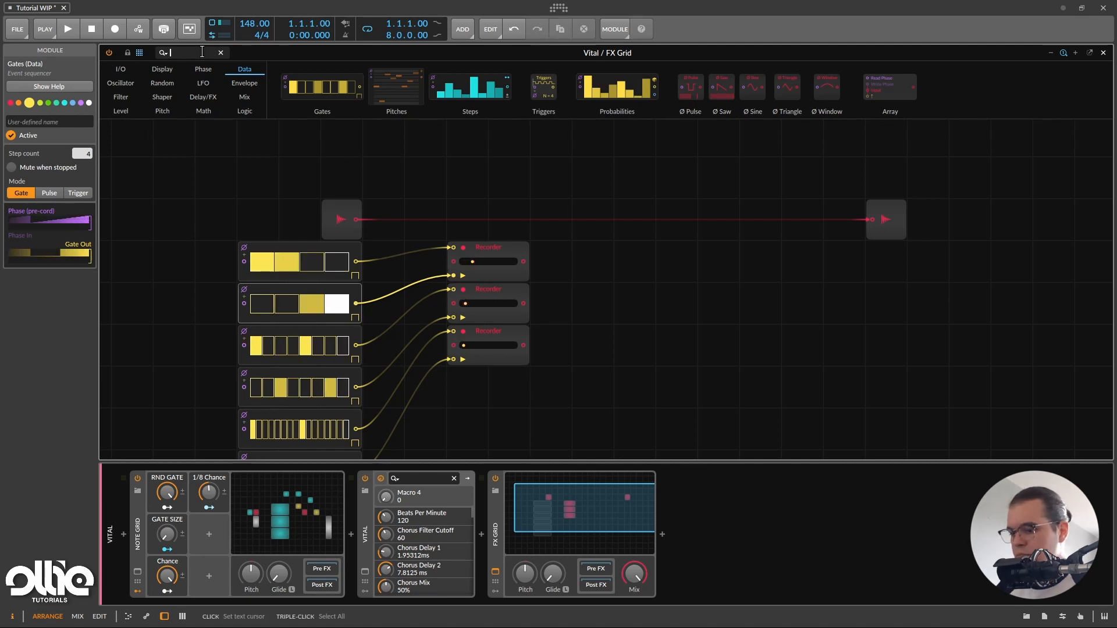
text(mixer)
drag(138, 87, 591, 274)
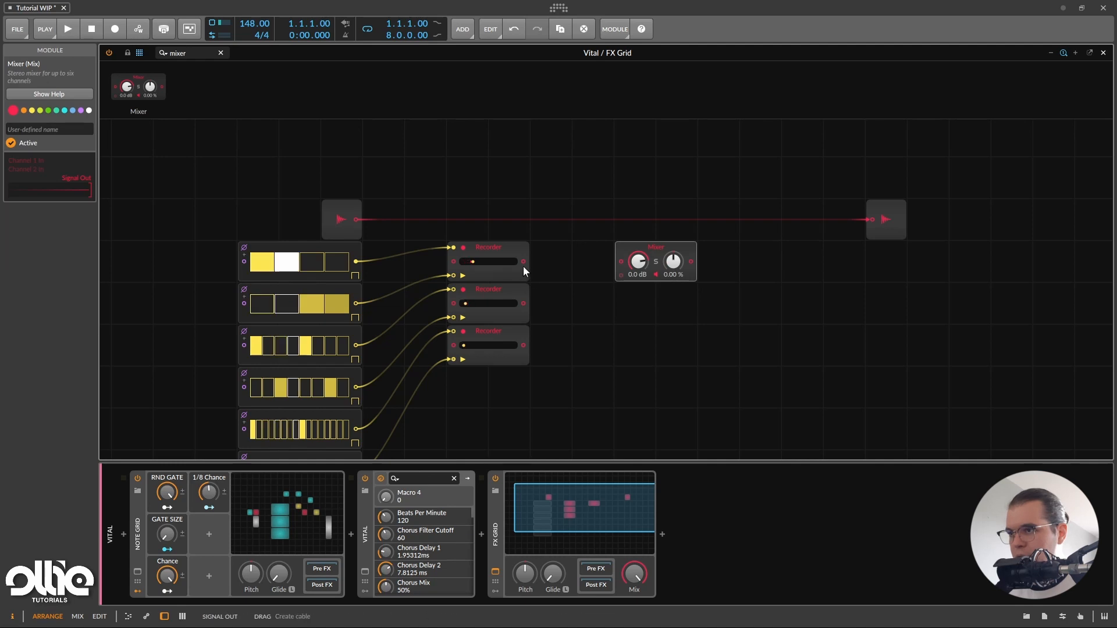
- Connect the outputs of the three Recorders to channels 1, 2 and 3 of the Mixer
drag(524, 263, 620, 276)
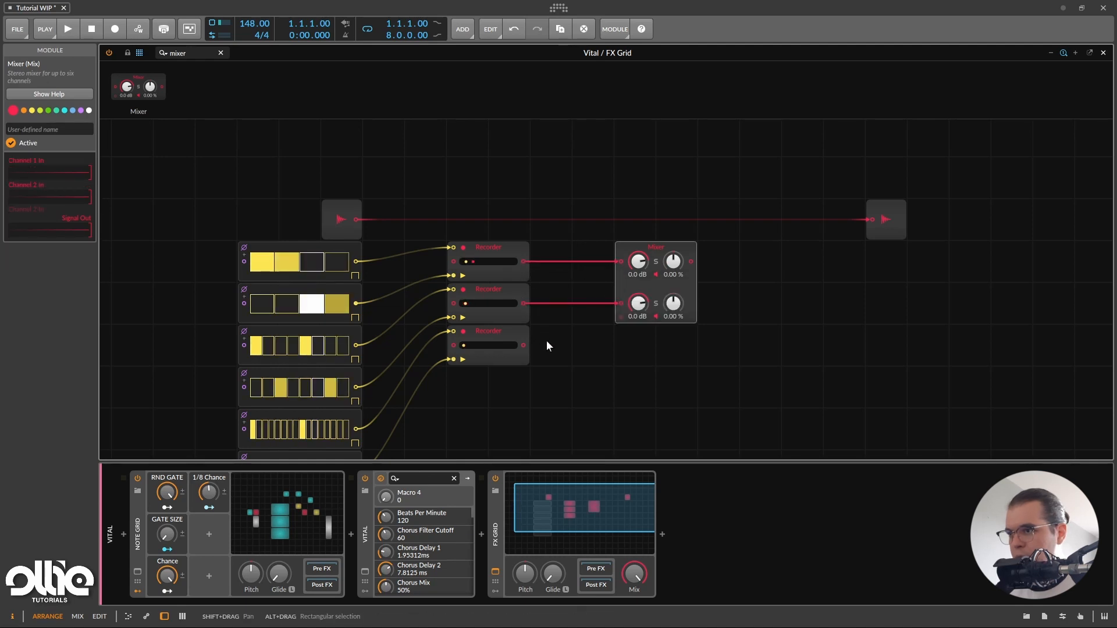
drag(622, 320, 622, 321)
scroll(656, 342, down, 3)
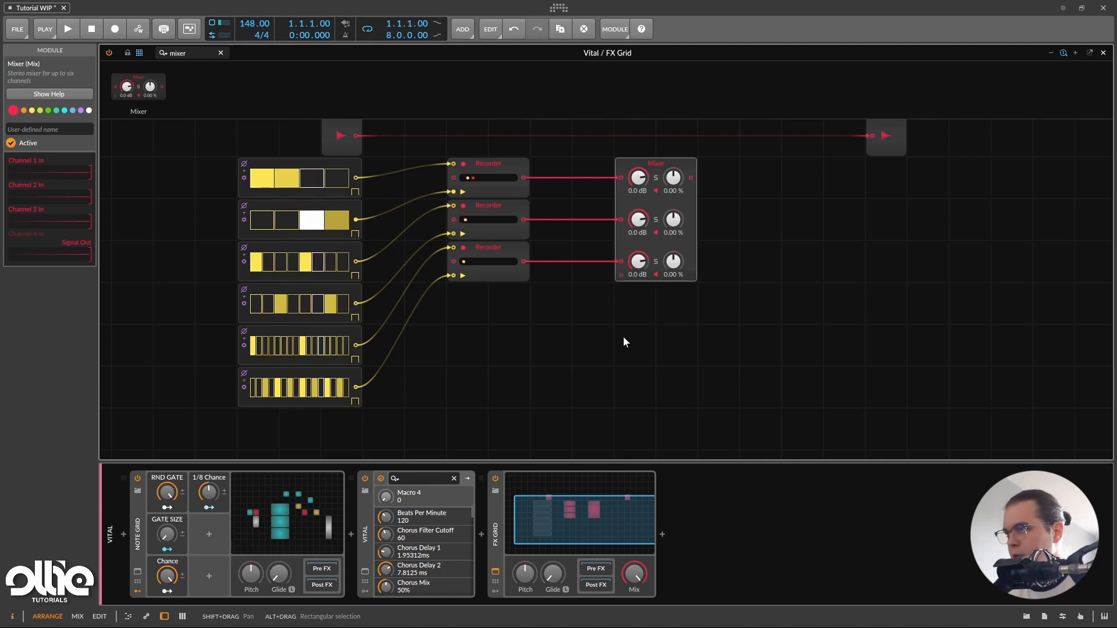
- Add a Chance module below the third Recorder and duplicate it twice to make a stack of three
click(221, 53)
text(chance)
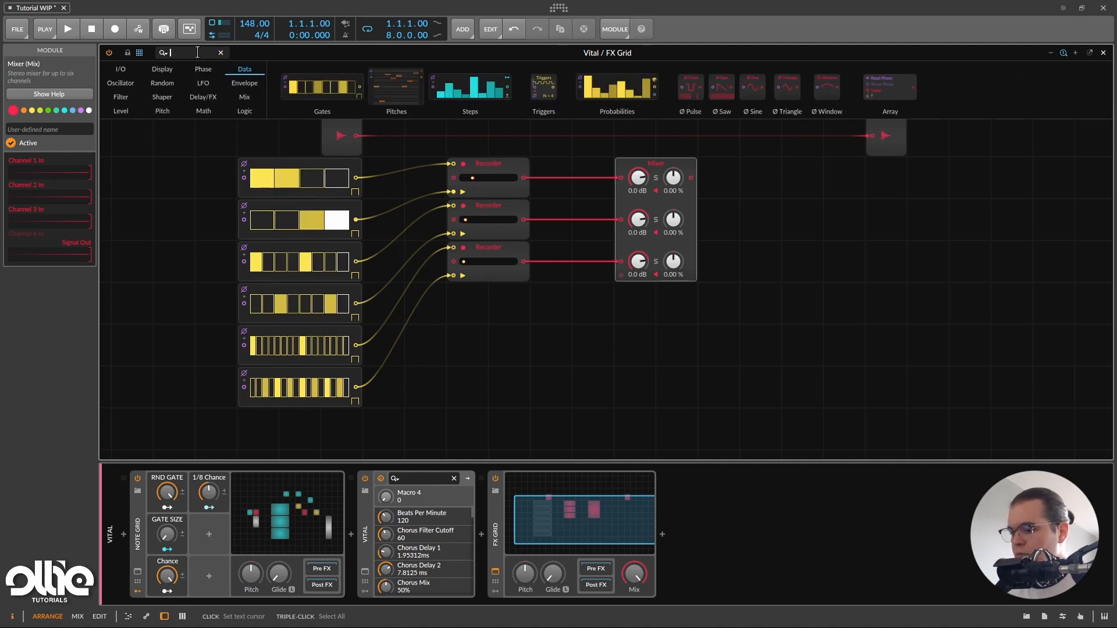
drag(124, 88, 468, 303)
key(ctrl+d)
key(ctrl+d)
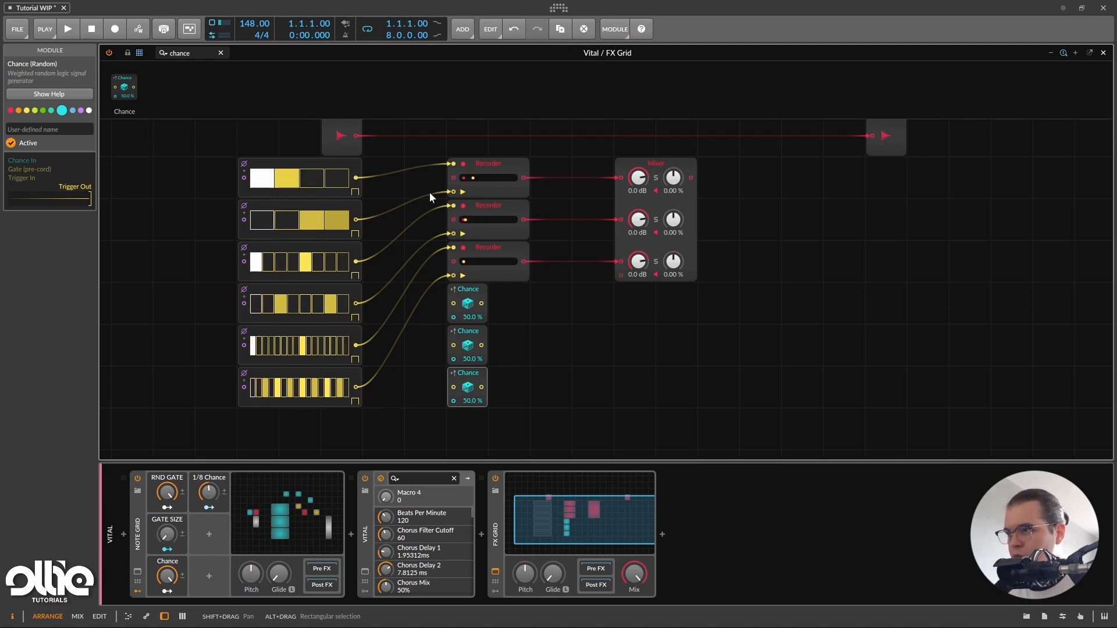
- Wire the second 4-step, second 8-step and second 16-step Gates outputs to the first, second and third Chance trigger inputs respectively
drag(356, 220, 453, 303)
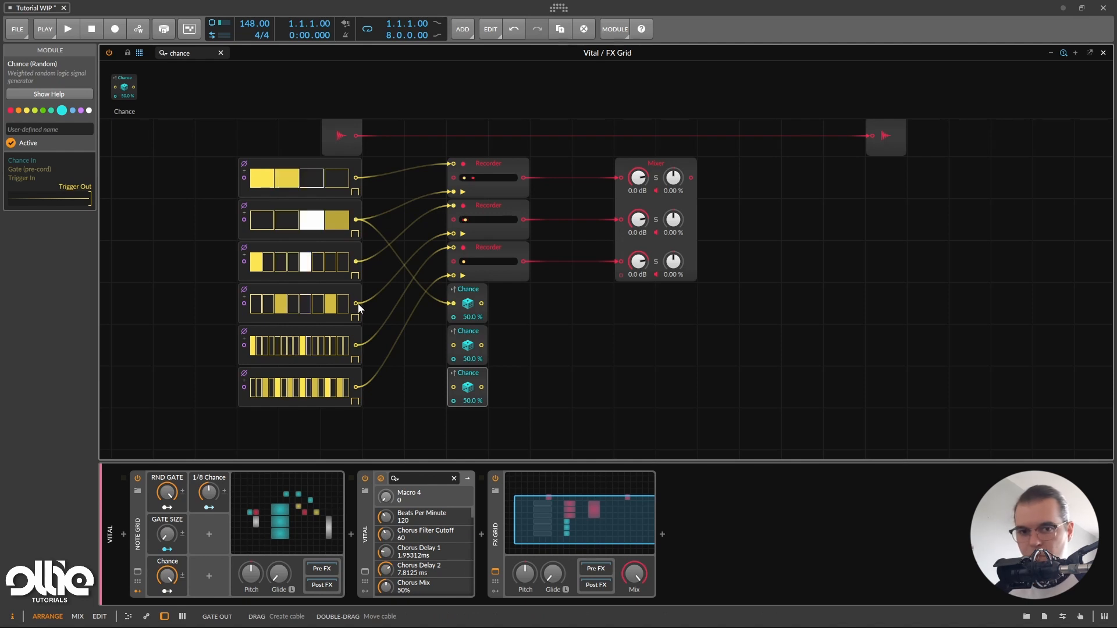
drag(356, 303, 454, 345)
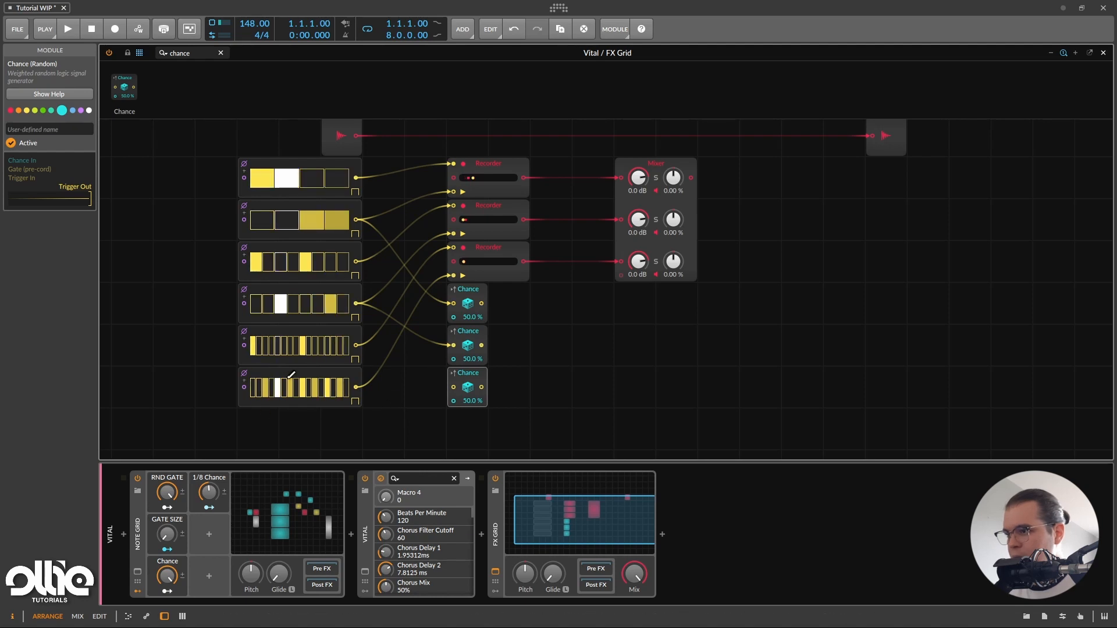
drag(447, 402, 452, 386)
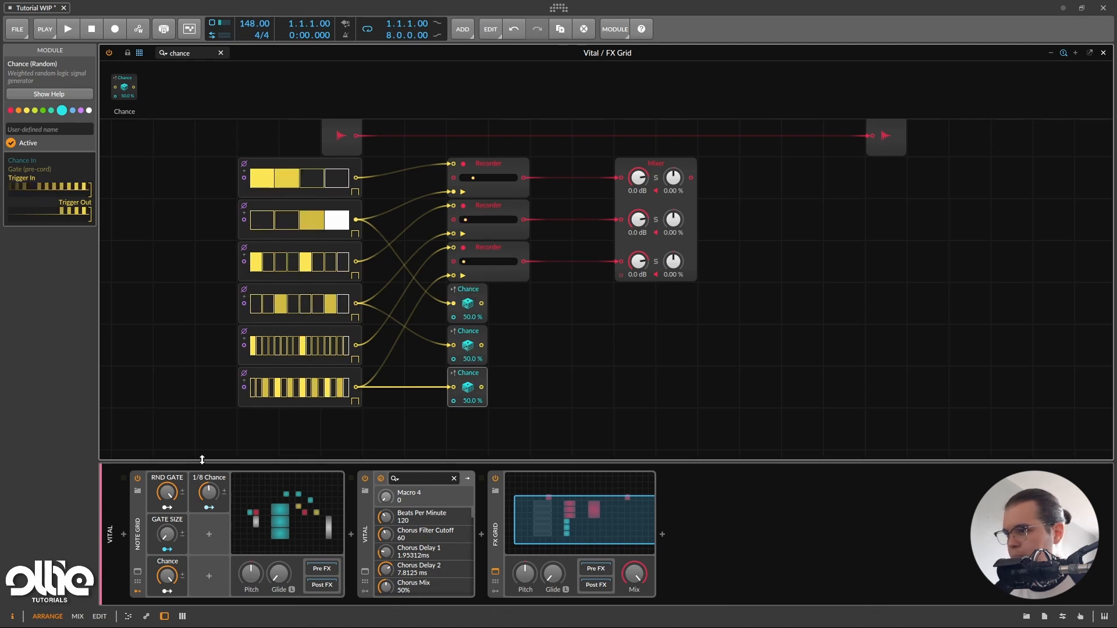
- Change the second 16-step Gates pattern so that only the even-numbered steps 2 through 16 are active
scroll(221, 404, up, 6)
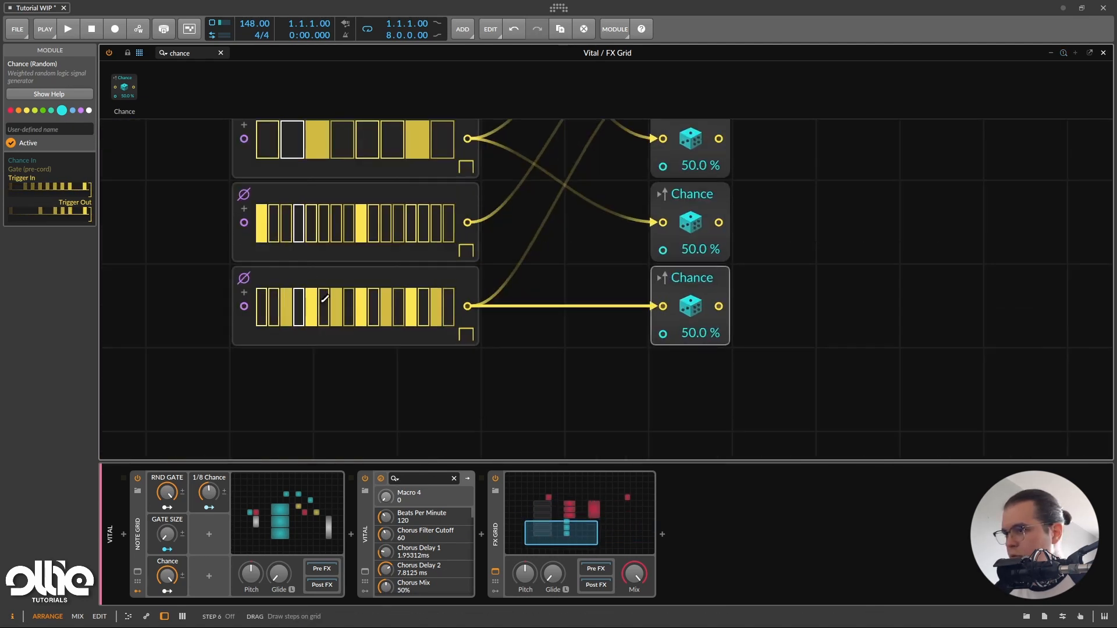
scroll(260, 264, up, 1)
click(329, 307)
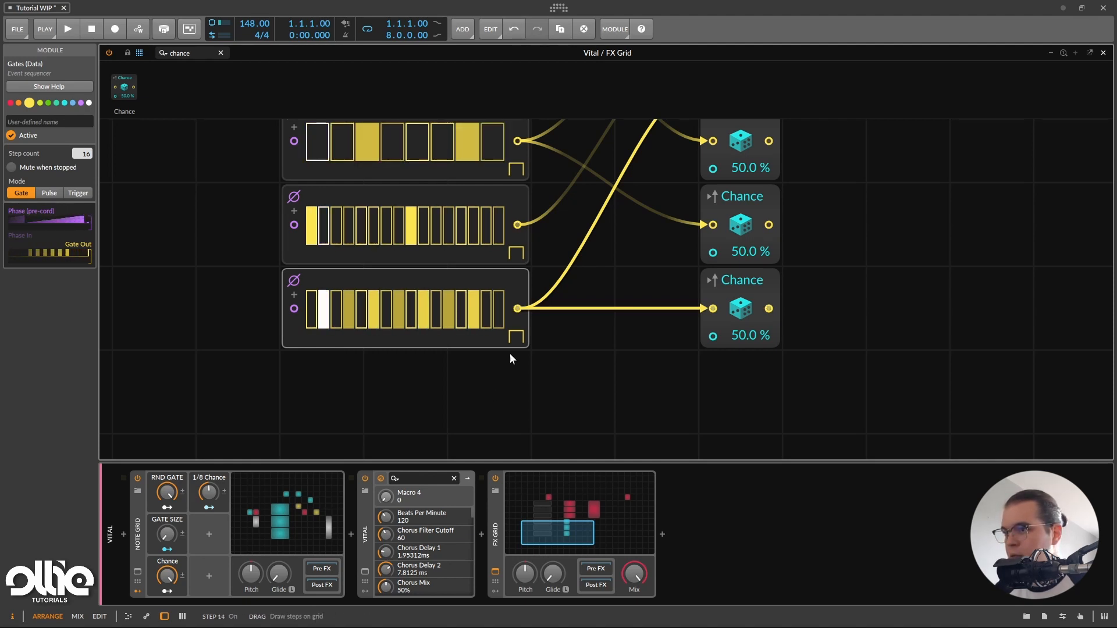
scroll(372, 342, down, 5)
scroll(372, 342, up, 3)
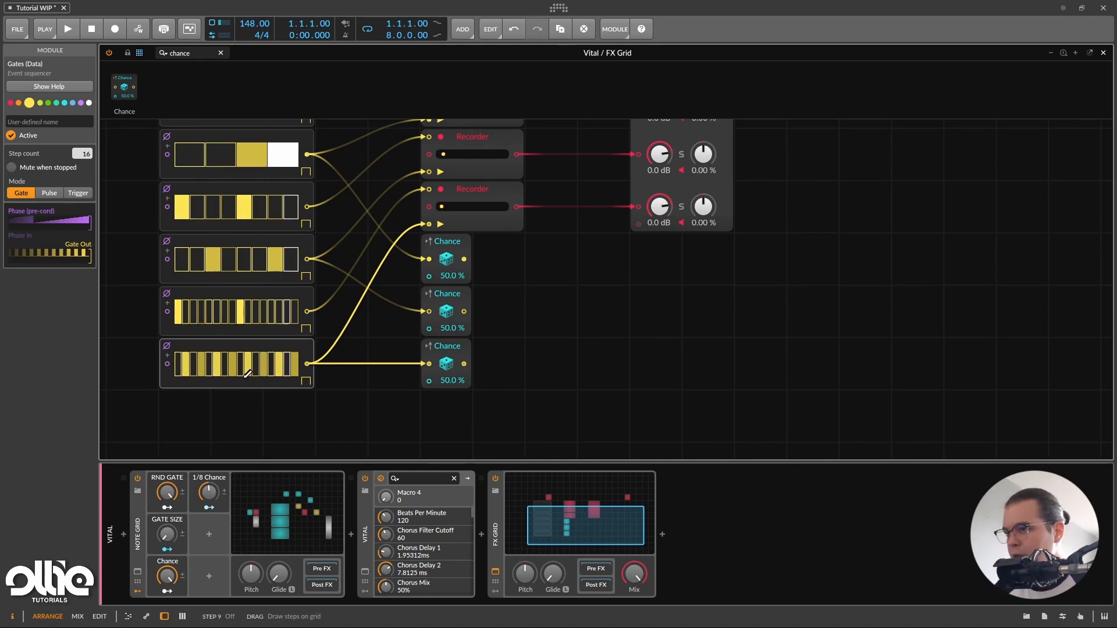
scroll(504, 310, down, 1)
drag(600, 281, 541, 357)
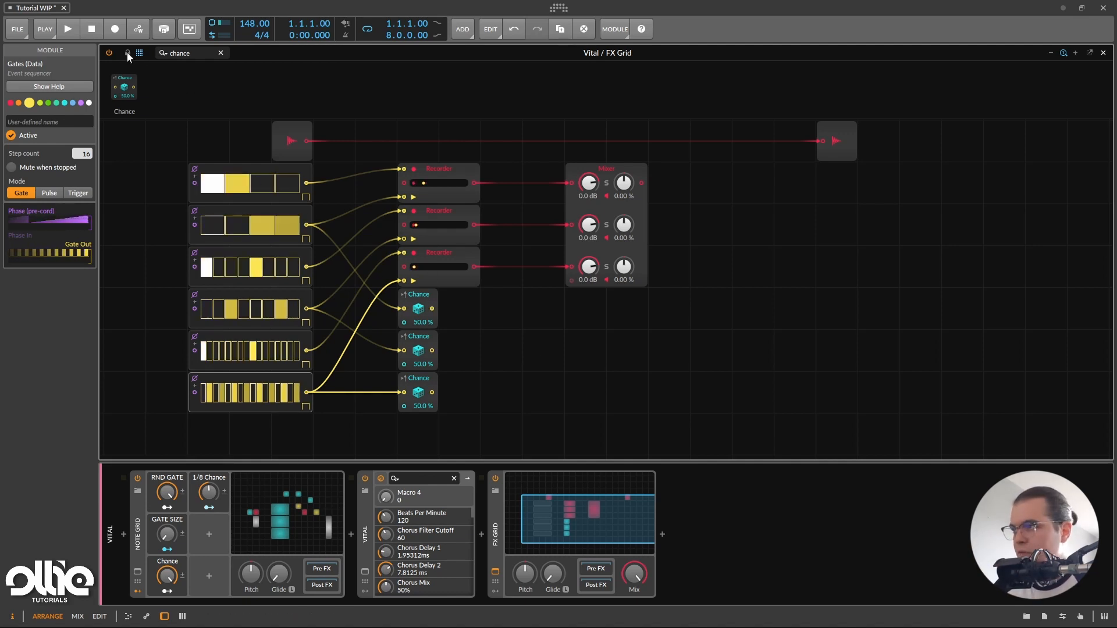
- Add an N-Latch logic module with 3 in/out ports and place it directly beside the Chance stack
click(221, 53)
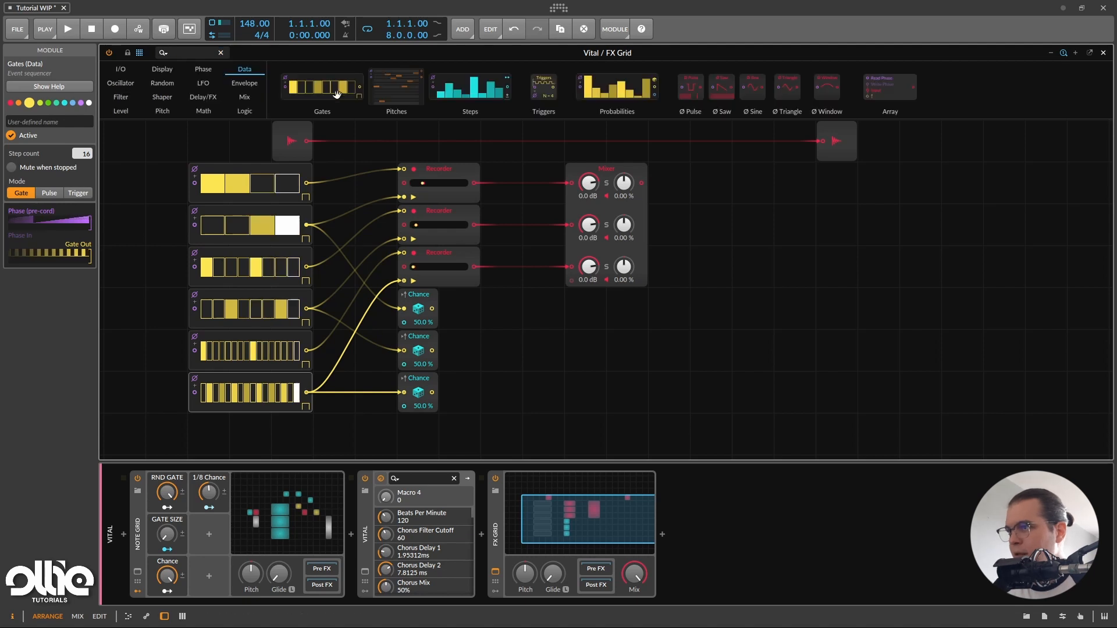
click(244, 110)
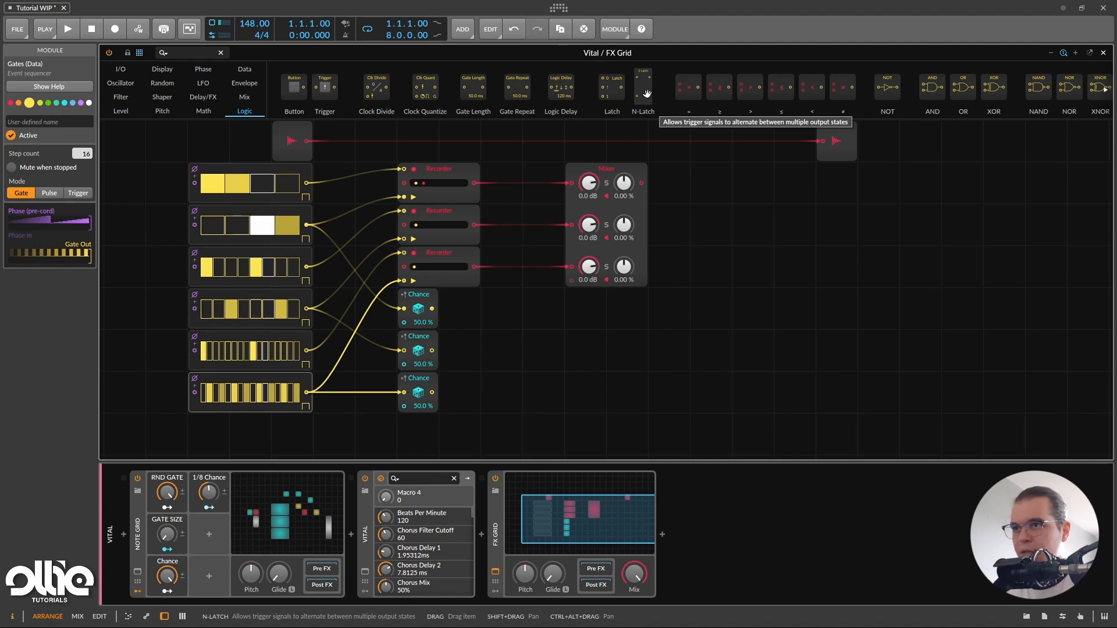
drag(647, 93, 487, 318)
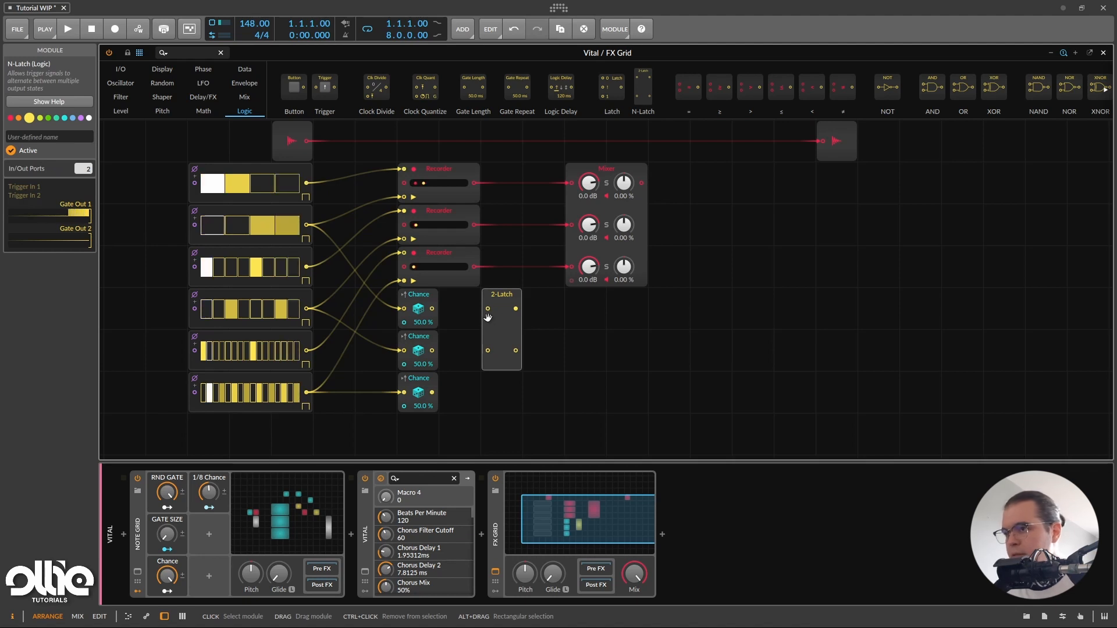
drag(84, 169, 83, 157)
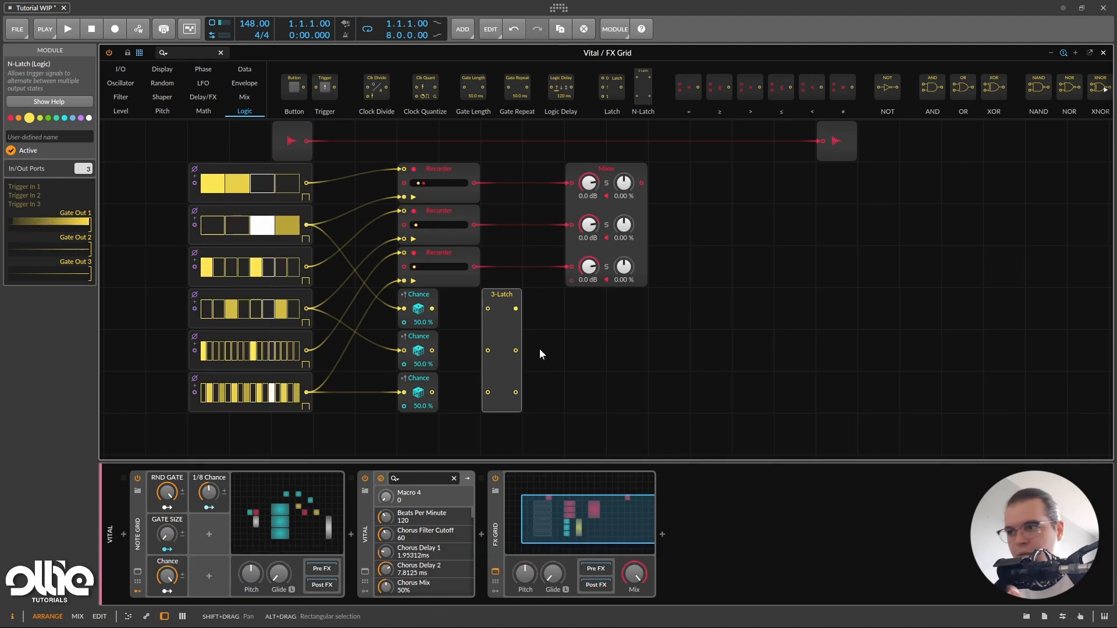
drag(516, 351, 558, 352)
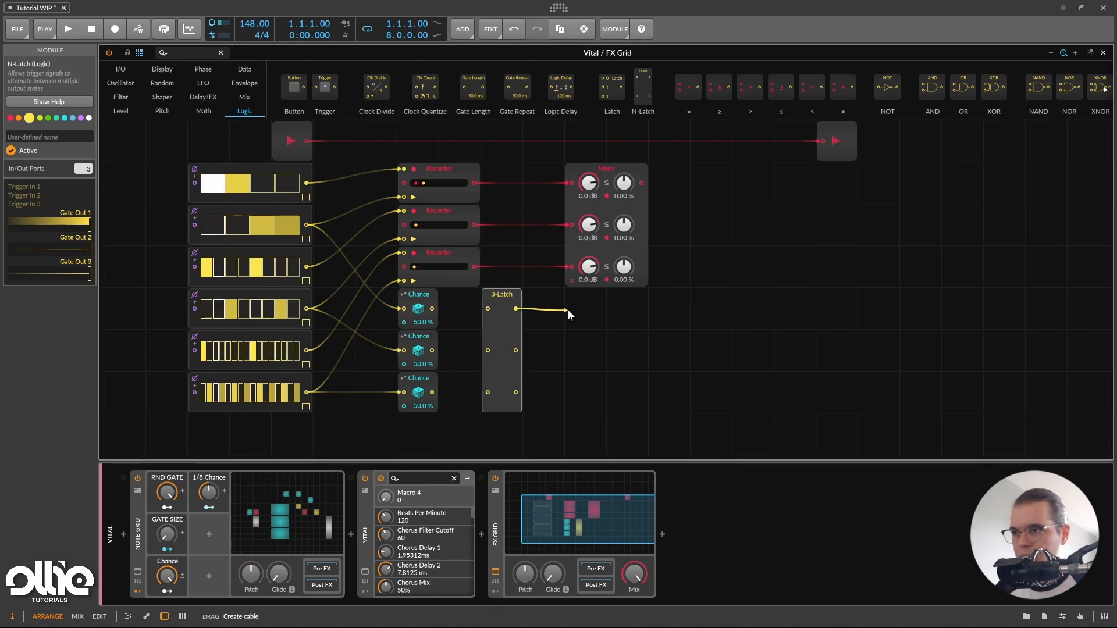
drag(506, 332, 464, 332)
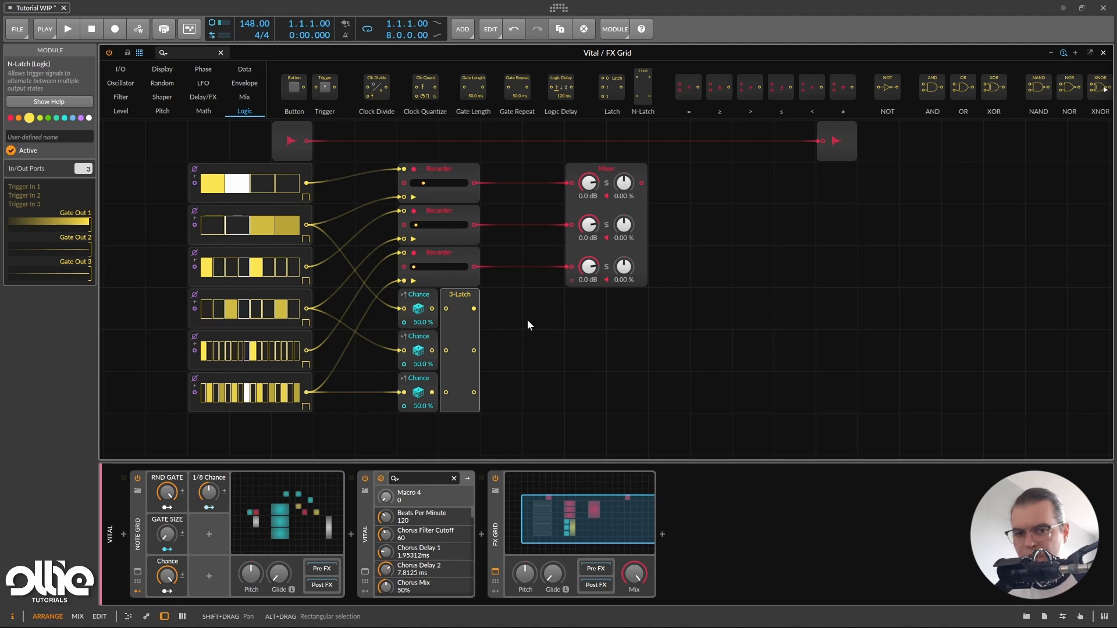
- Connect the three Chance outputs to the matching trigger inputs 1, 2 and 3 of the 3-Latch
scroll(461, 327, up, 3)
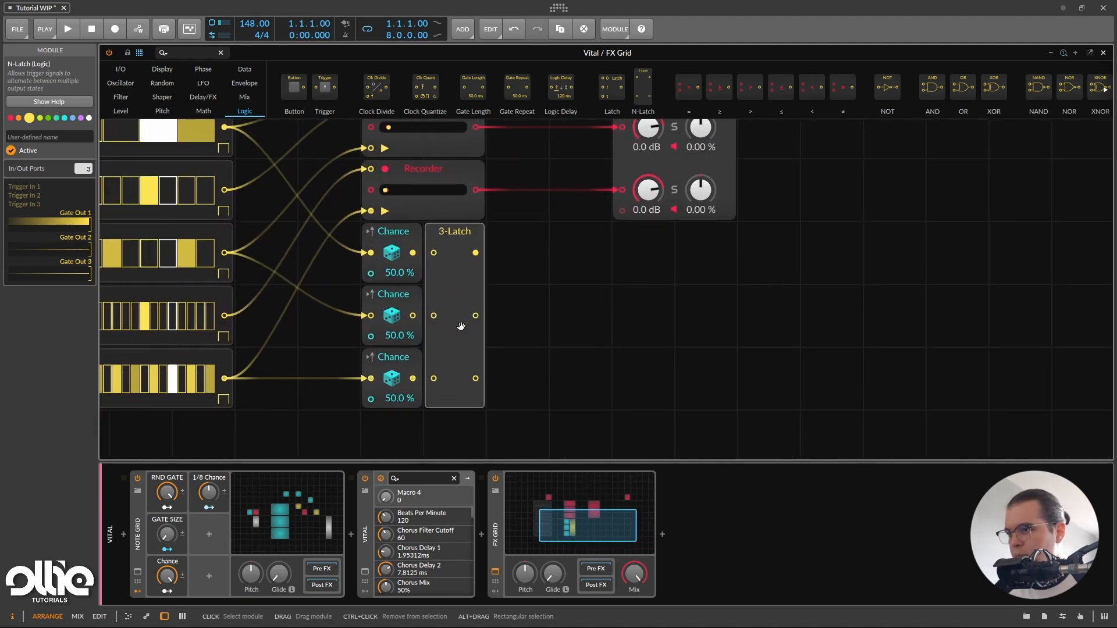
mouse_move(414, 253)
mouse_down()
mouse_move(442, 256)
mouse_move(434, 252)
mouse_up()
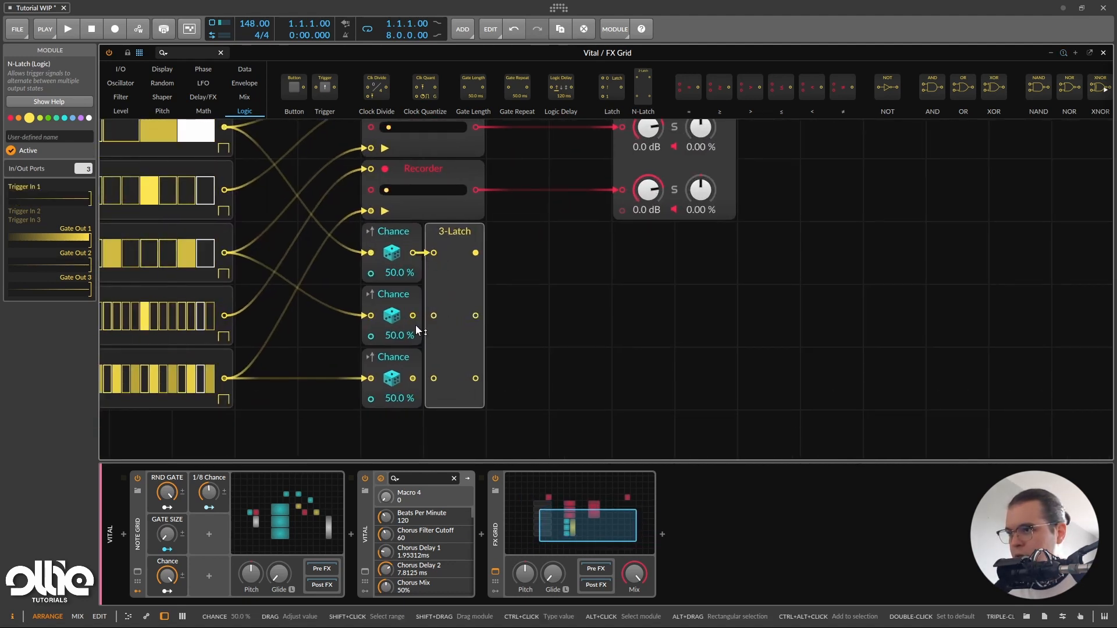
drag(414, 316, 434, 315)
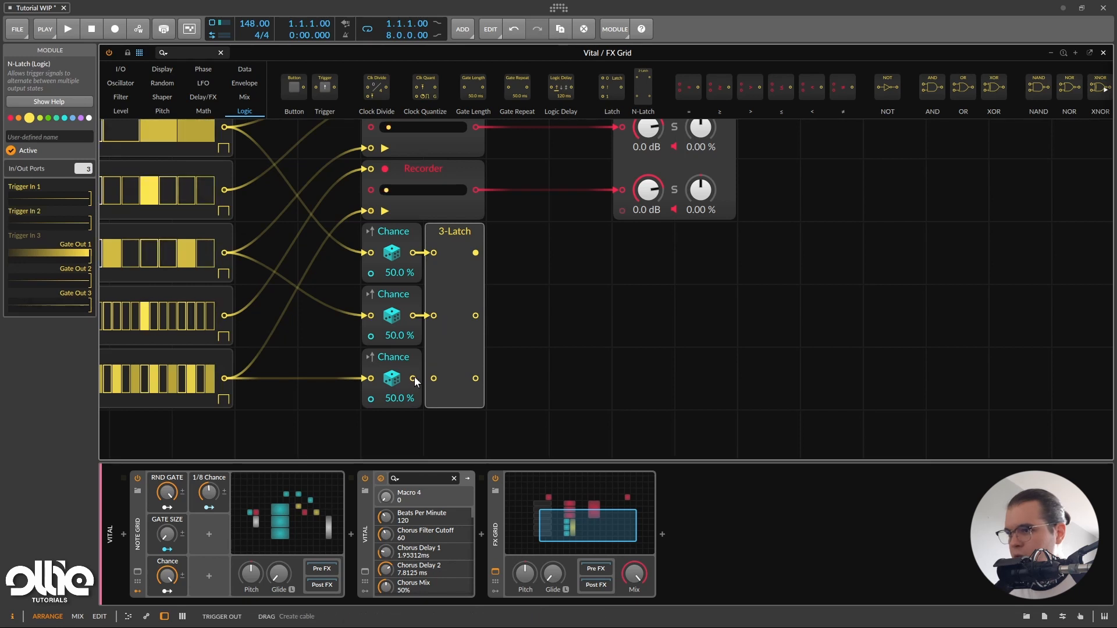
drag(414, 379, 434, 378)
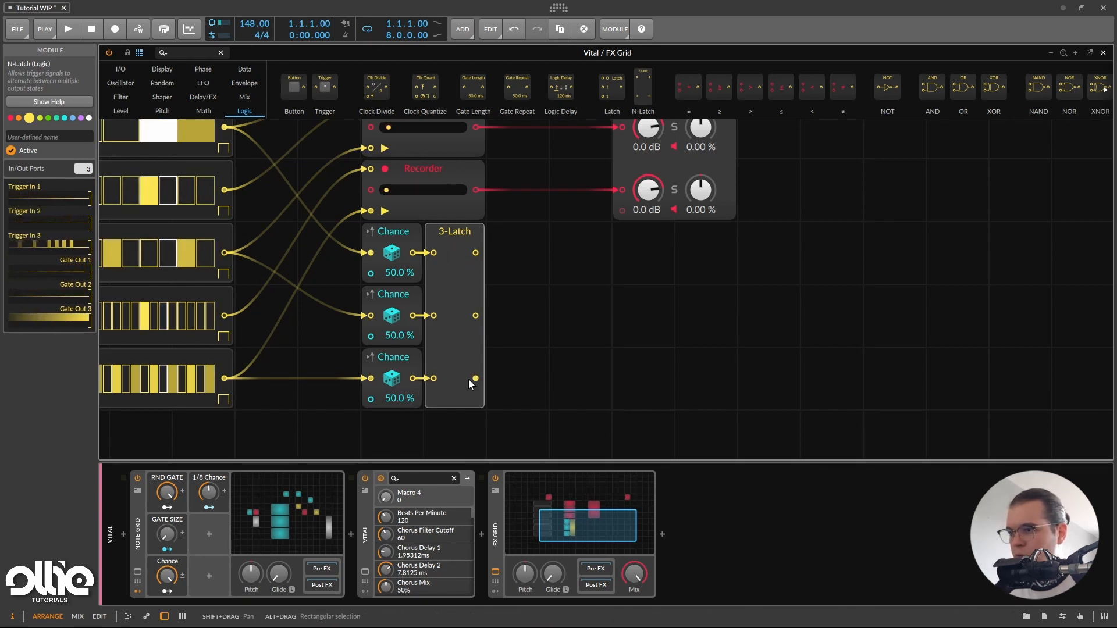
- Add three Modulator Out modules stacked beside the 3-Latch, one level with each gate output
scroll(592, 296, up, 2)
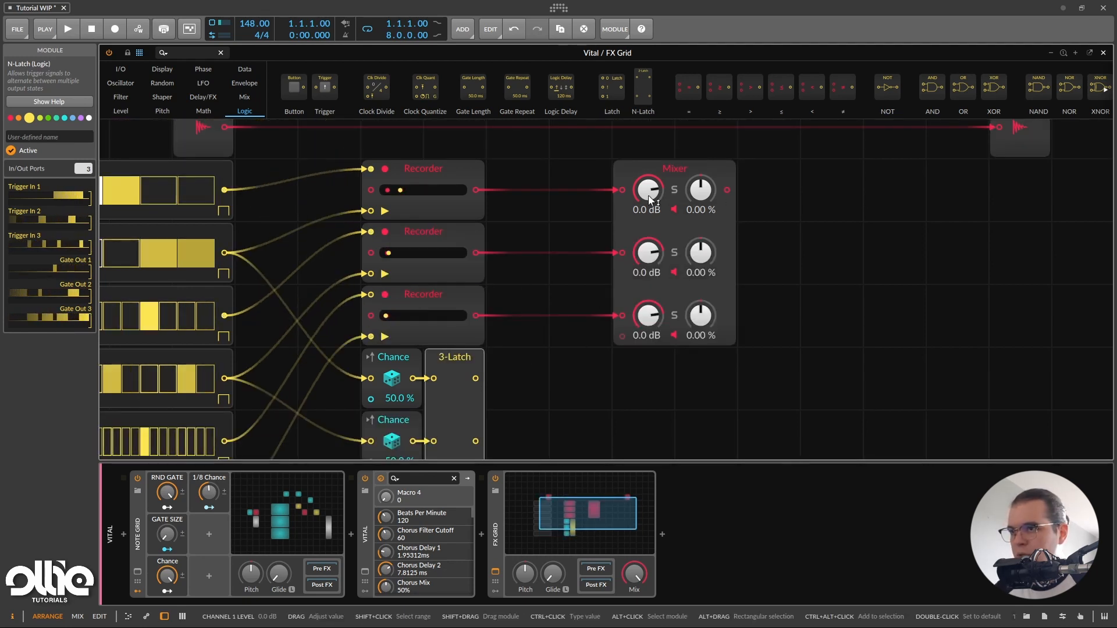
scroll(567, 294, down, 2)
click(188, 52)
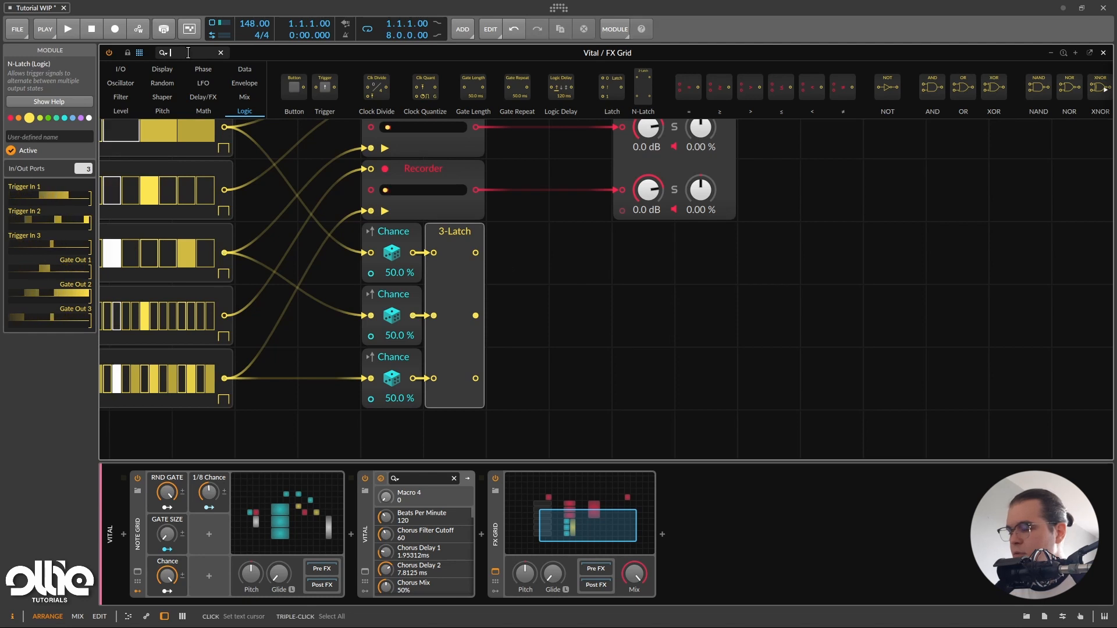
text(modu)
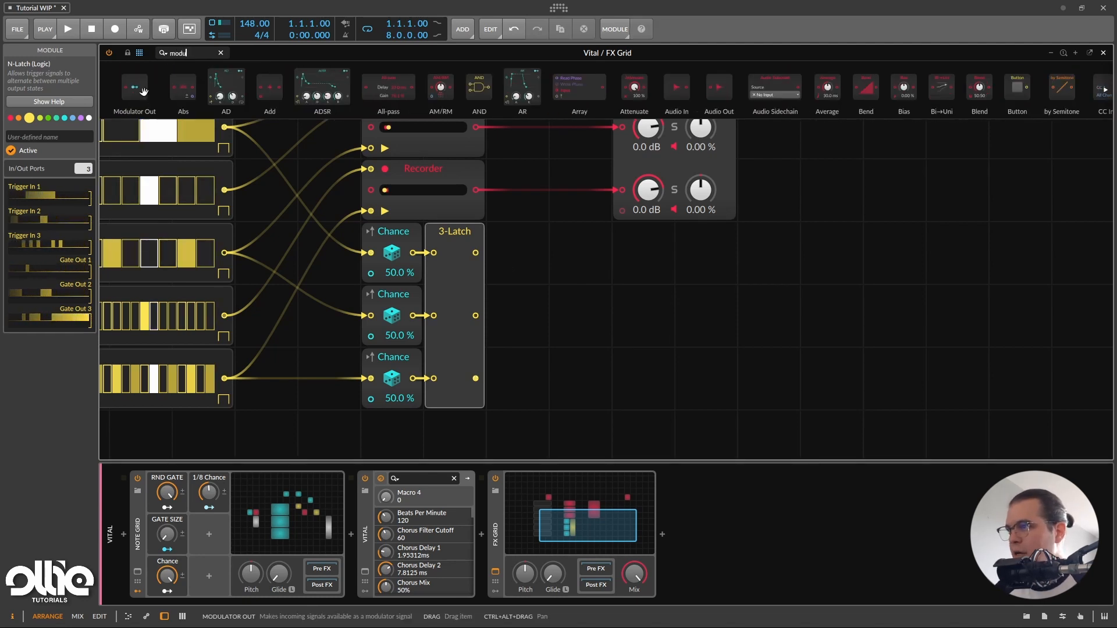
drag(143, 92, 539, 245)
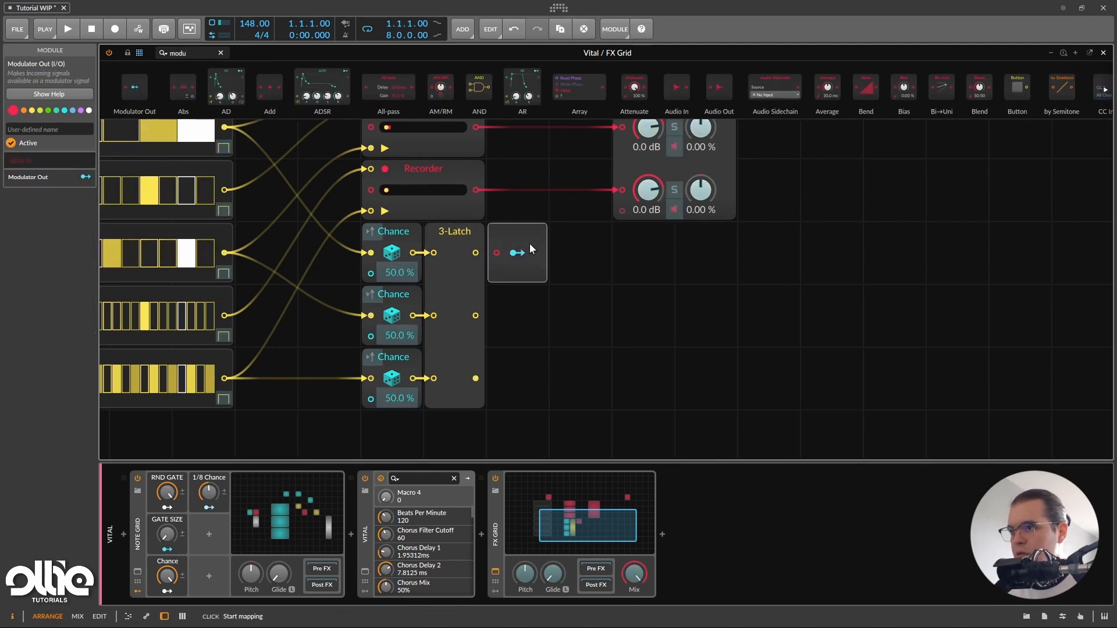
key(ctrl+d)
key(ctrl+d)
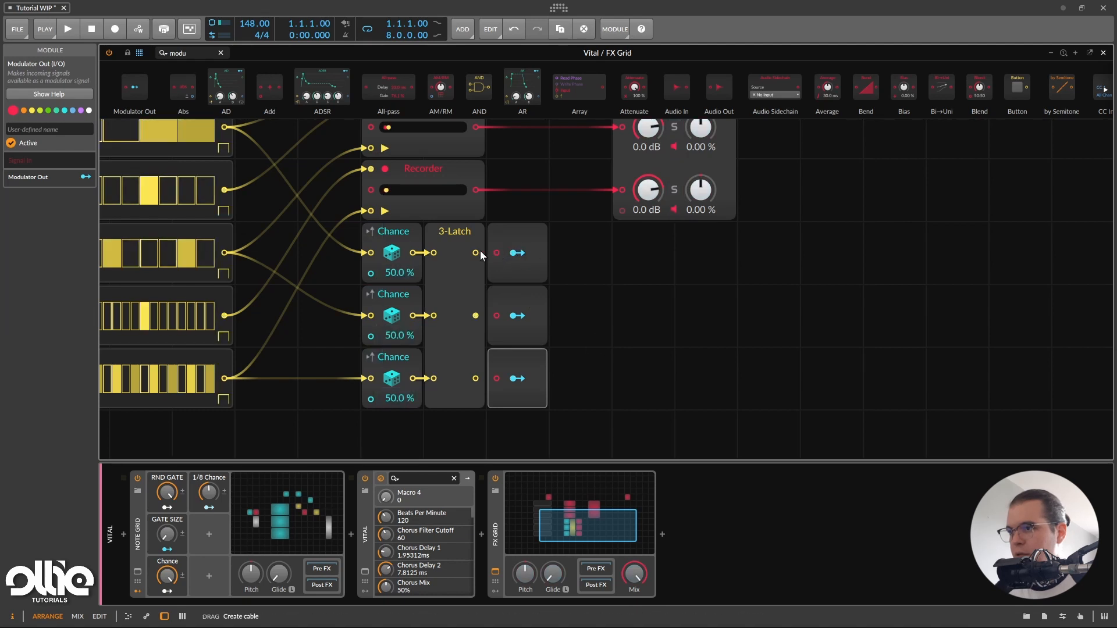
- Connect 3-Latch gate outputs 1, 2 and 3 to the first, second and third Modulator Out inputs respectively
drag(470, 251, 474, 252)
click(532, 237)
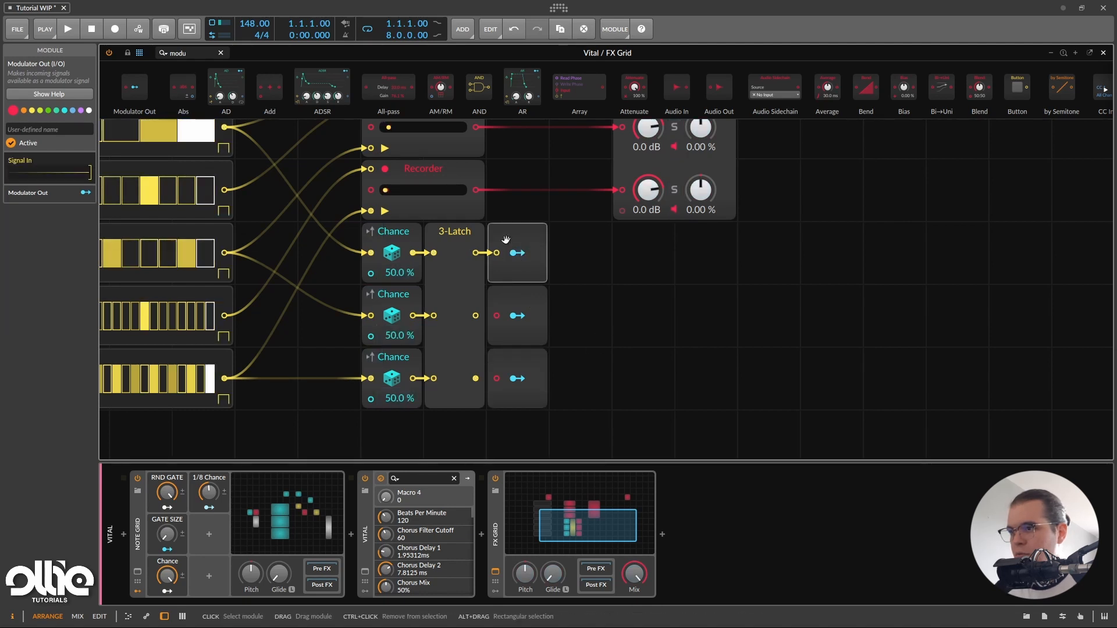
click(531, 297)
drag(496, 317, 475, 315)
drag(496, 379, 475, 378)
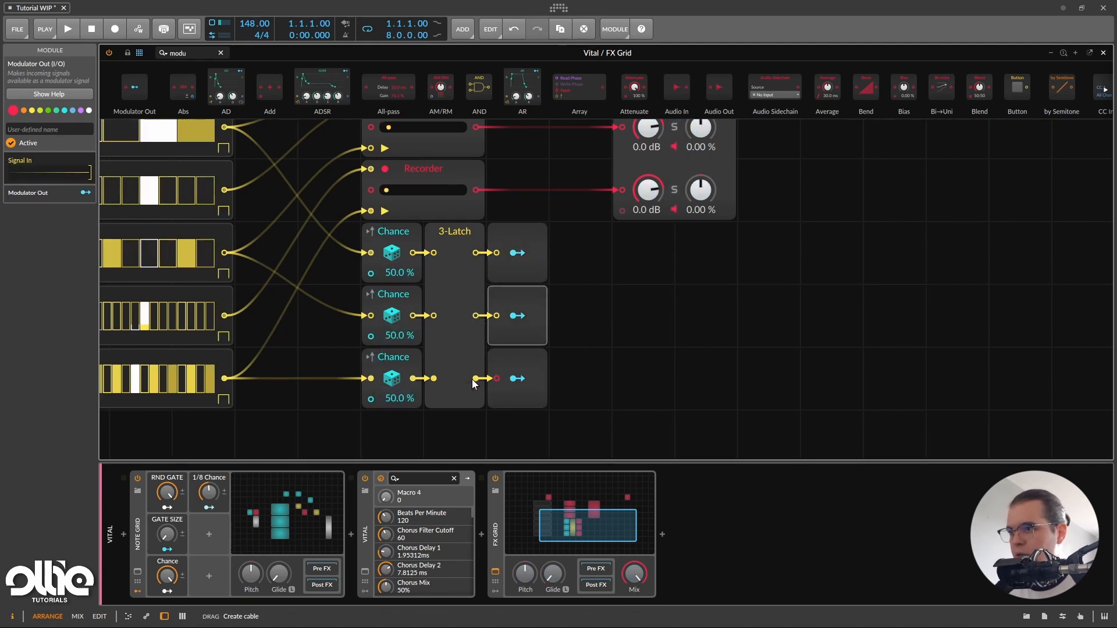
- Lower all three channel levels of the Mixer to -Inf dB
scroll(601, 348, up, 2)
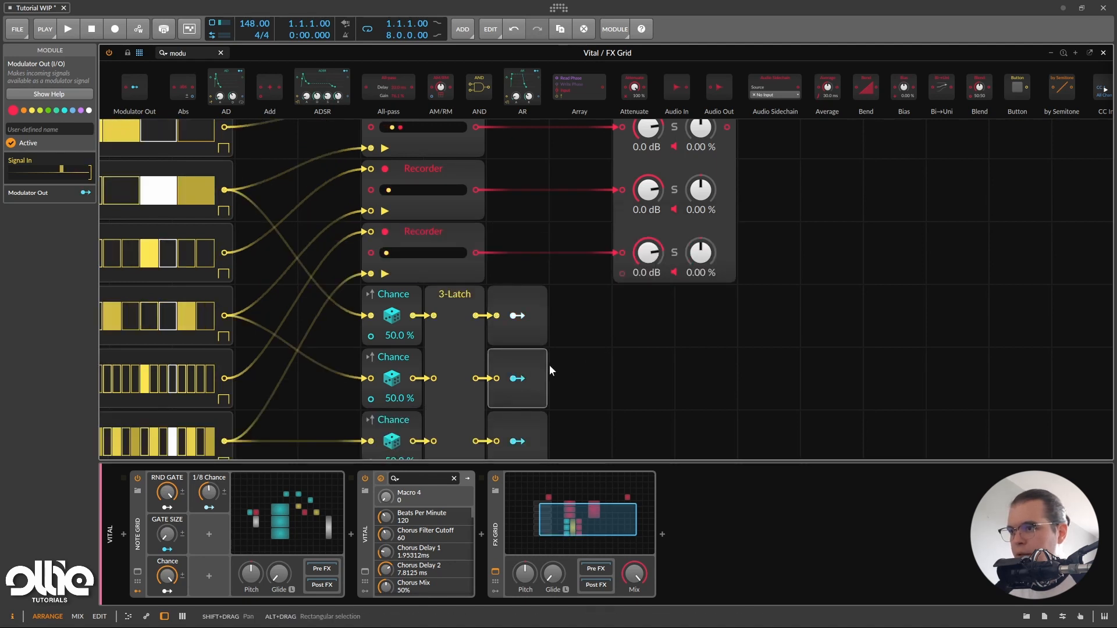
scroll(630, 305, down, 1)
scroll(631, 305, up, 1)
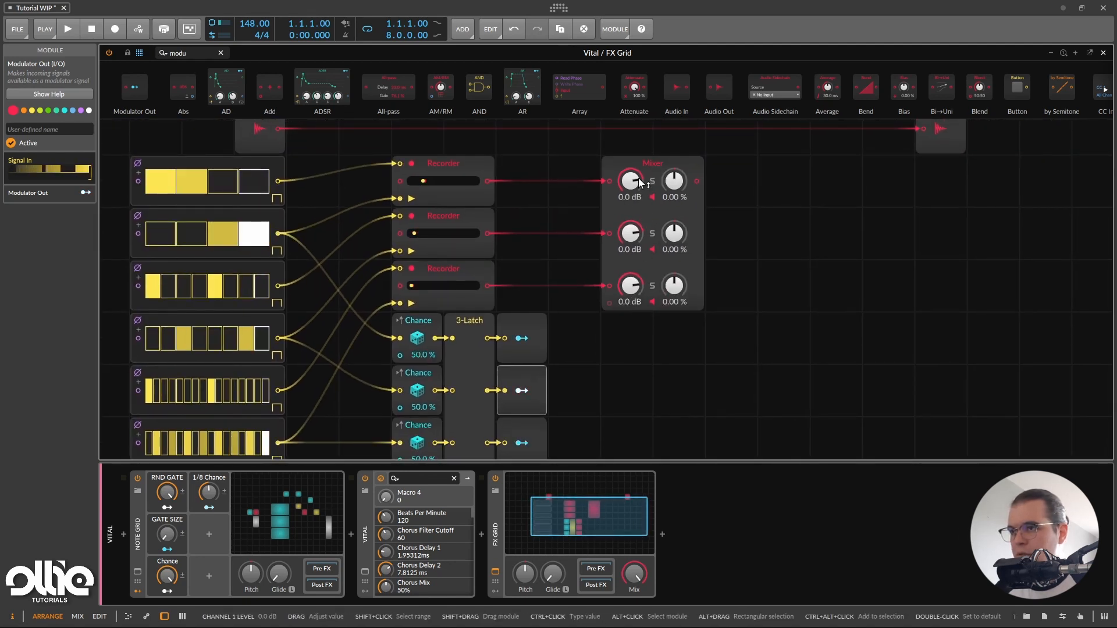
drag(630, 183, 632, 363)
- Map the first, second and third Modulator Outs to Mixer levels 1, 2 and 3, with amounts of about +0.63, +0.81 and +0.82
click(522, 319)
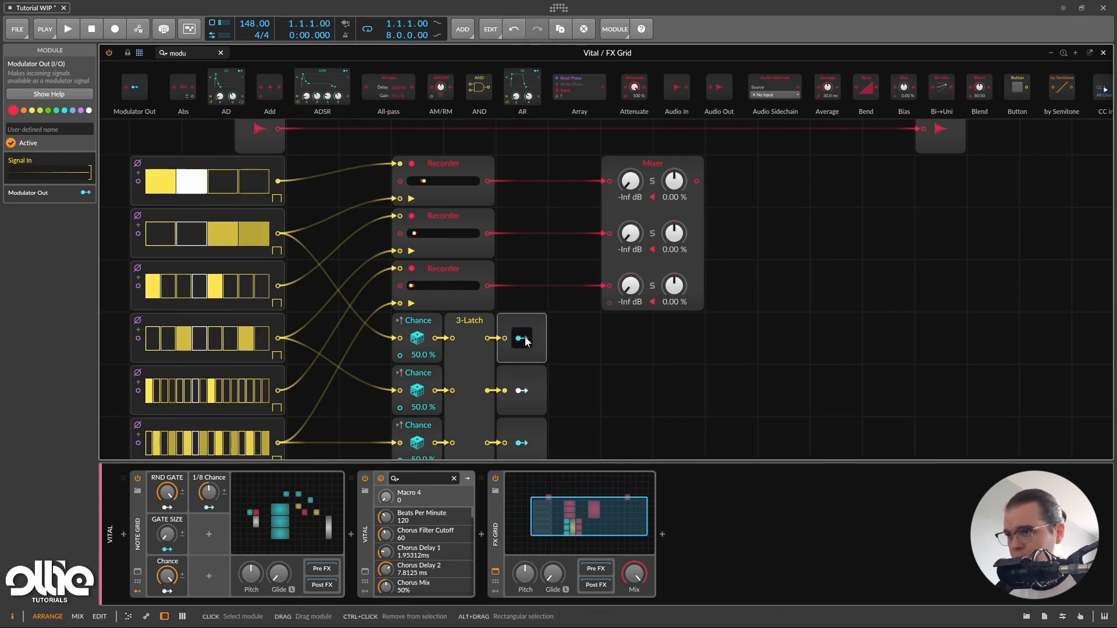
click(524, 339)
scroll(580, 313, up, 2)
drag(631, 233, 630, 218)
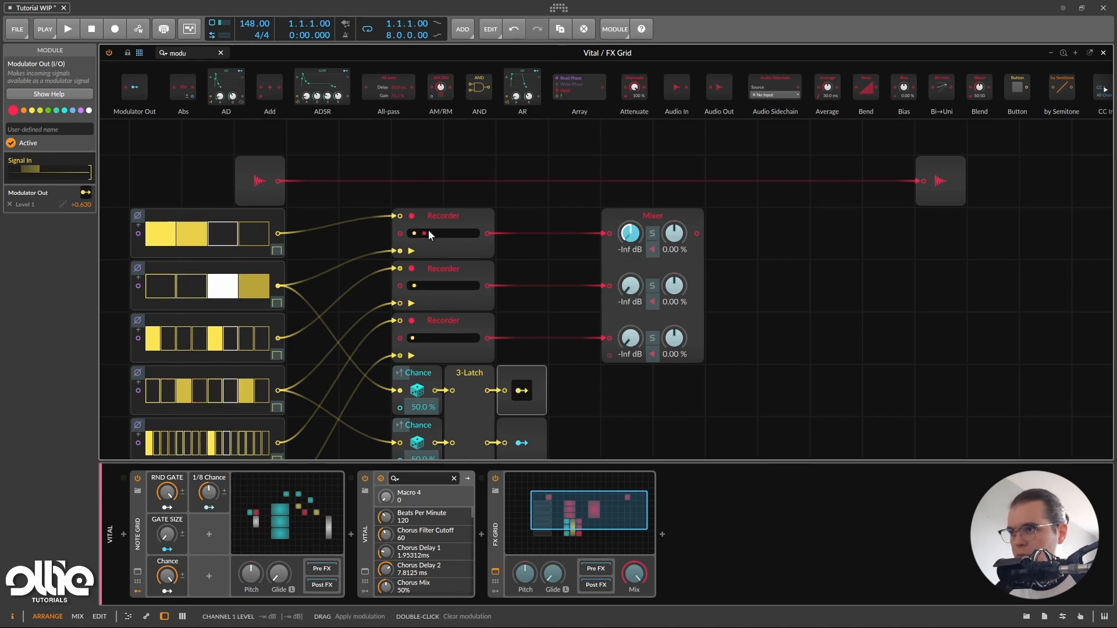
scroll(466, 225, down, 2)
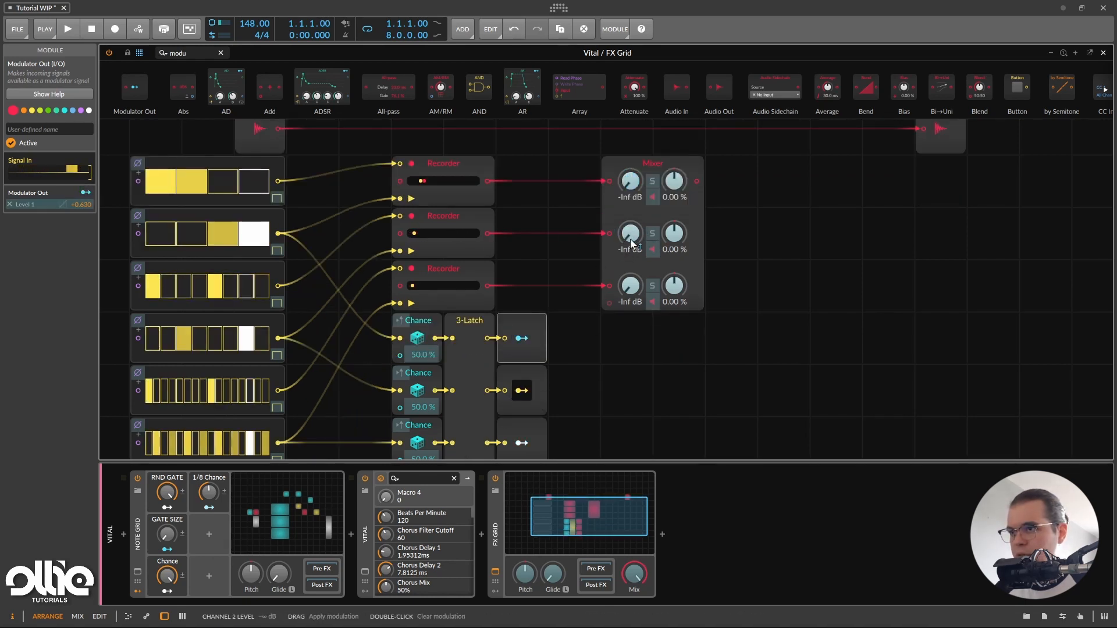
drag(630, 233, 630, 216)
click(524, 443)
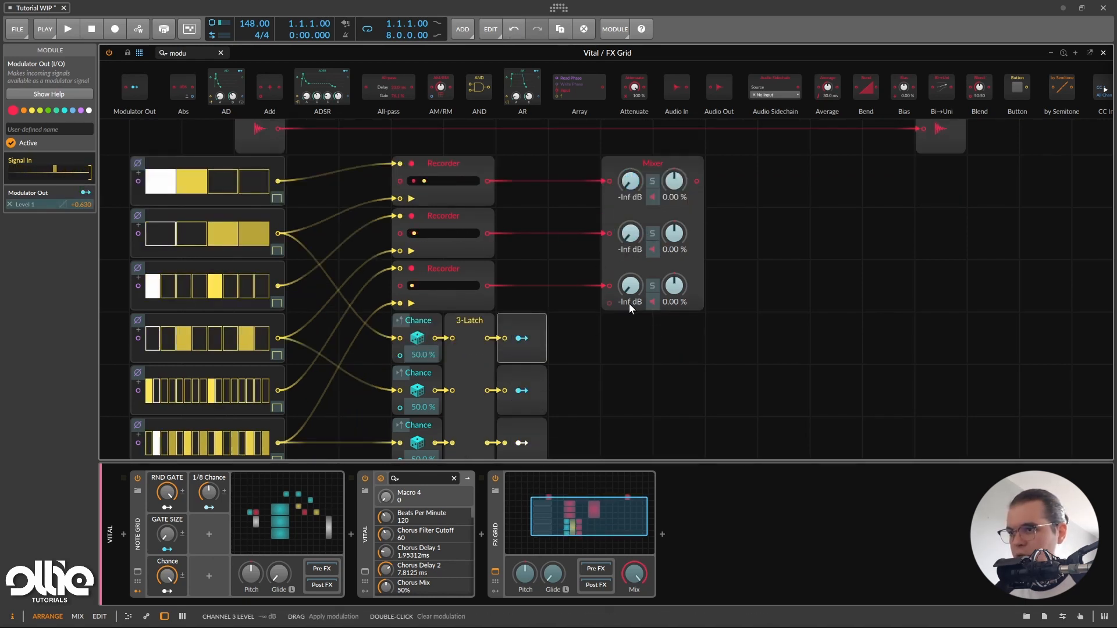
mouse_move(630, 287)
mouse_down()
mouse_move(630, 272)
mouse_move(626, 287)
mouse_up()
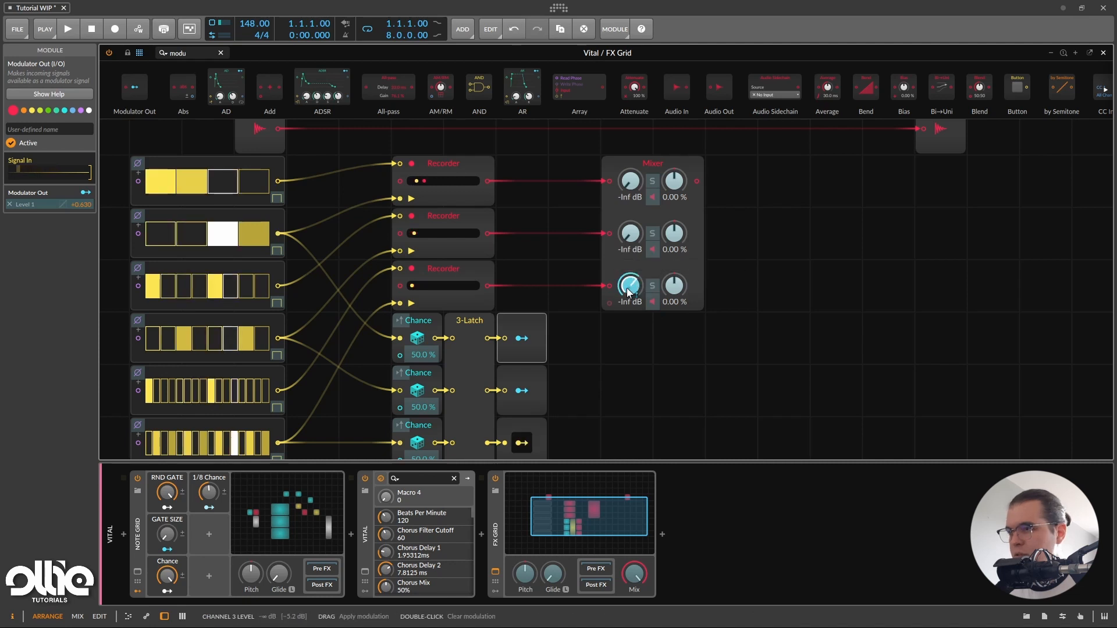
click(523, 442)
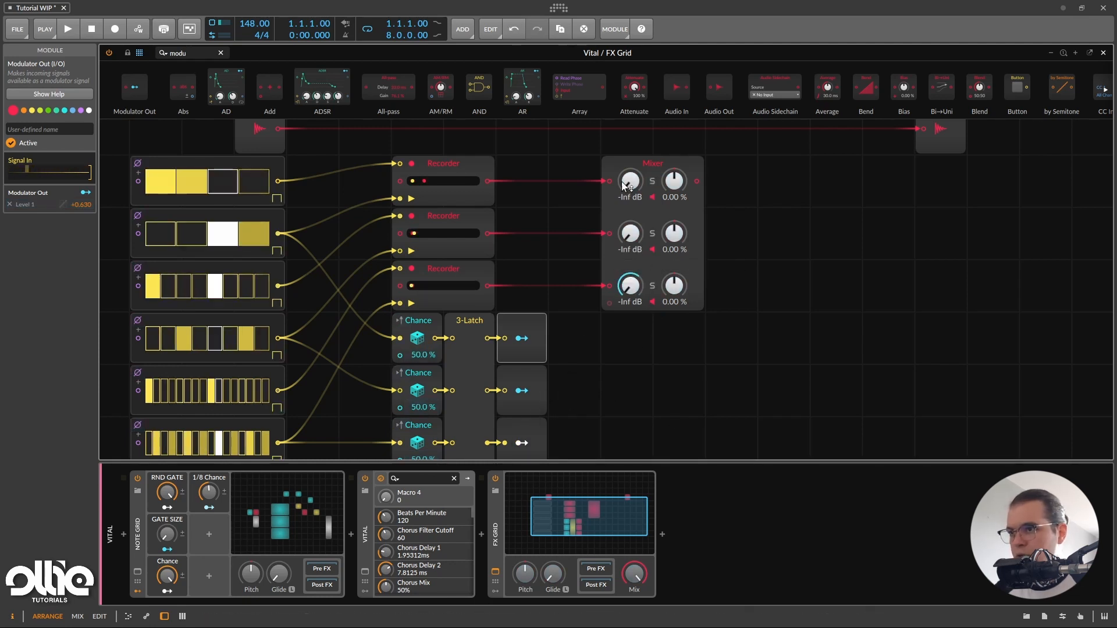
- Set the FX Grid's modulation amounts for Level 1, Level 2 and Level 3 to +1.000 each
click(498, 526)
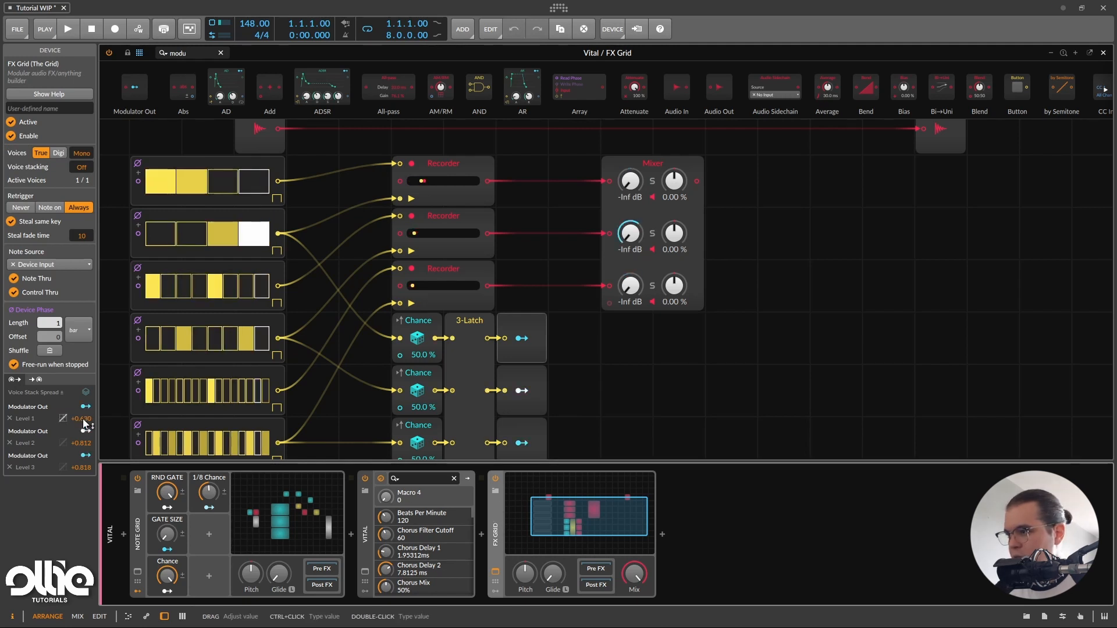
drag(84, 423, 83, 454)
- Set the three Chance probabilities to 30.5 %, 31.5 % and 29.0 % from first to third, and start playback
scroll(562, 333, down, 1)
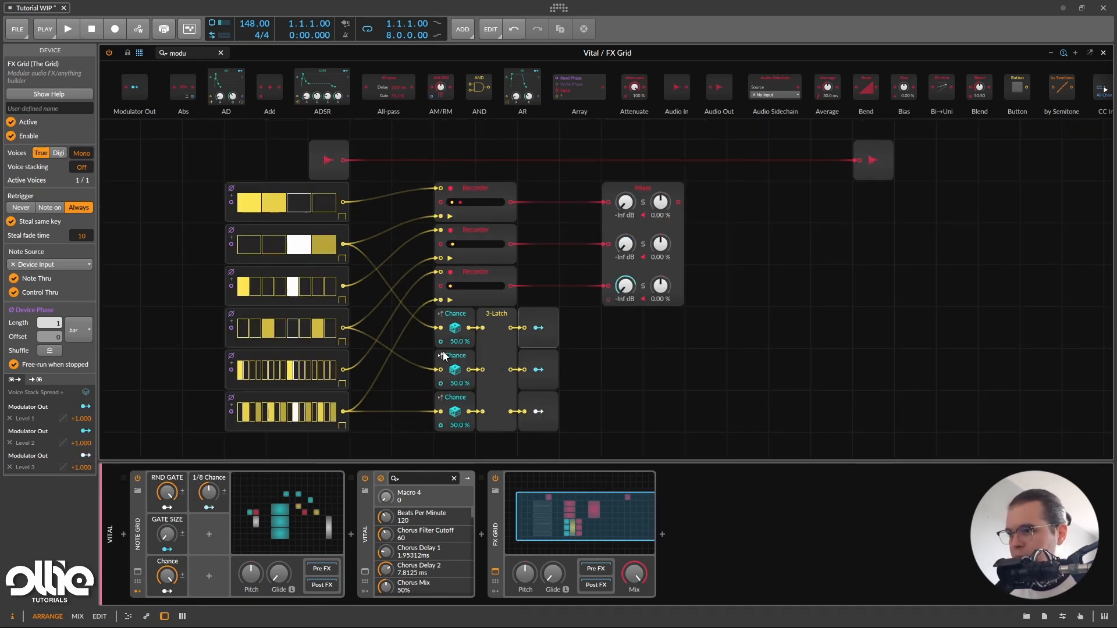
drag(460, 342, 466, 448)
key(space)
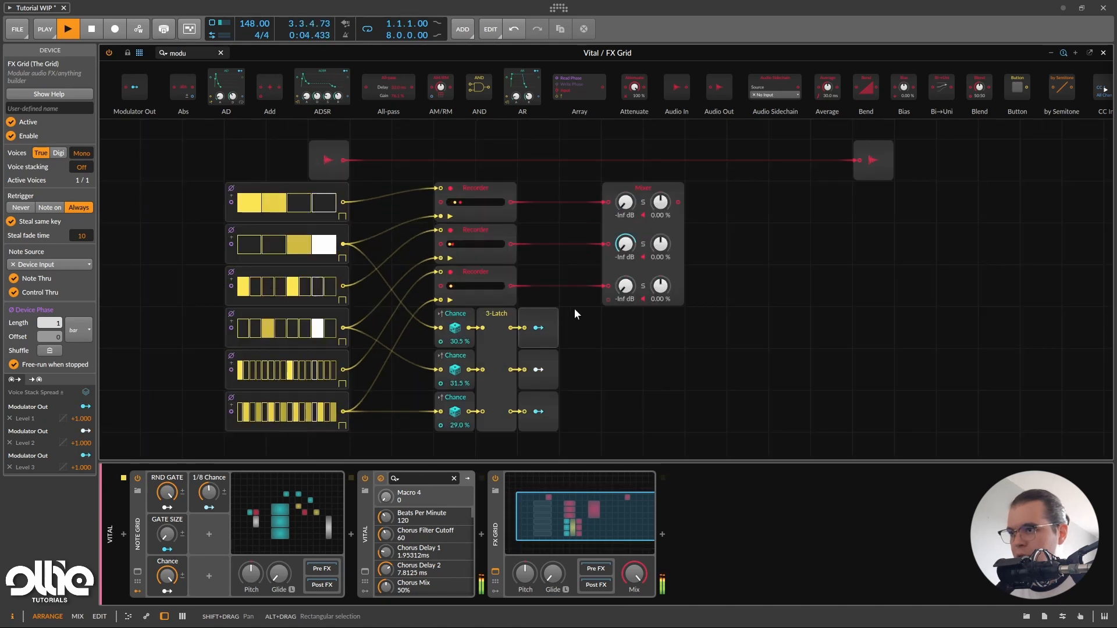
- Reroute the Audio Out input so it is fed by the Mixer output instead of directly by Audio In
scroll(571, 347, up, 3)
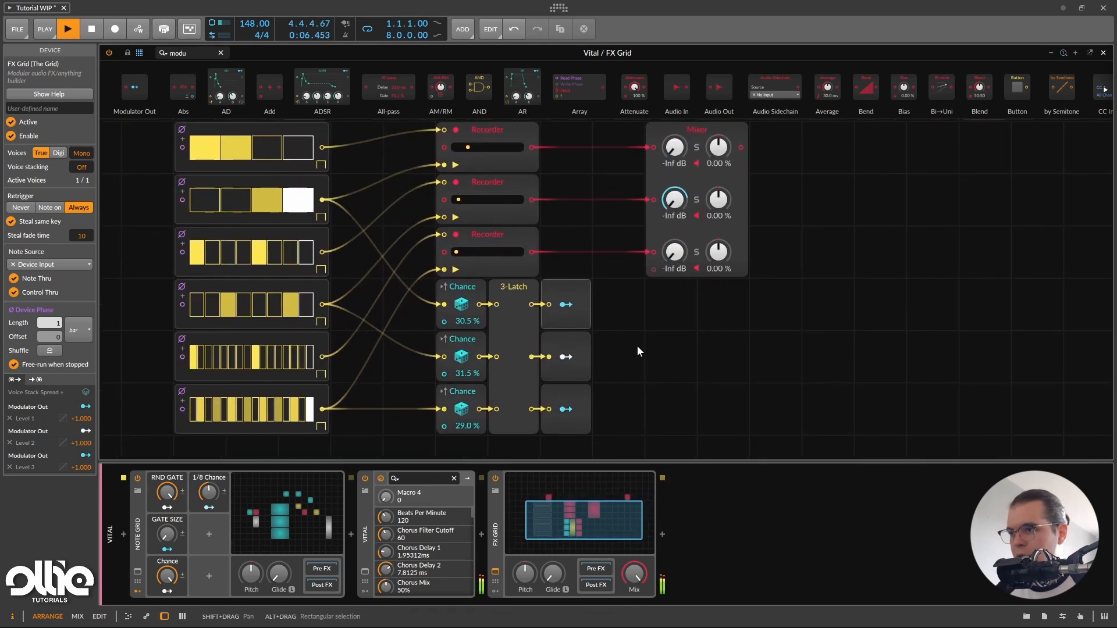
scroll(637, 344, up, 3)
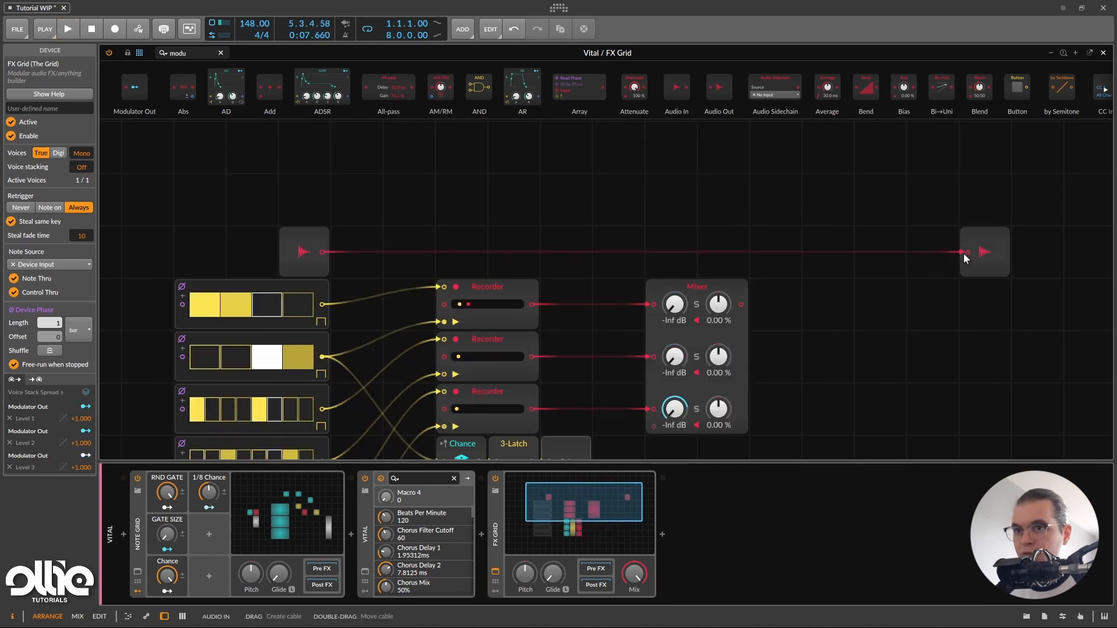
mouse_move(964, 253)
mouse_down()
mouse_move(836, 344)
mouse_move(954, 251)
mouse_up()
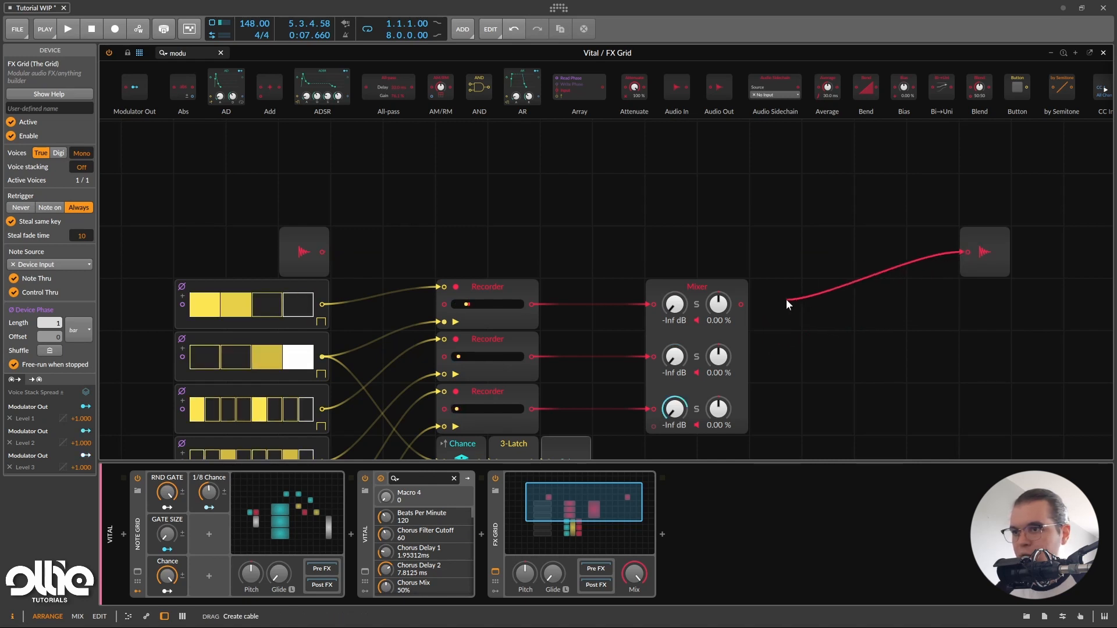
drag(786, 303, 741, 306)
- Connect Audio In to the signal inputs of all three Recorders
scroll(602, 302, down, 3)
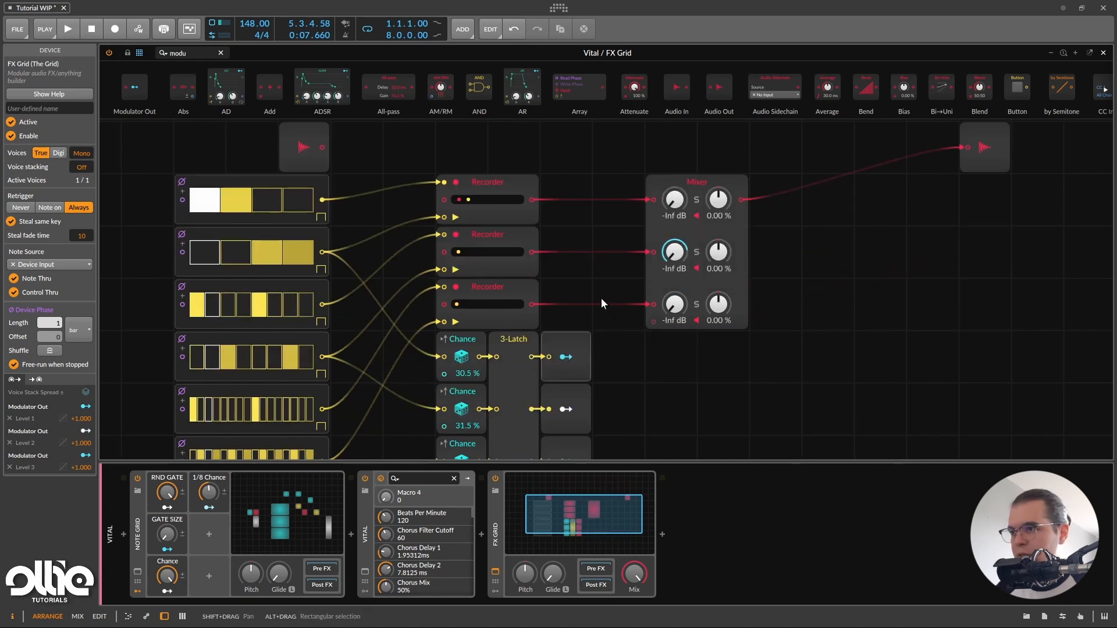
scroll(601, 298, down, 2)
drag(382, 177, 476, 220)
drag(476, 259, 473, 302)
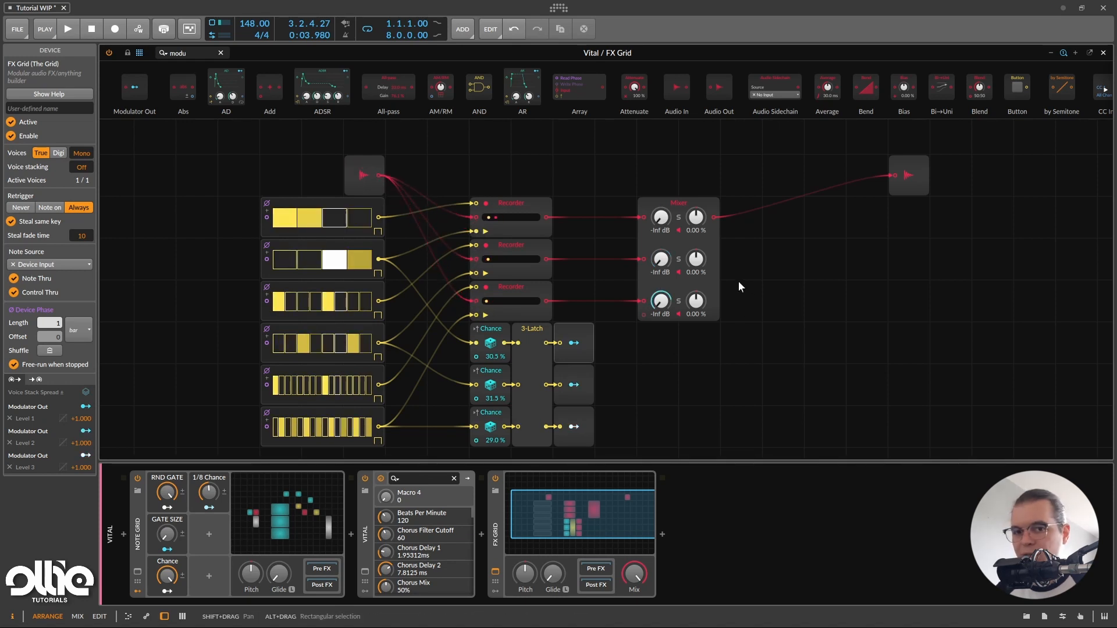
- During playback, set the first two Chance probabilities to 37.5 % and 39.0 %, and activate steps 4 and 8 in the second 8-step Gates
key(space)
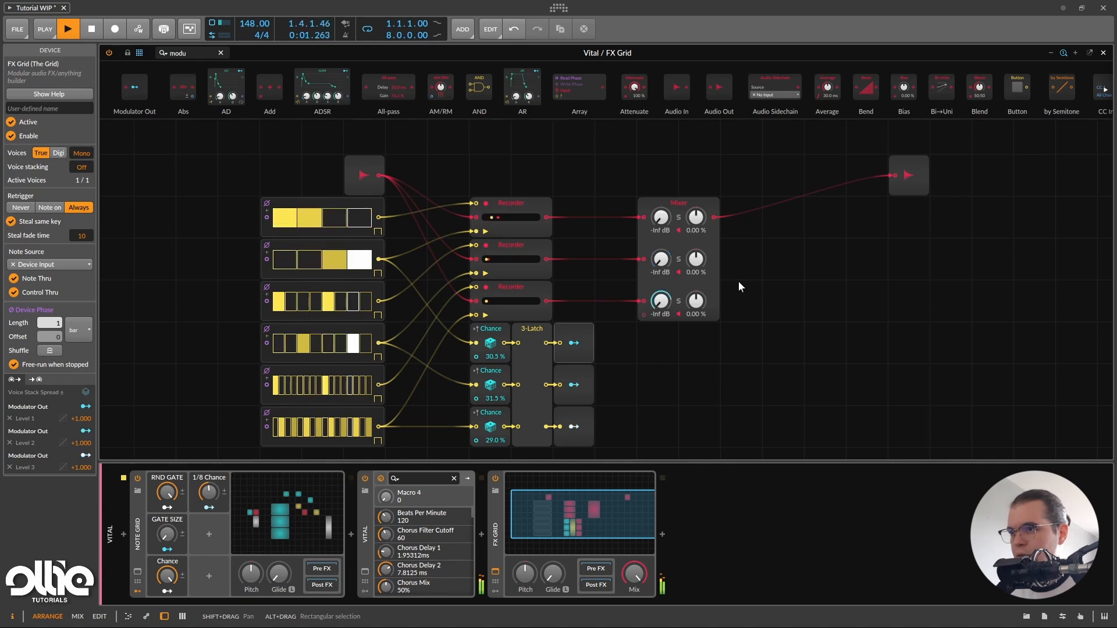
drag(491, 385, 491, 350)
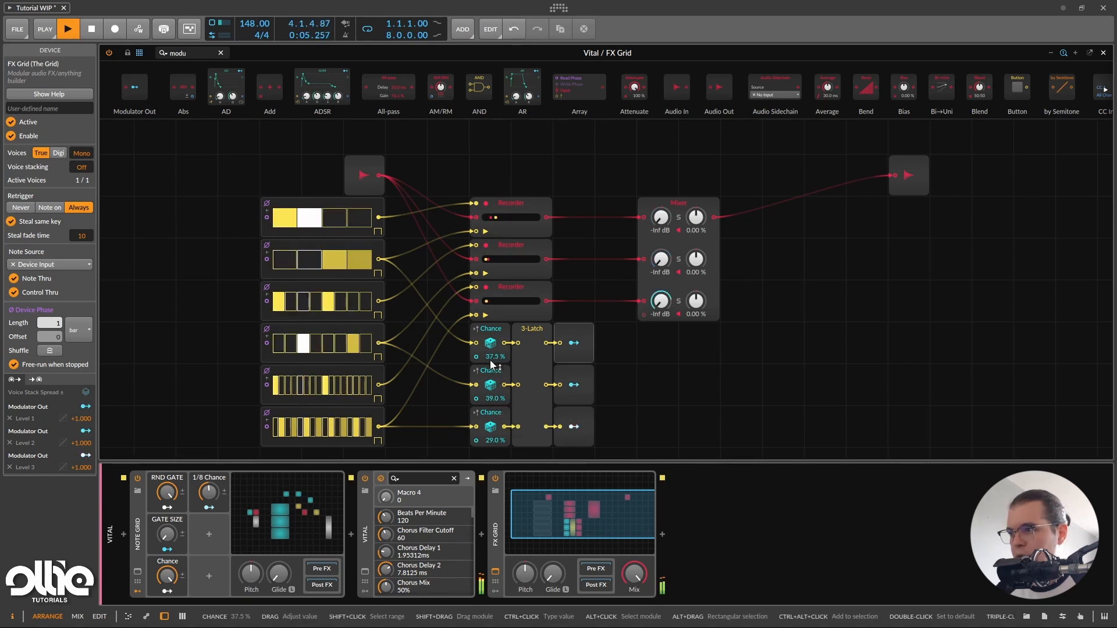
click(316, 346)
click(364, 345)
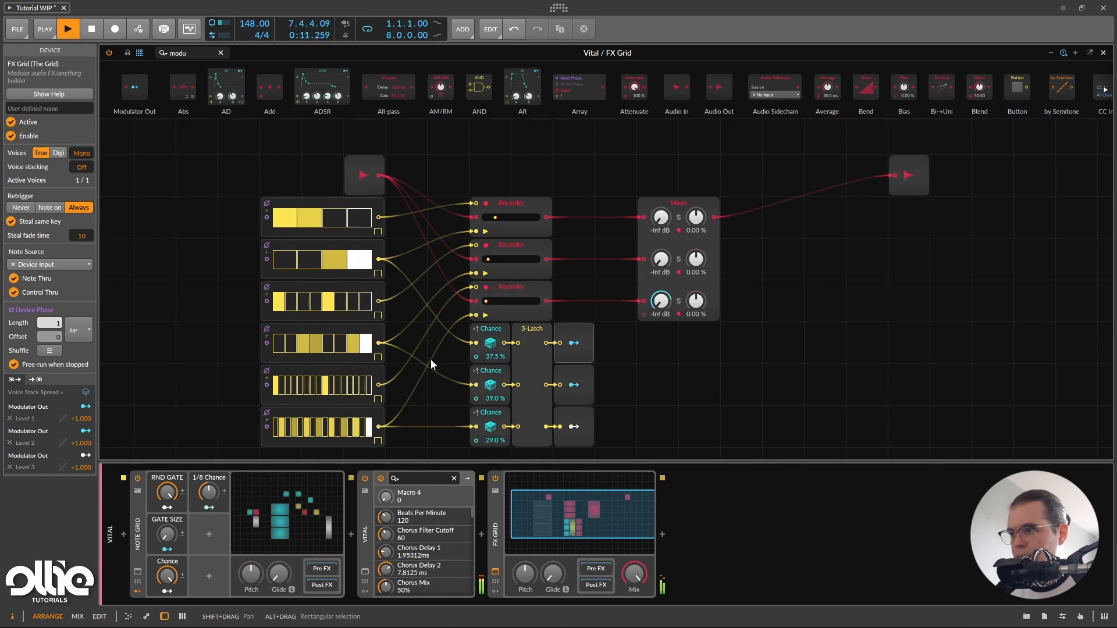
- Adjust the three Chance probabilities to 31.5 %, 25.5 % and 44.5 % while listening, and stop playback
drag(502, 399, 499, 445)
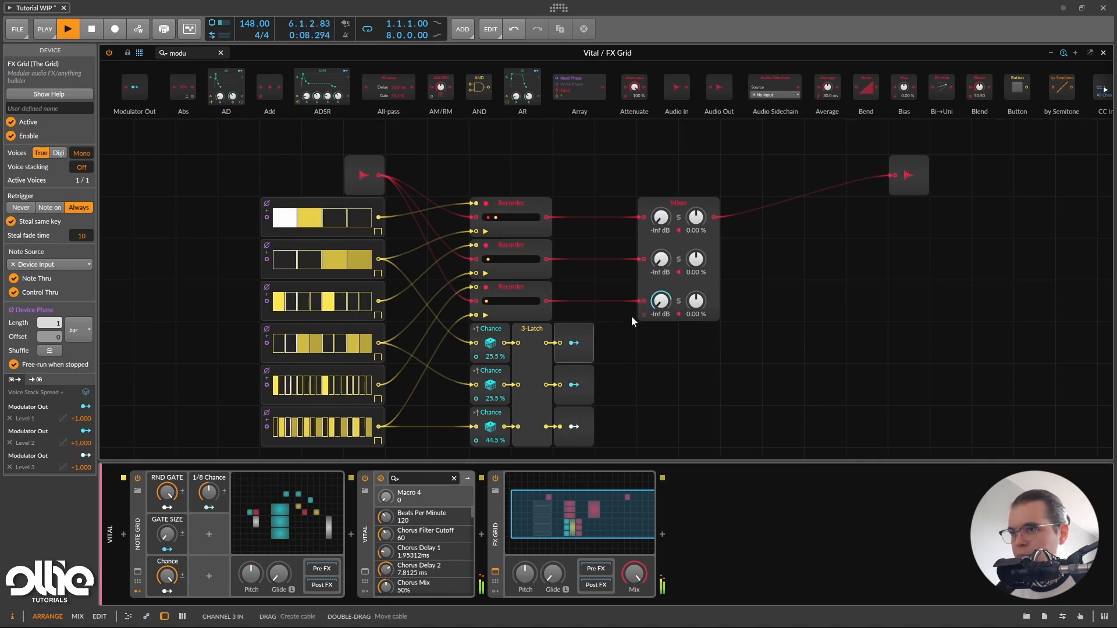
drag(496, 358, 495, 350)
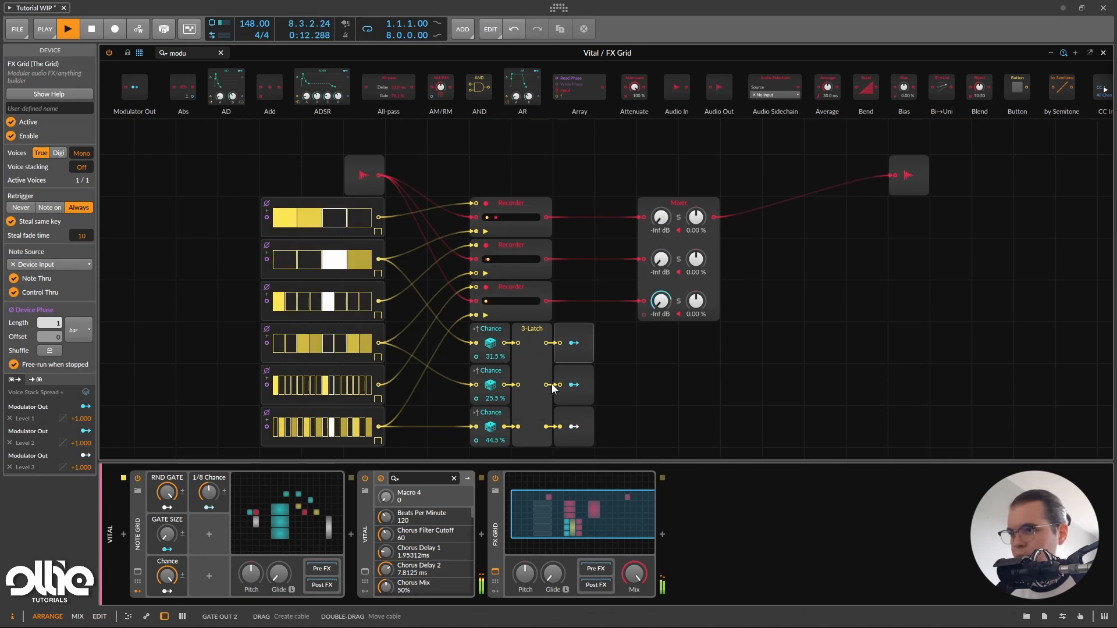
key(space)
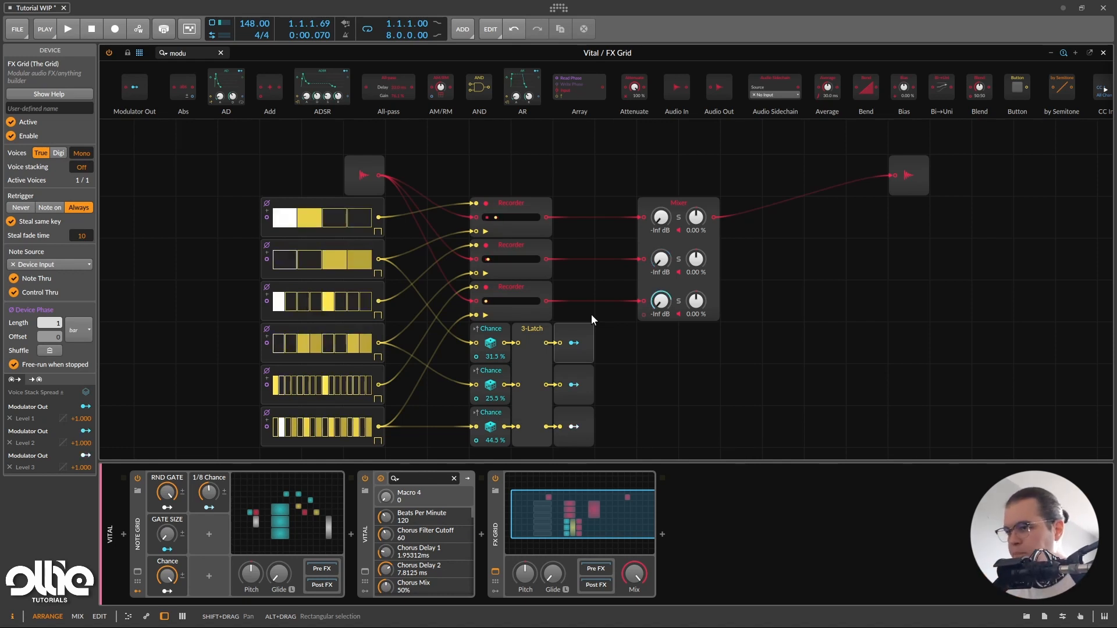
- Add a new Chance module and a second Mixer in the empty area above the existing Mixer
triple_click(209, 57)
text(Cha)
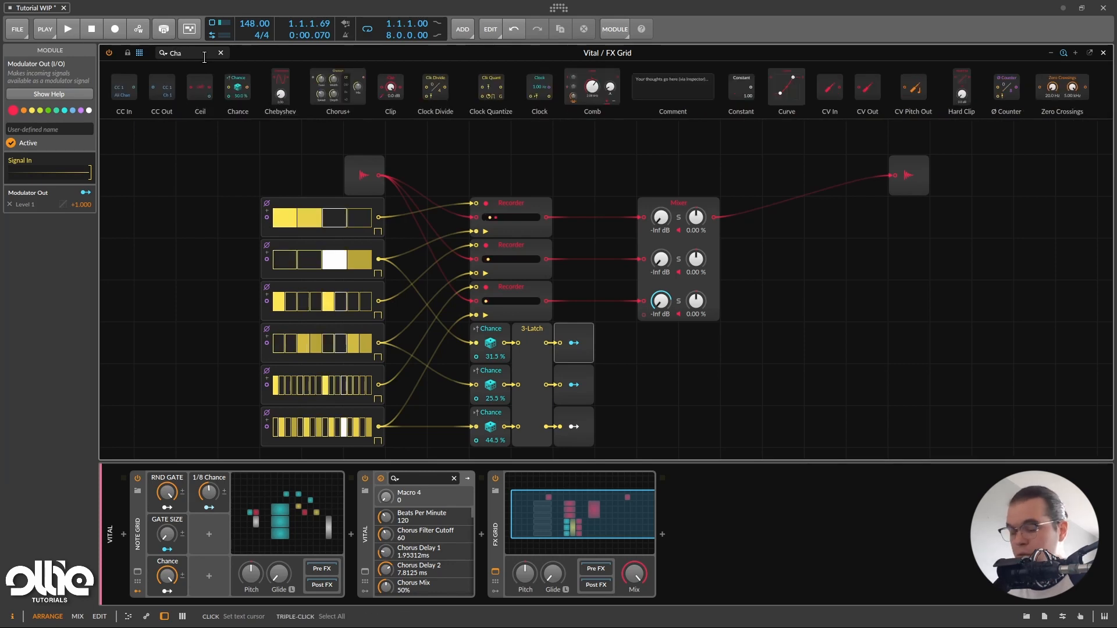
text(nce)
drag(126, 91, 754, 332)
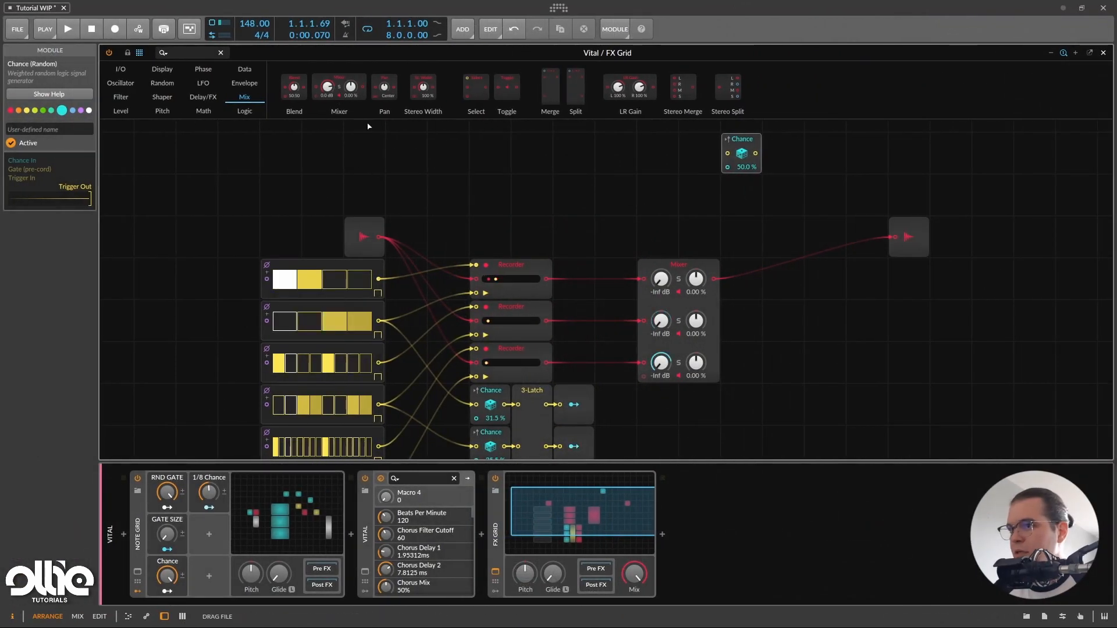
drag(368, 127, 760, 224)
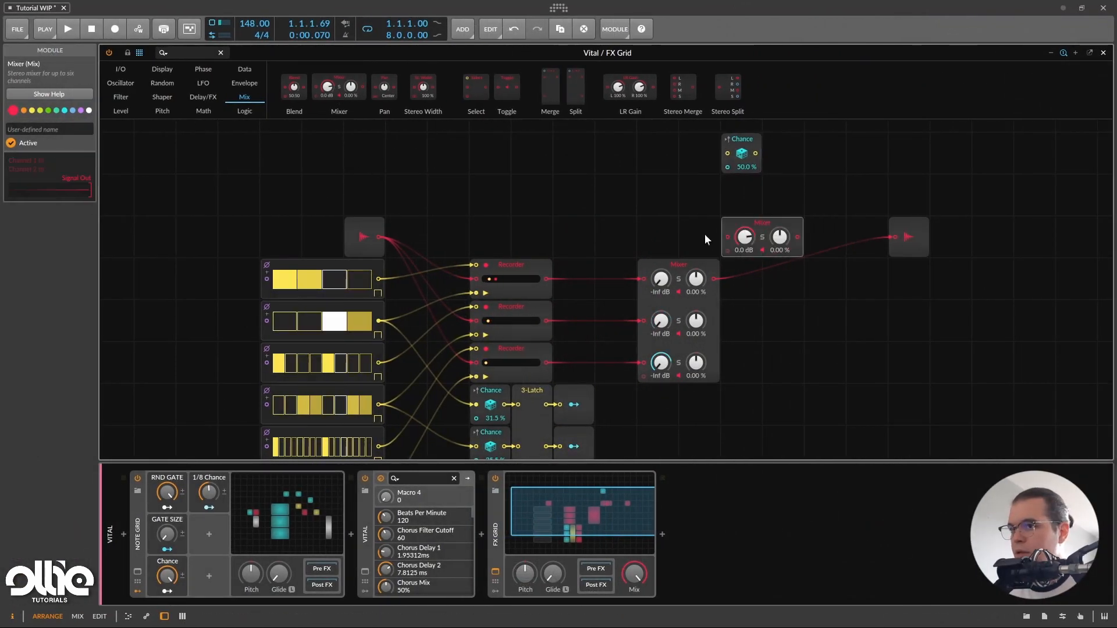
- Wire Audio In and the three-channel Mixer output into the new Mixer's channels 1 and 2, and its output to Audio Out
drag(379, 236, 756, 182)
drag(714, 279, 725, 196)
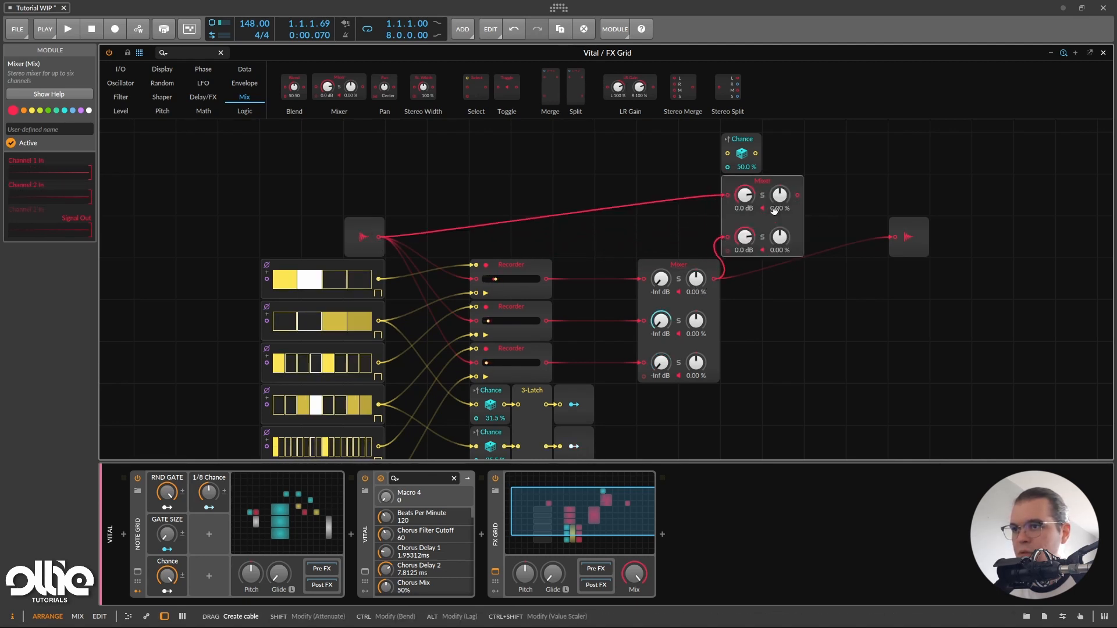
drag(797, 194, 895, 237)
- Move the new Mixer close to Audio Out and place the new Chance module above the three-channel Mixer
drag(778, 181, 815, 200)
scroll(785, 195, up, 1)
drag(742, 182, 672, 187)
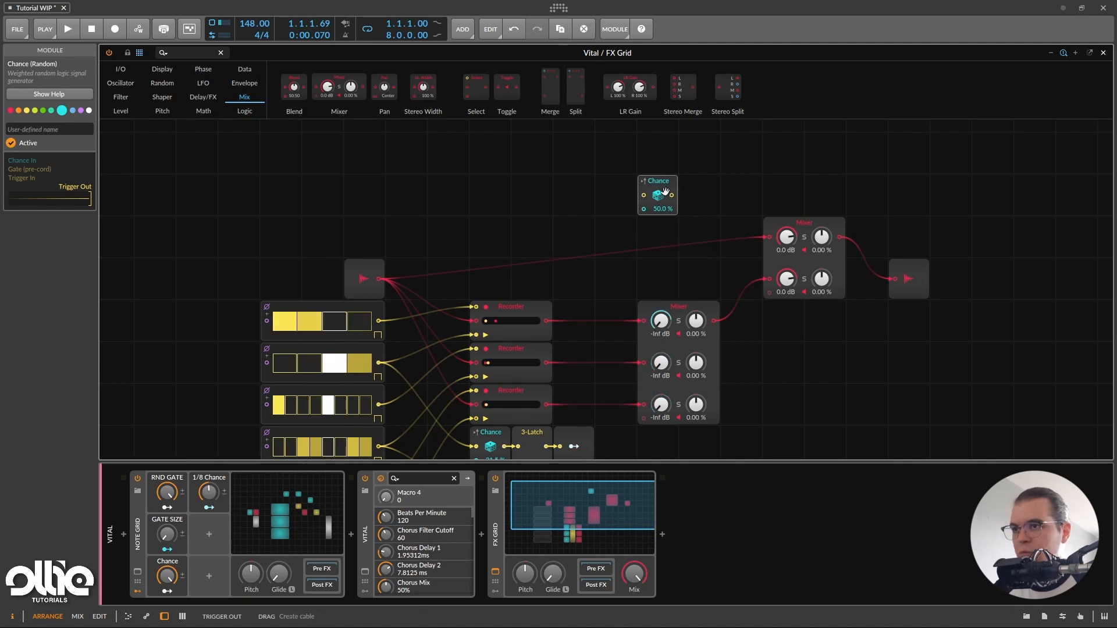
- Find the Modulator Out module and attach it to the new Chance module's trigger output
click(205, 53)
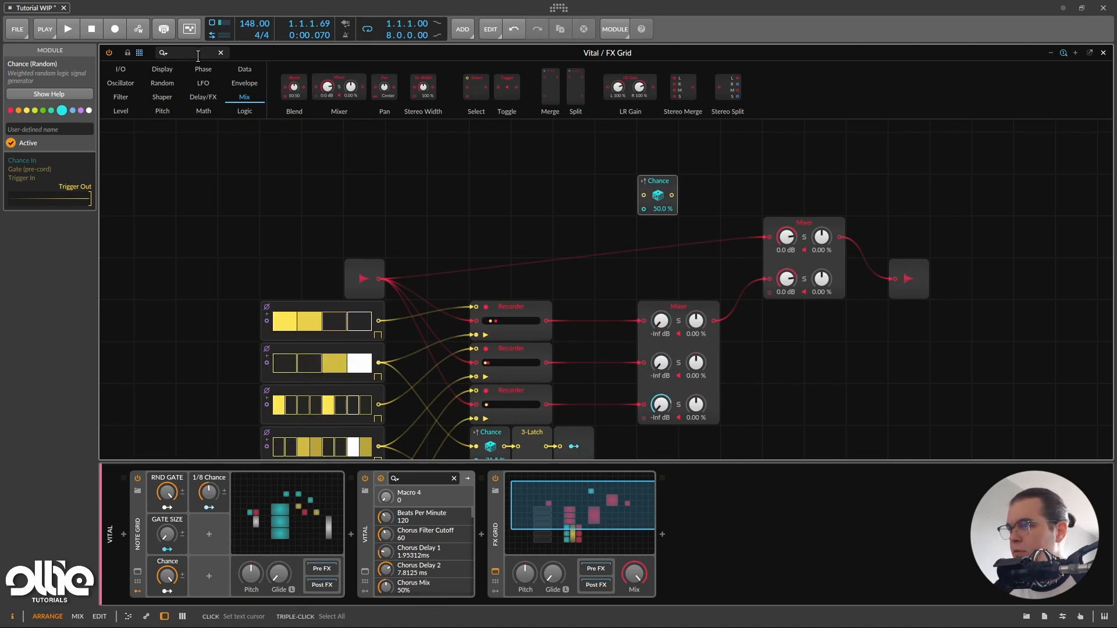
text(modu)
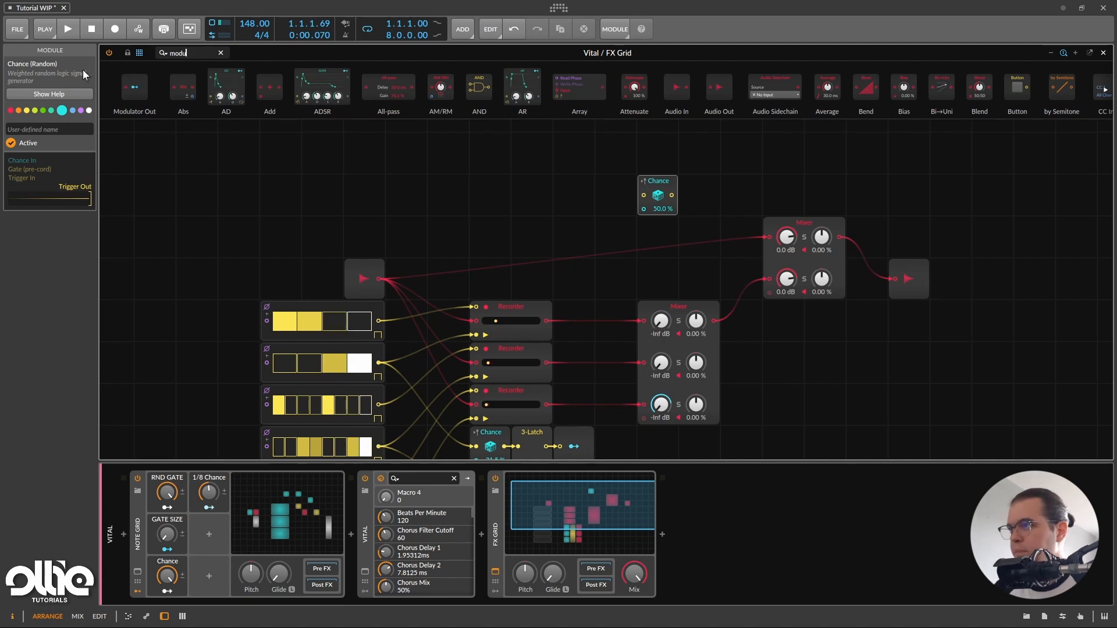
drag(134, 87, 687, 195)
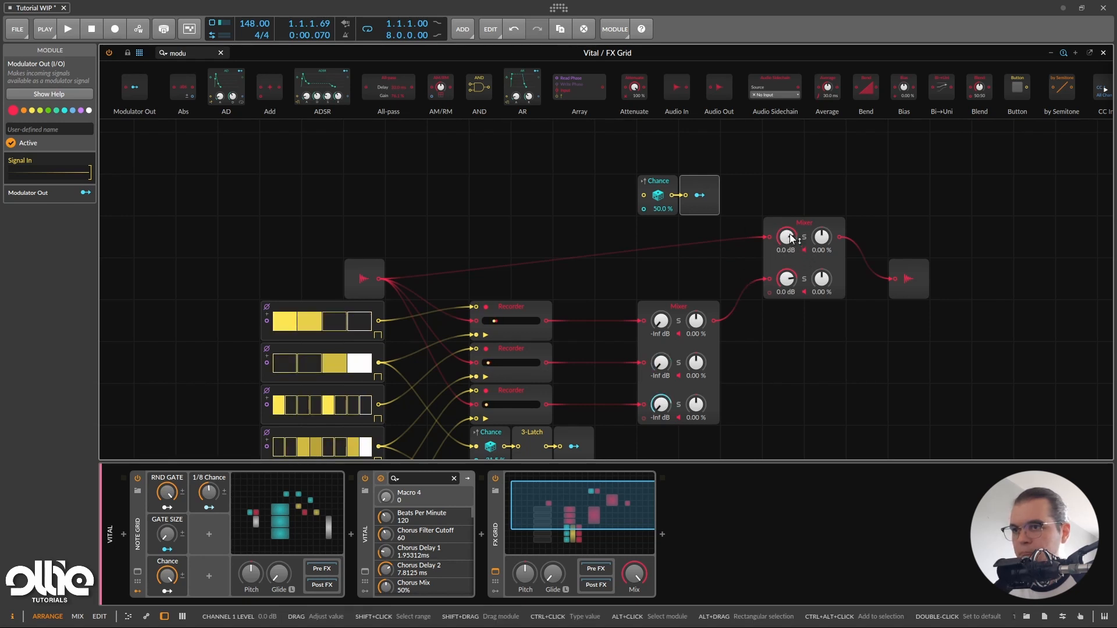
double_click(779, 281)
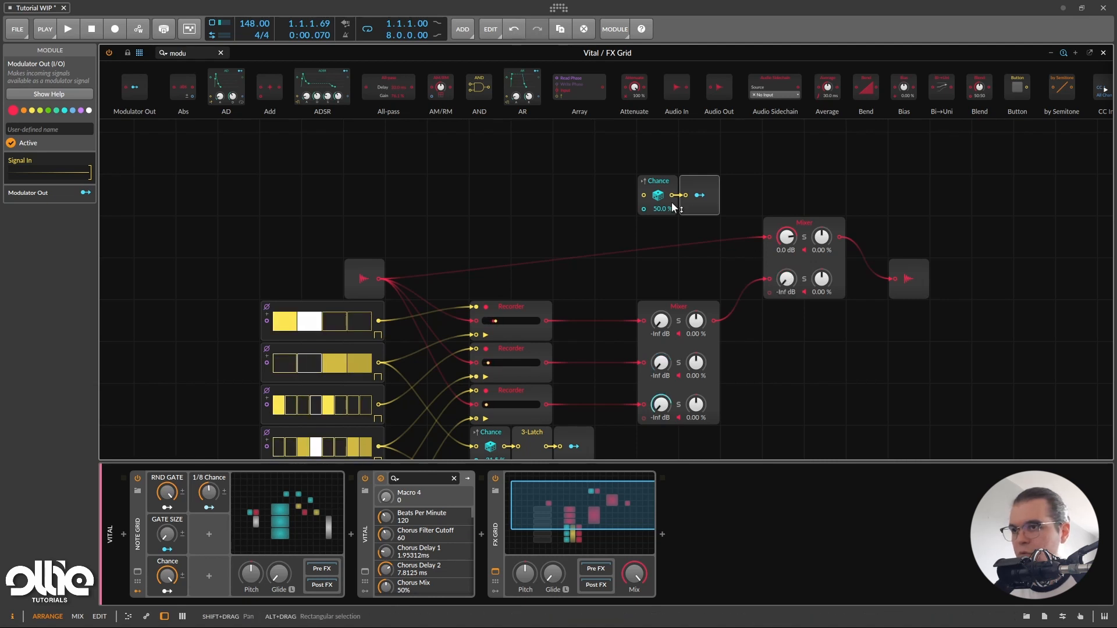
click(699, 195)
click(787, 236)
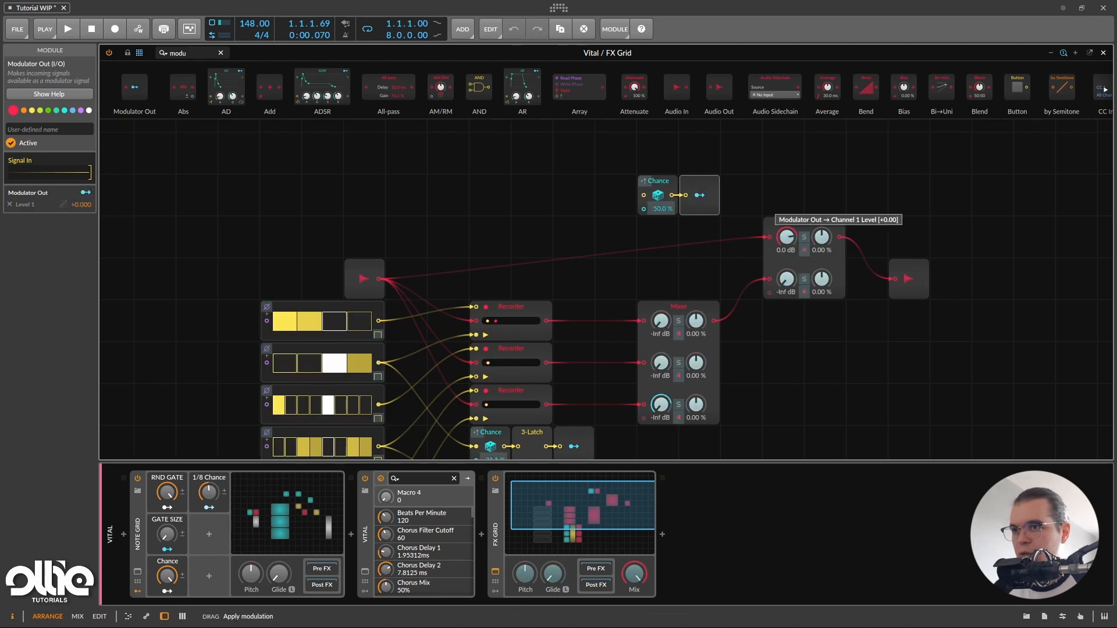
mouse_move(787, 237)
mouse_down()
mouse_move(787, 279)
mouse_move(787, 244)
mouse_up()
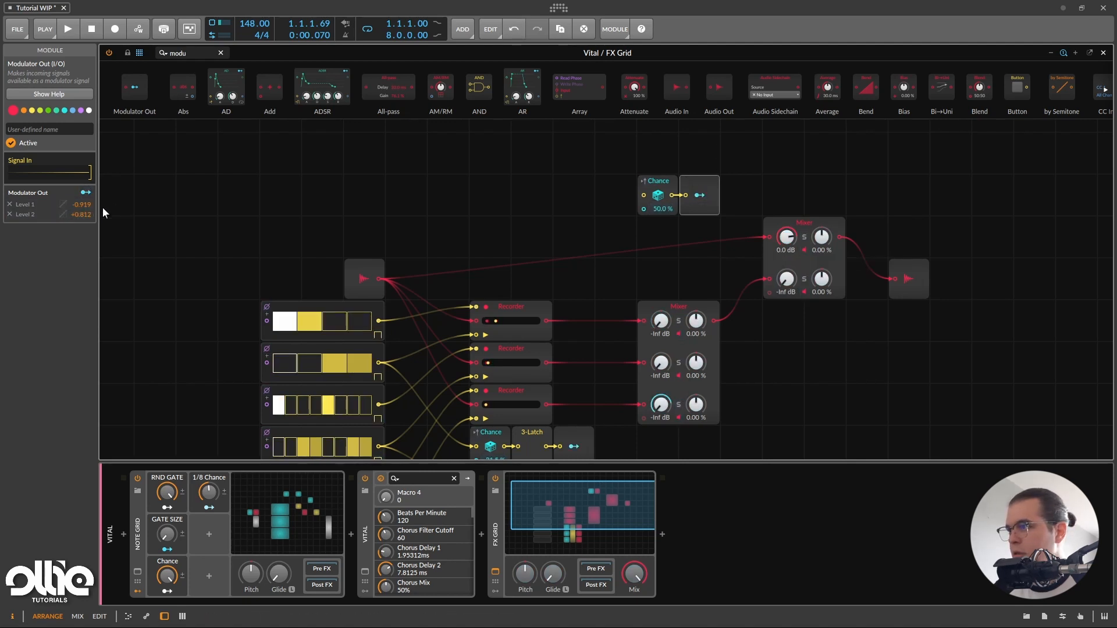
- Set the Modulator Out amounts to -1.000 for Level 1 and +1.000 for Level 2
double_click(86, 203)
text(-)
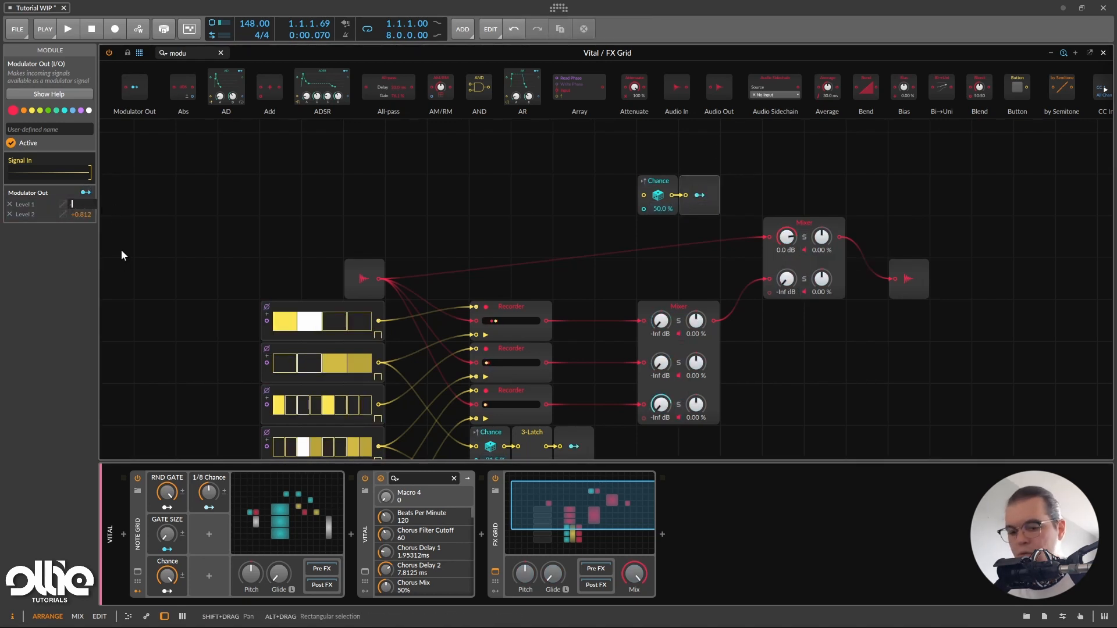
text(1)
key(Return)
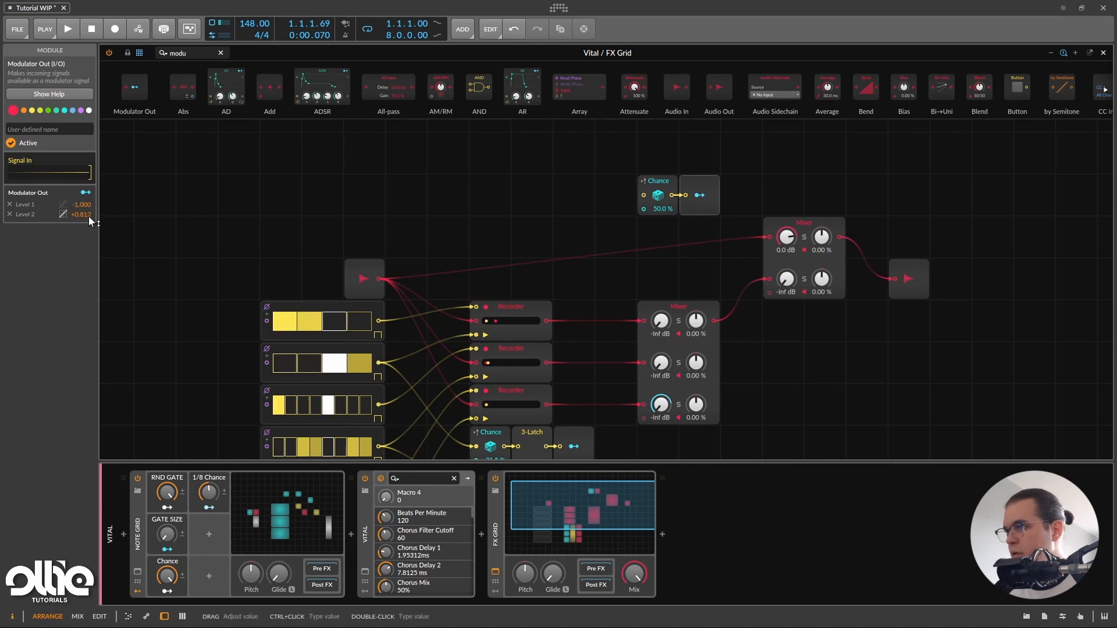
drag(88, 215, 88, 198)
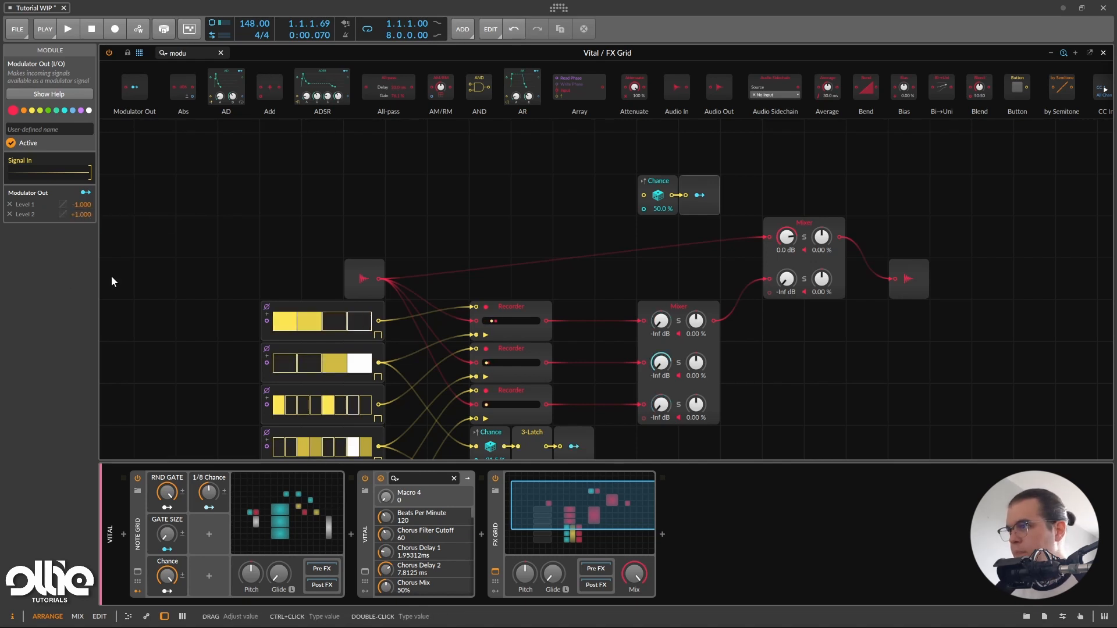
- Move the upper Chance module and its Modulator Out directly above the two-channel Mixer
scroll(637, 207, down, 3)
scroll(637, 207, up, 2)
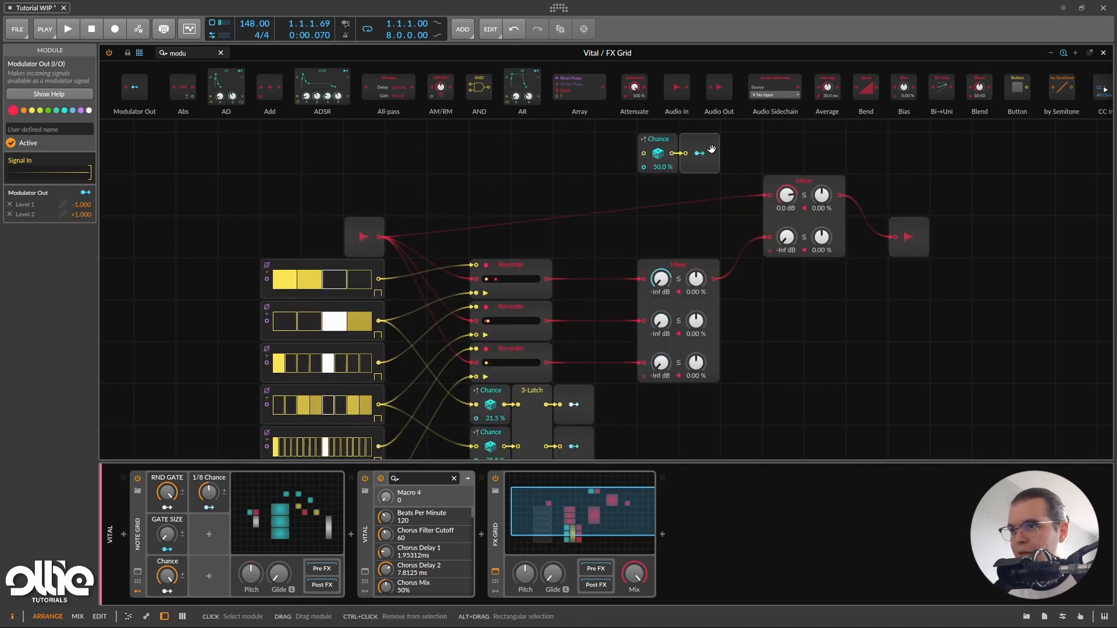
drag(696, 144, 768, 146)
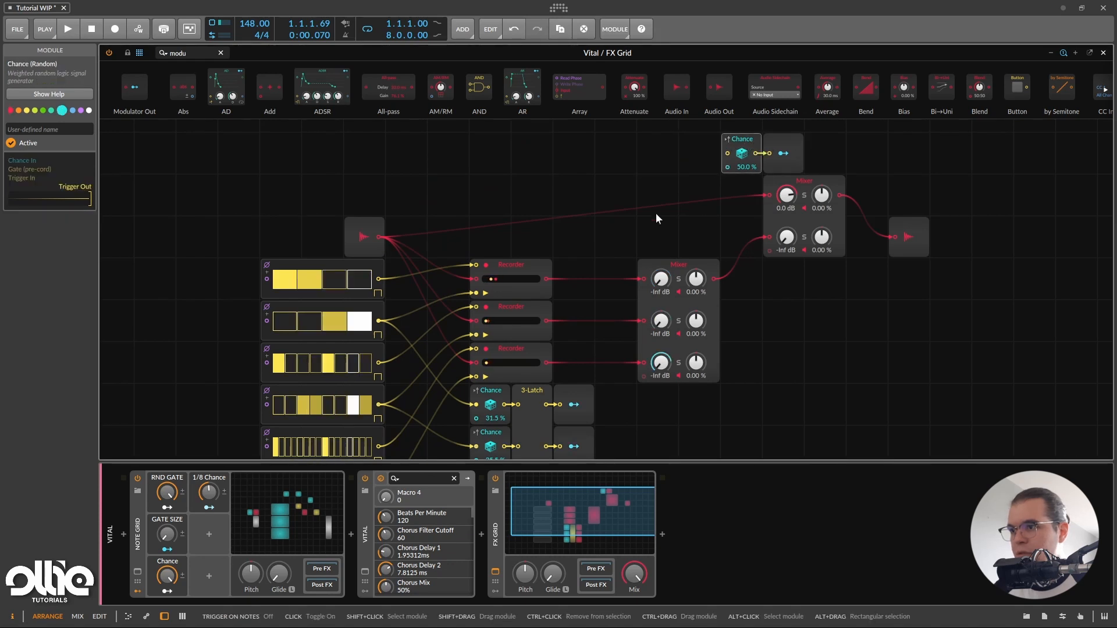
- Examine the 3-Latch and the three Chance modules feeding it as possible trigger sources for the upper Chance module
scroll(655, 213, down, 1)
scroll(510, 372, down, 1)
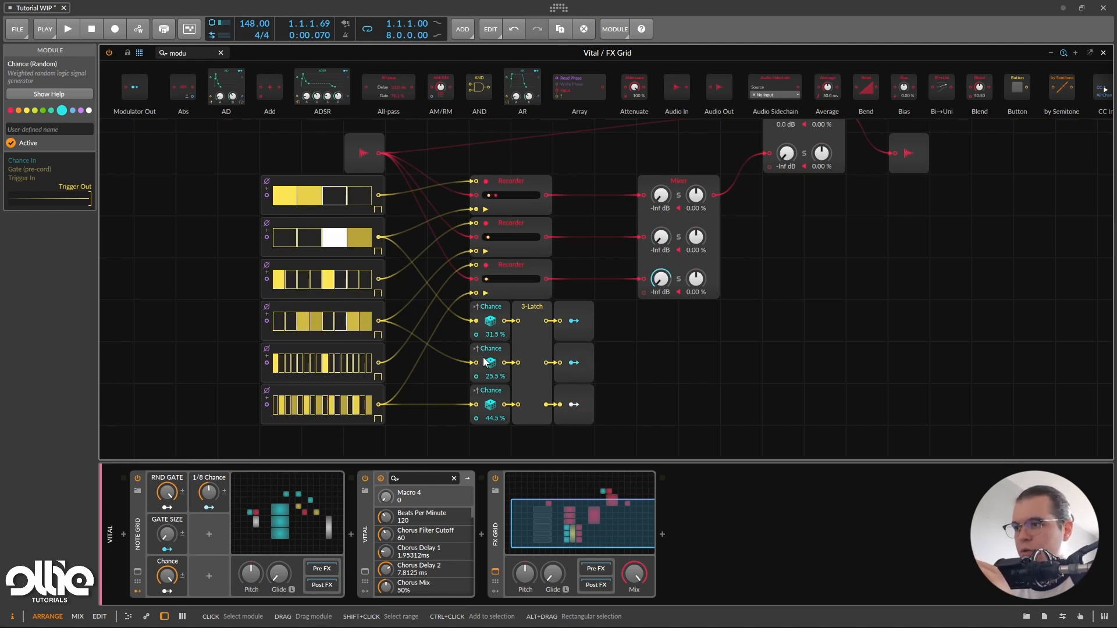
scroll(484, 362, up, 3)
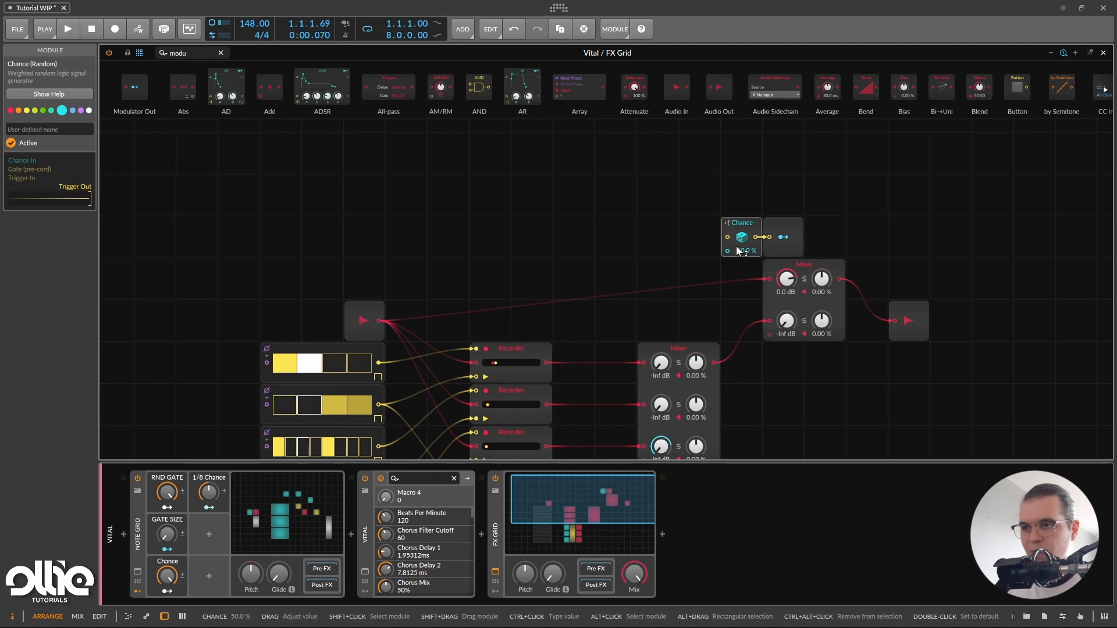
scroll(736, 245, down, 4)
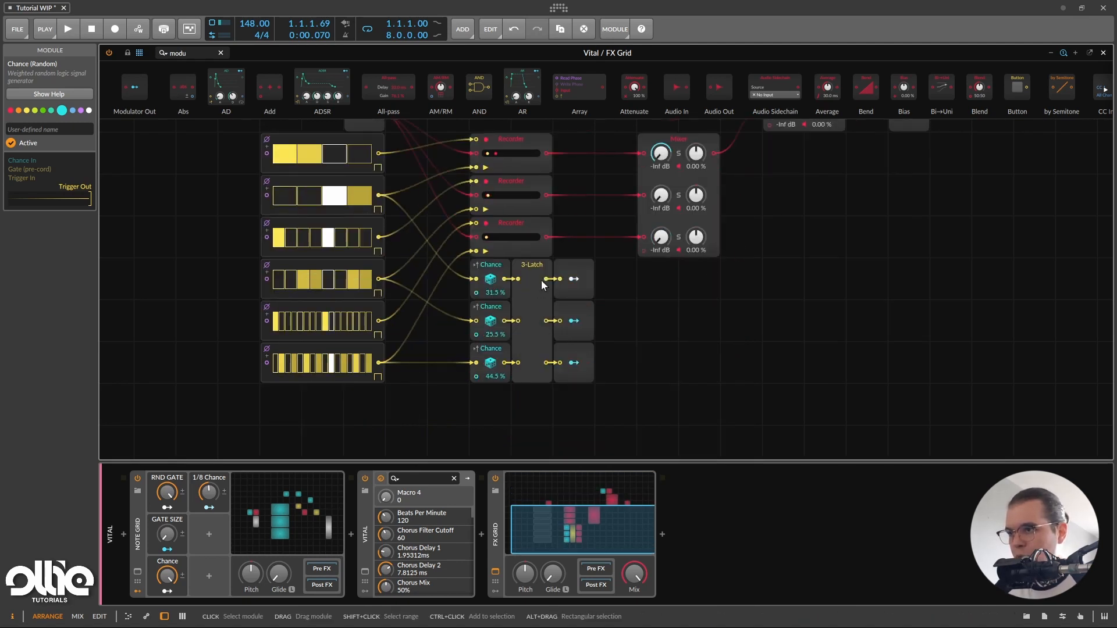
click(541, 280)
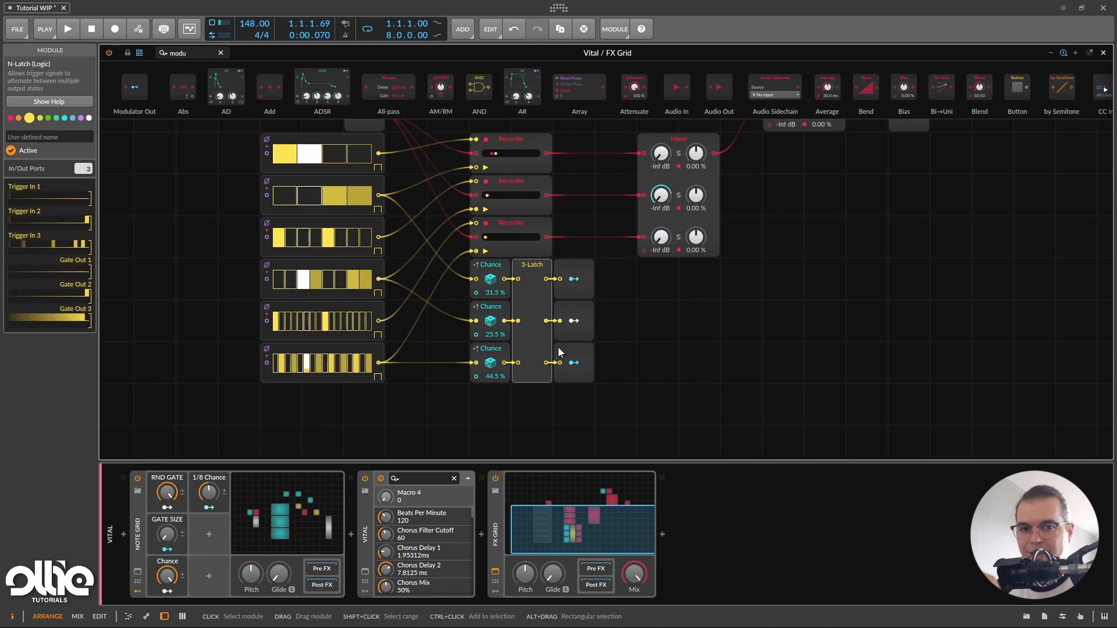
scroll(558, 347, up, 2)
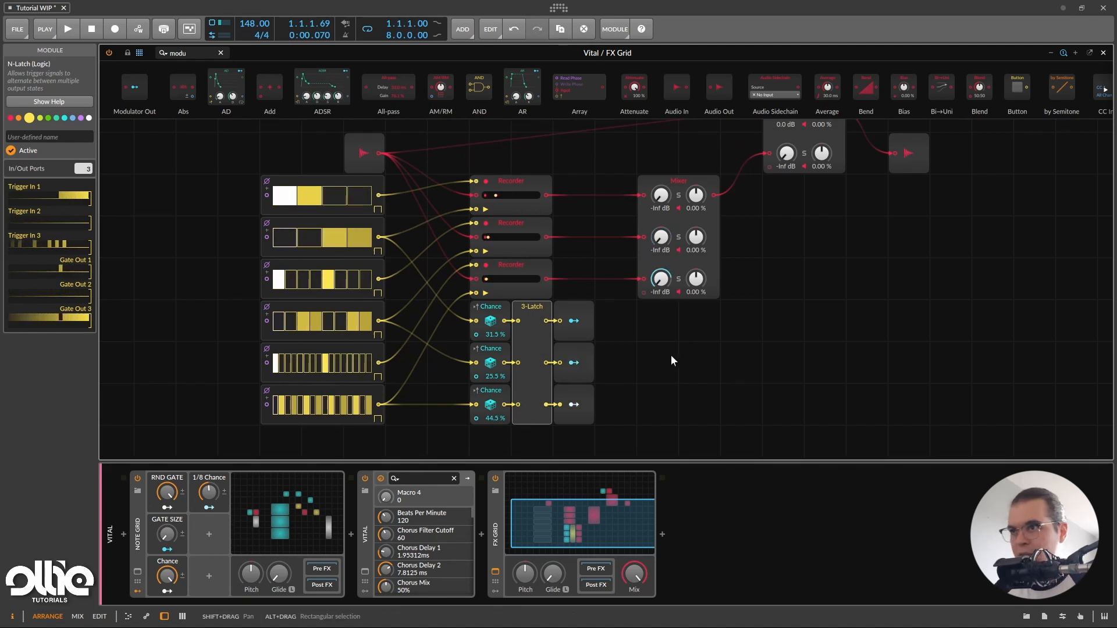
scroll(671, 355, up, 8)
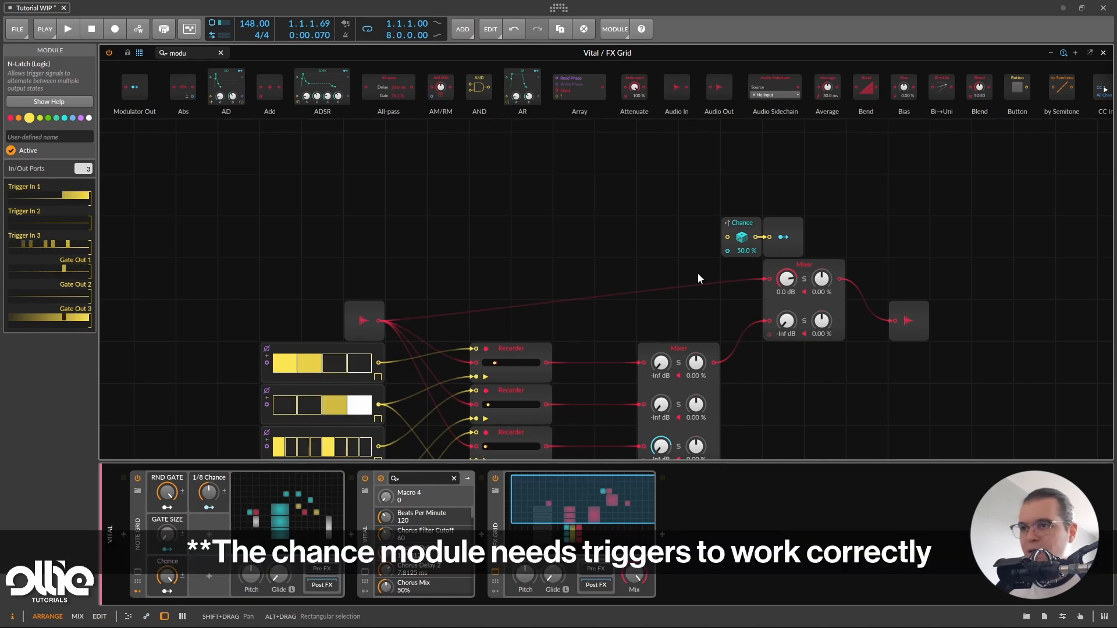
scroll(697, 274, down, 8)
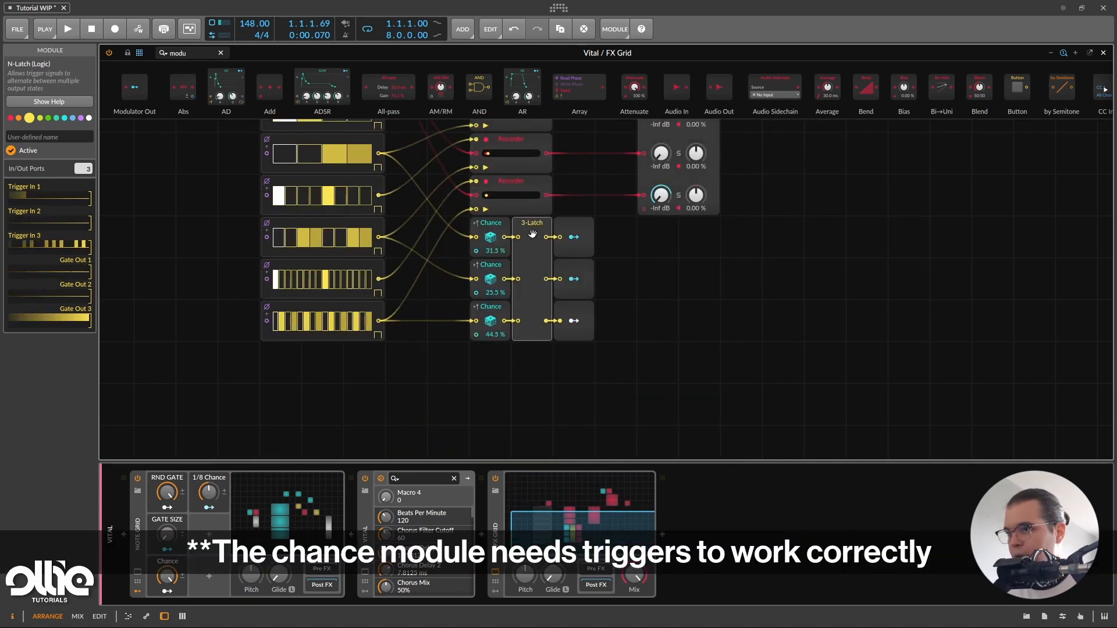
- Add a Mixer beside the 3-Latch and wire the three lower Chance outputs into its channels 1 to 3
click(492, 307)
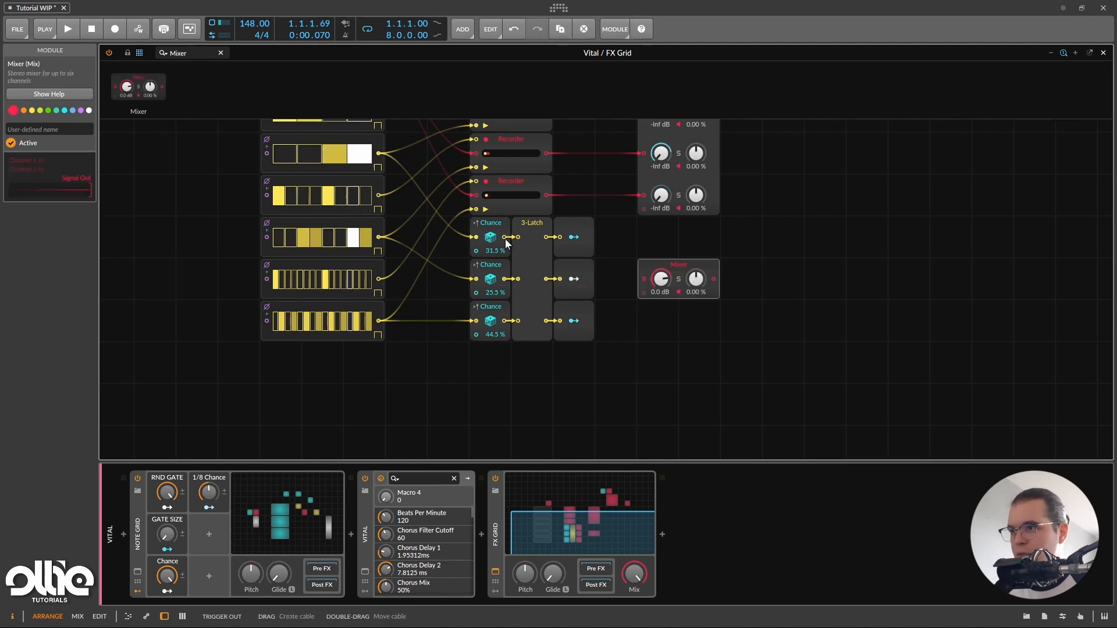
drag(505, 237, 643, 278)
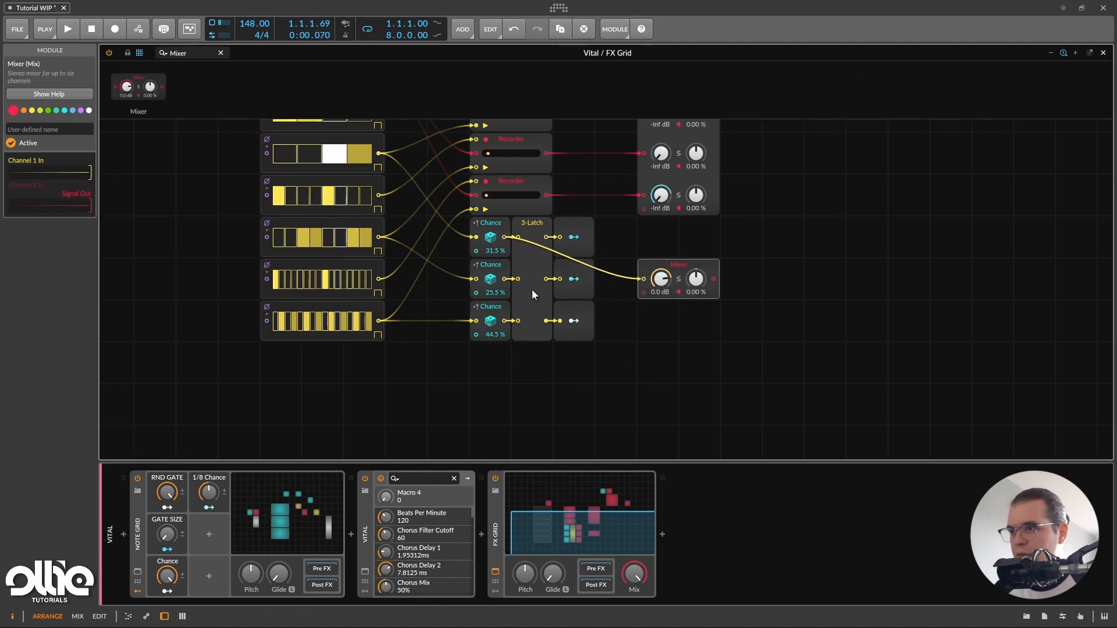
drag(505, 279, 644, 290)
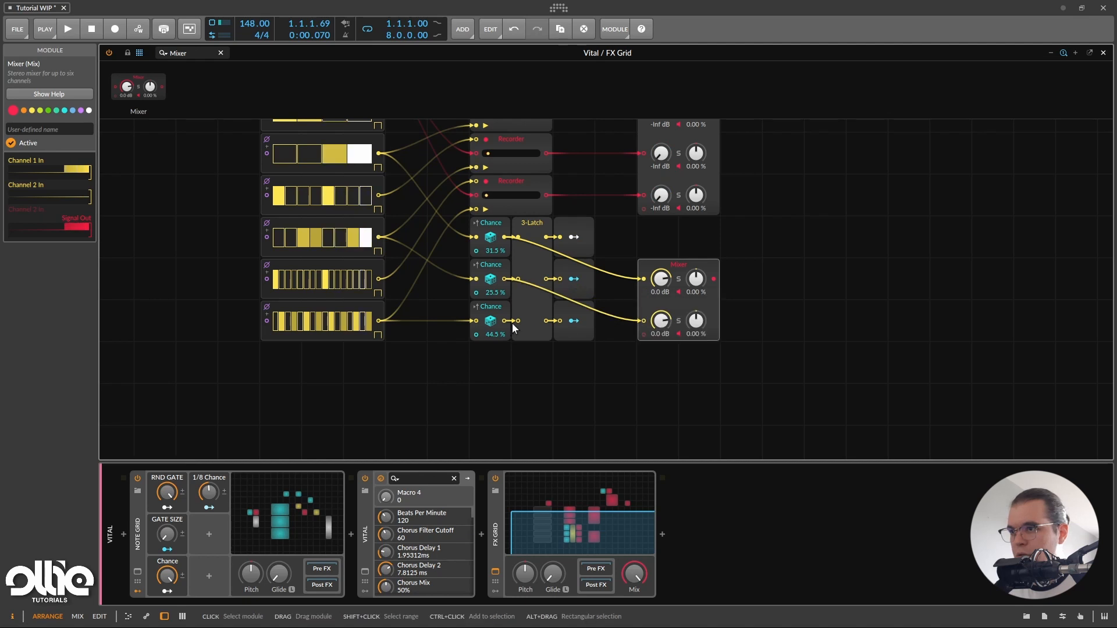
drag(505, 320, 643, 348)
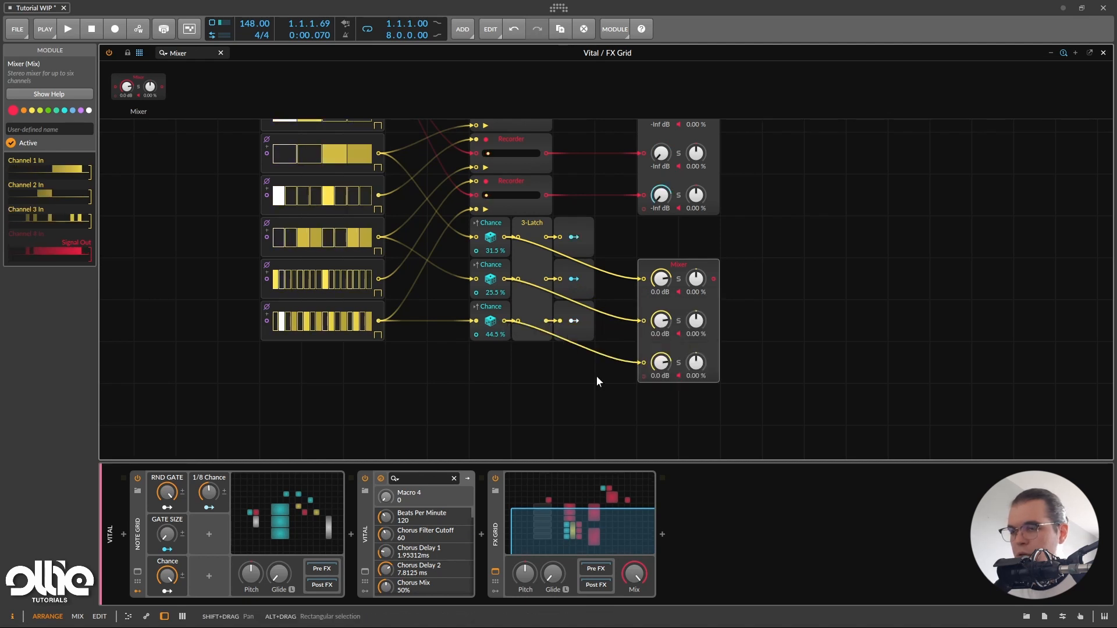
- Wire the trigger Mixer's output to the upper Chance module's trigger input and move that Mixer above the Recorders
scroll(716, 308, up, 1)
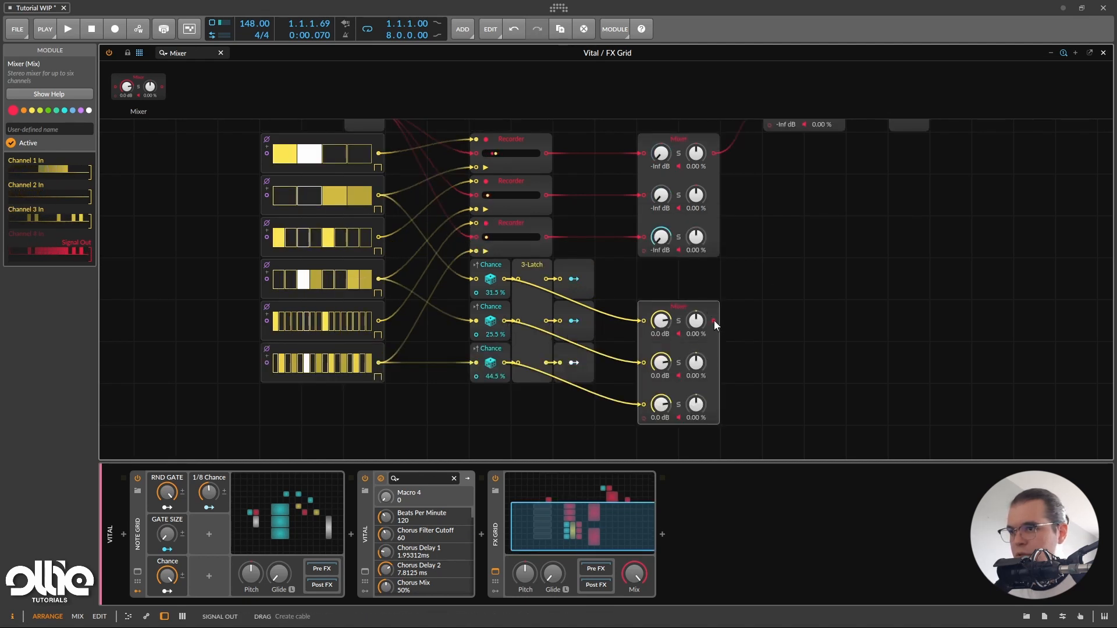
drag(714, 320, 728, 372)
scroll(684, 385, down, 6)
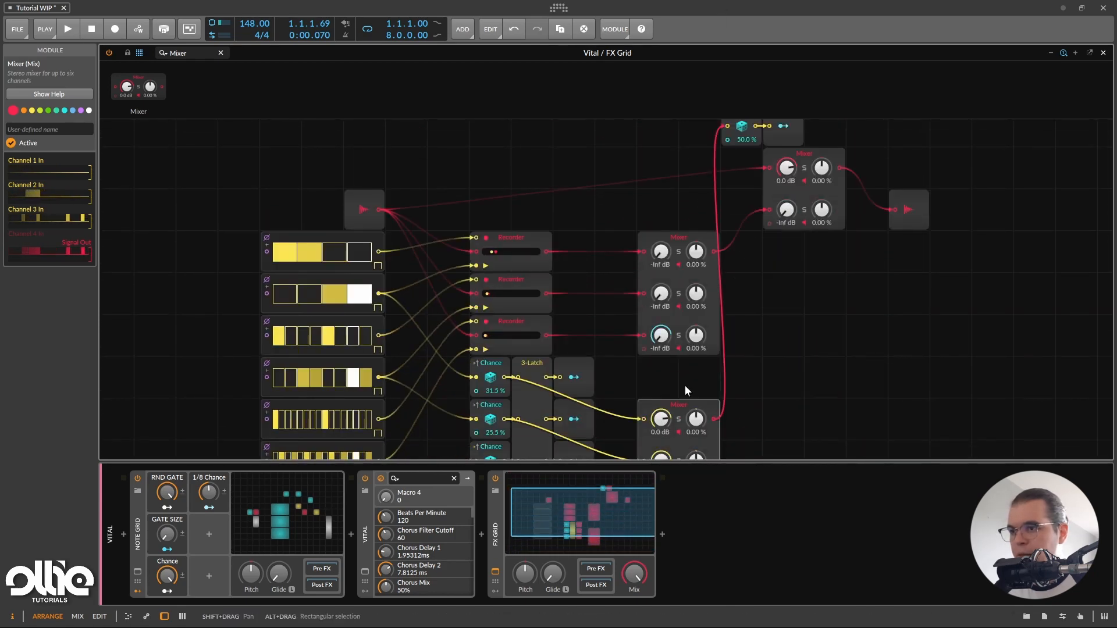
scroll(686, 361, up, 2)
- Start playback and shift the upper Chance module and its Modulator Out one cell away from Audio Out
key(space)
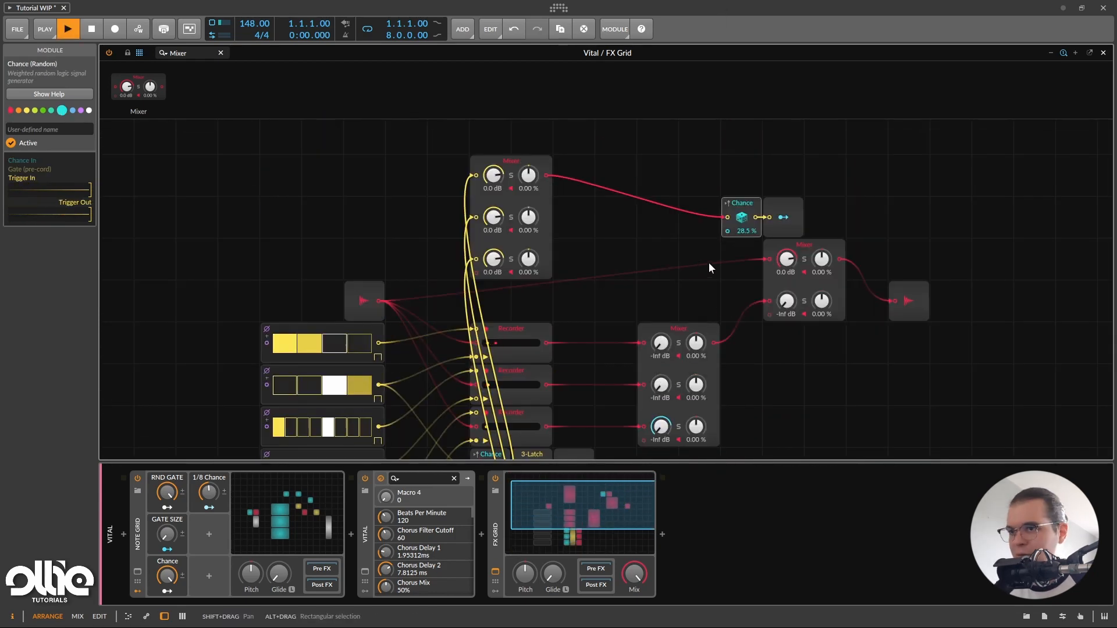
drag(747, 232, 701, 204)
drag(778, 207, 737, 207)
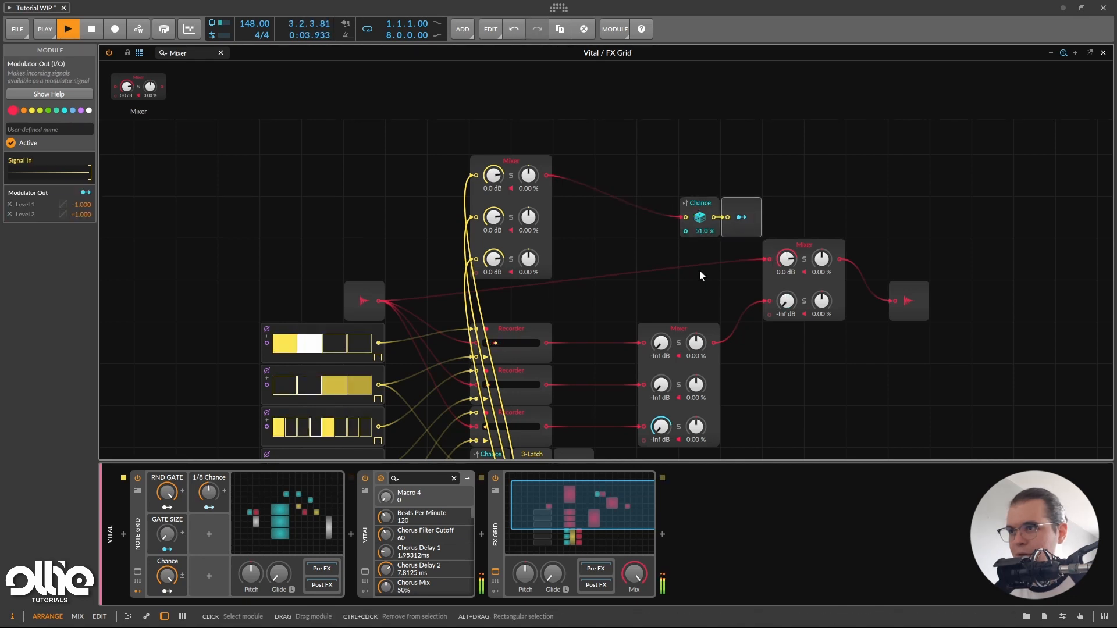
- Stop playback and set the three lower Chance probabilities to 30.5 %, 48.0 % and 75.5 %
scroll(580, 259, down, 3)
scroll(579, 260, up, 1)
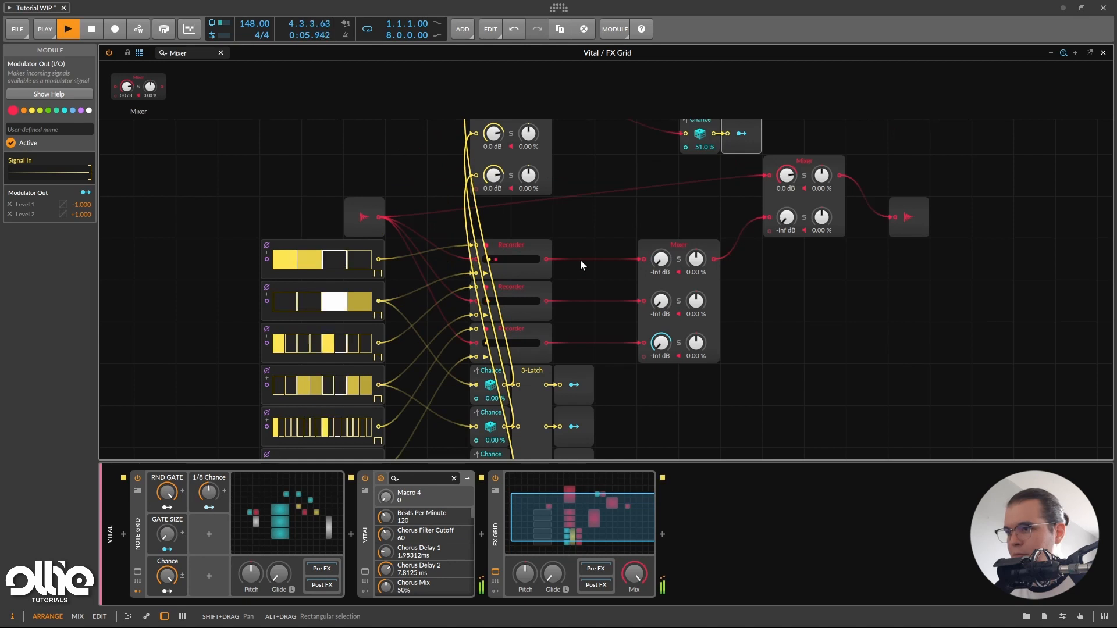
scroll(581, 259, down, 1)
key(space)
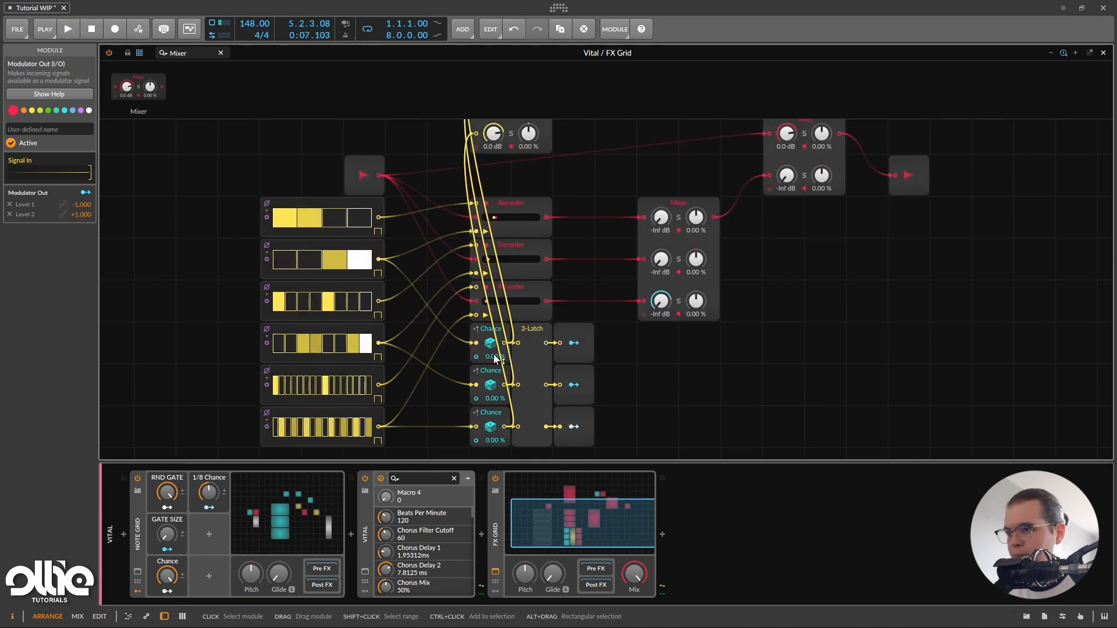
drag(493, 354, 493, 318)
drag(493, 396, 493, 340)
drag(494, 439, 493, 350)
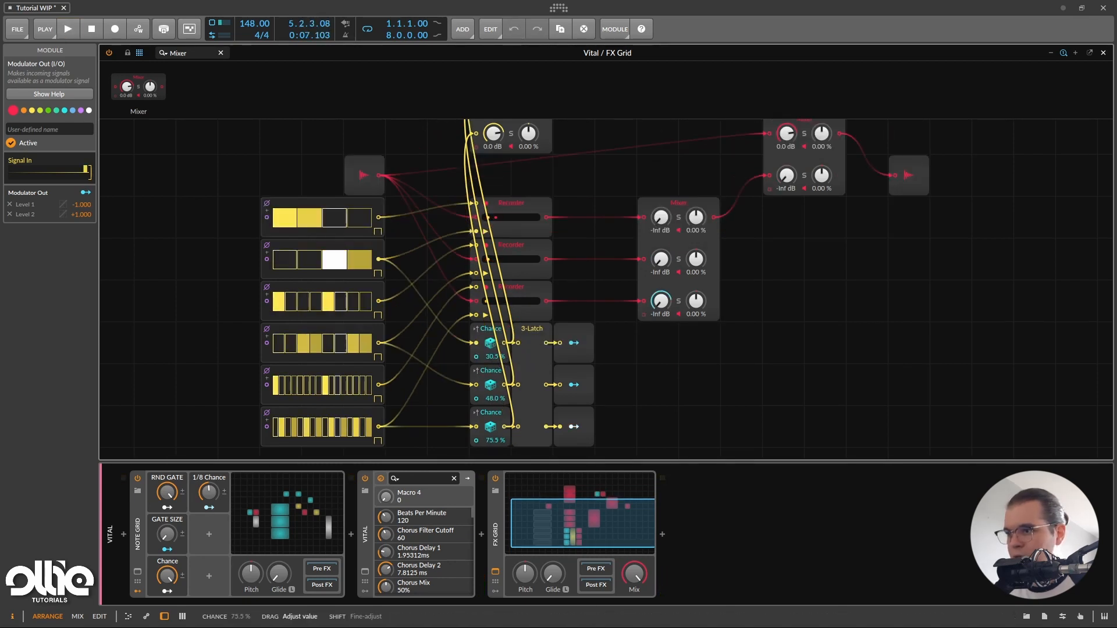
- While playing the patch, set the upper Chance probability to 34.0 % and the first lower one to 53.0 %, and stop playback
scroll(696, 364, up, 3)
key(space)
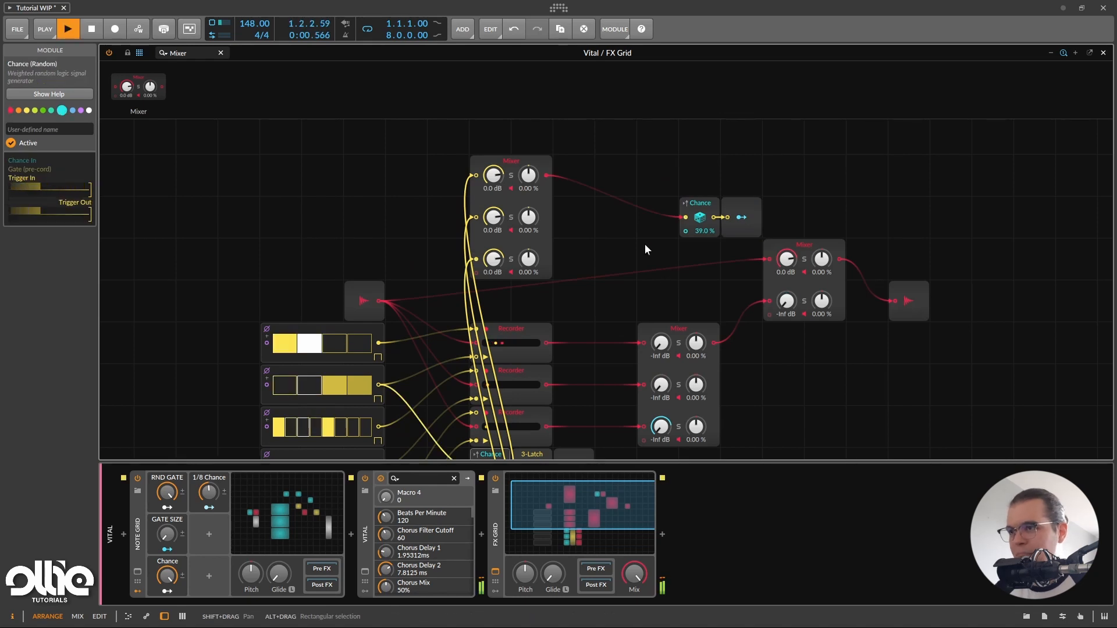
scroll(646, 245, down, 1)
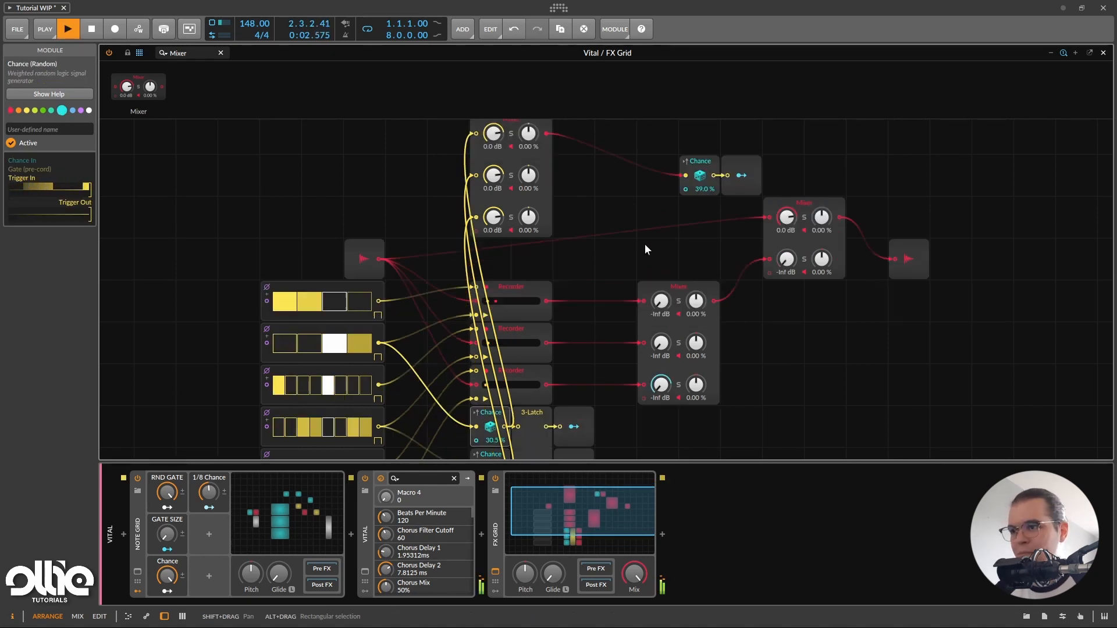
scroll(645, 244, down, 1)
scroll(644, 244, down, 1)
scroll(645, 243, up, 1)
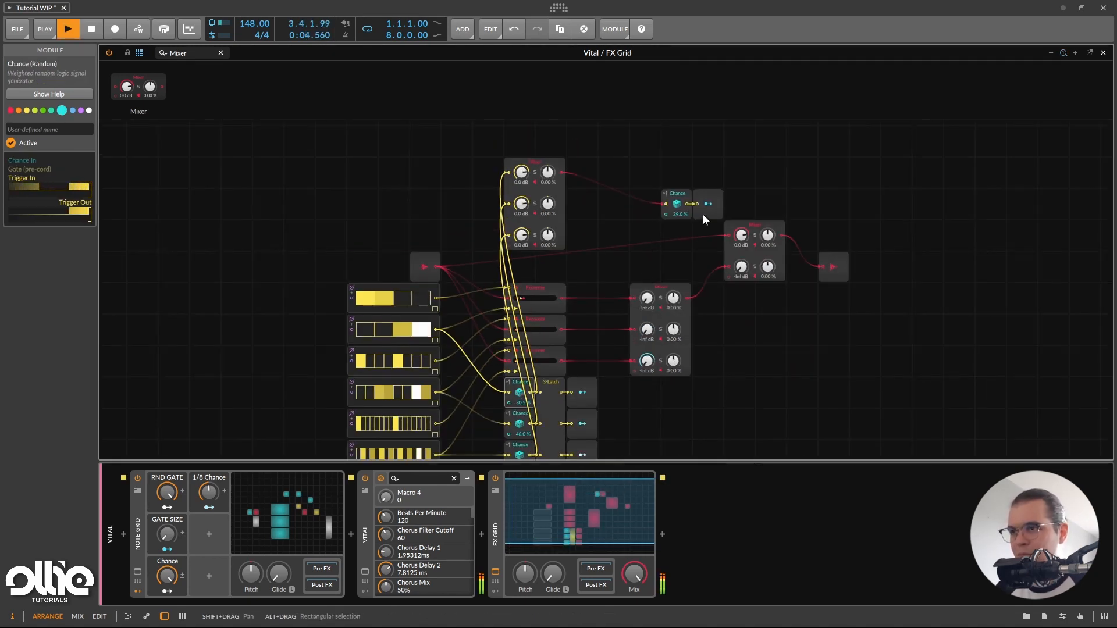
drag(680, 213, 679, 157)
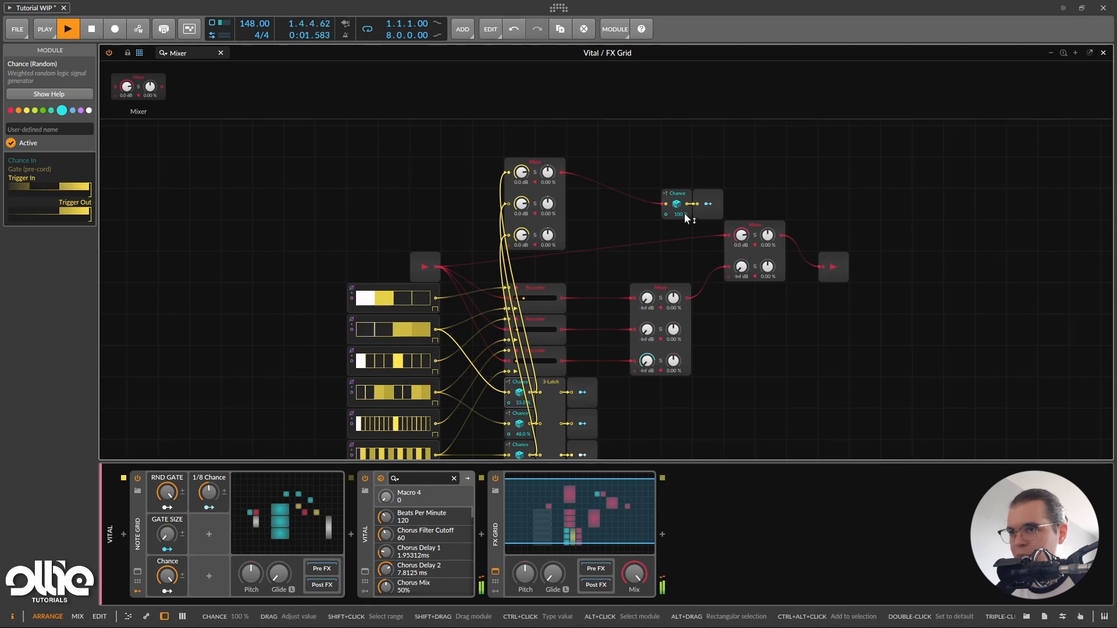
drag(685, 214, 687, 222)
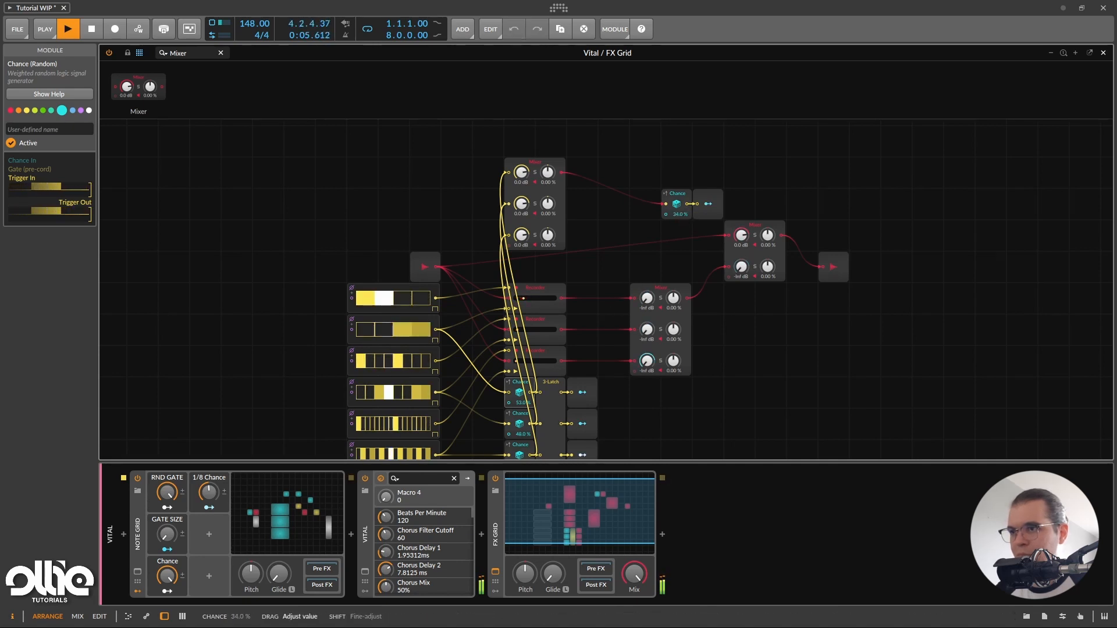
scroll(652, 240, down, 1)
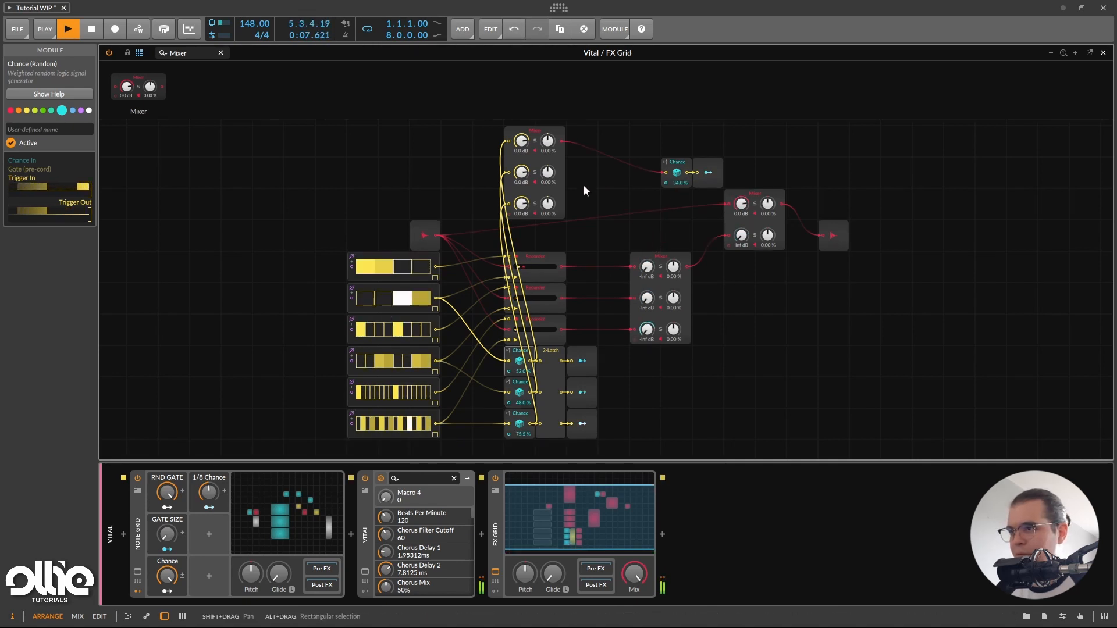
scroll(585, 185, down, 2)
scroll(584, 185, up, 2)
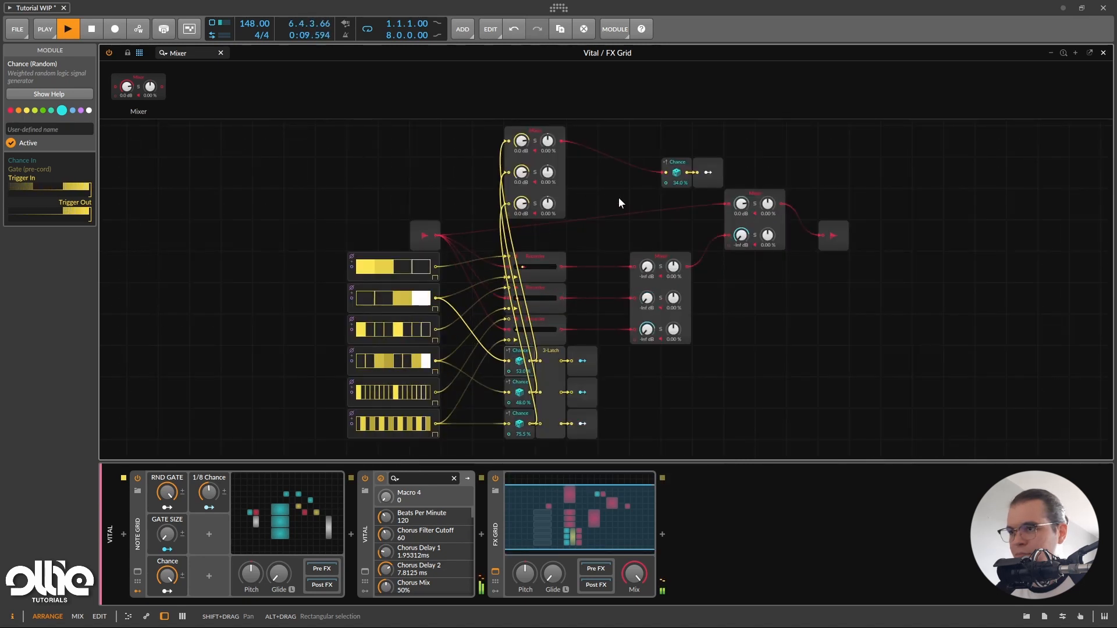
key(space)
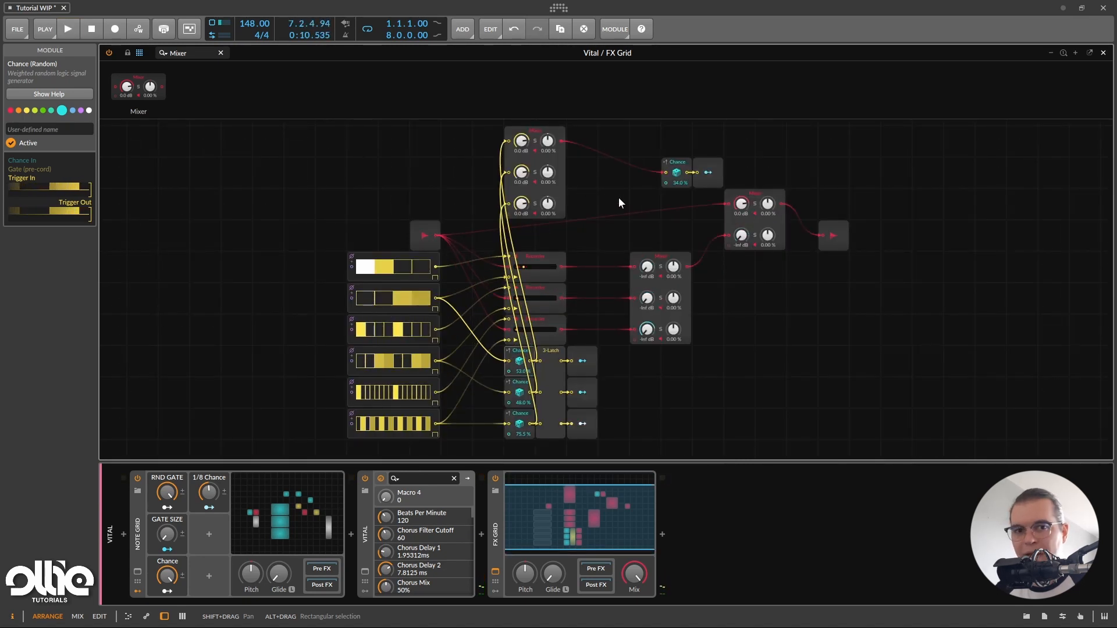